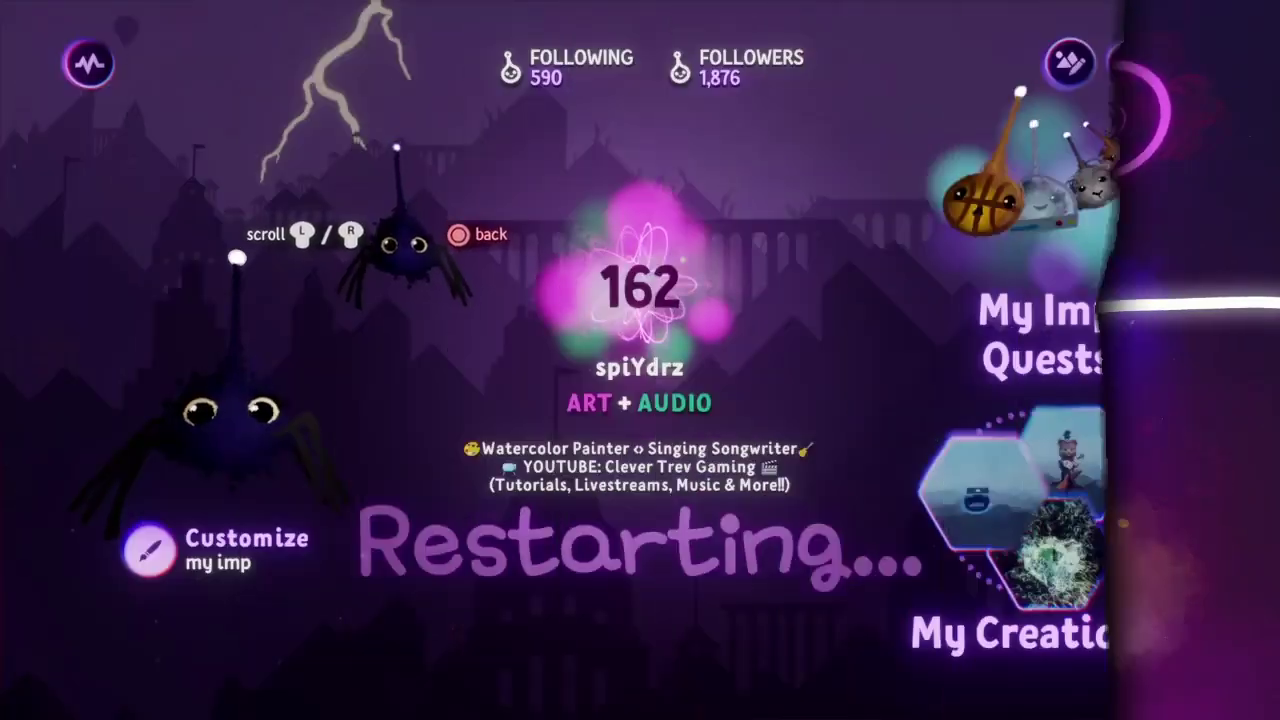
- Play the Green Screen Table Setup creation from My Creations to examine the example, and return to the creations list
{"action": "left_click", "coordinate": [1075, 640]}
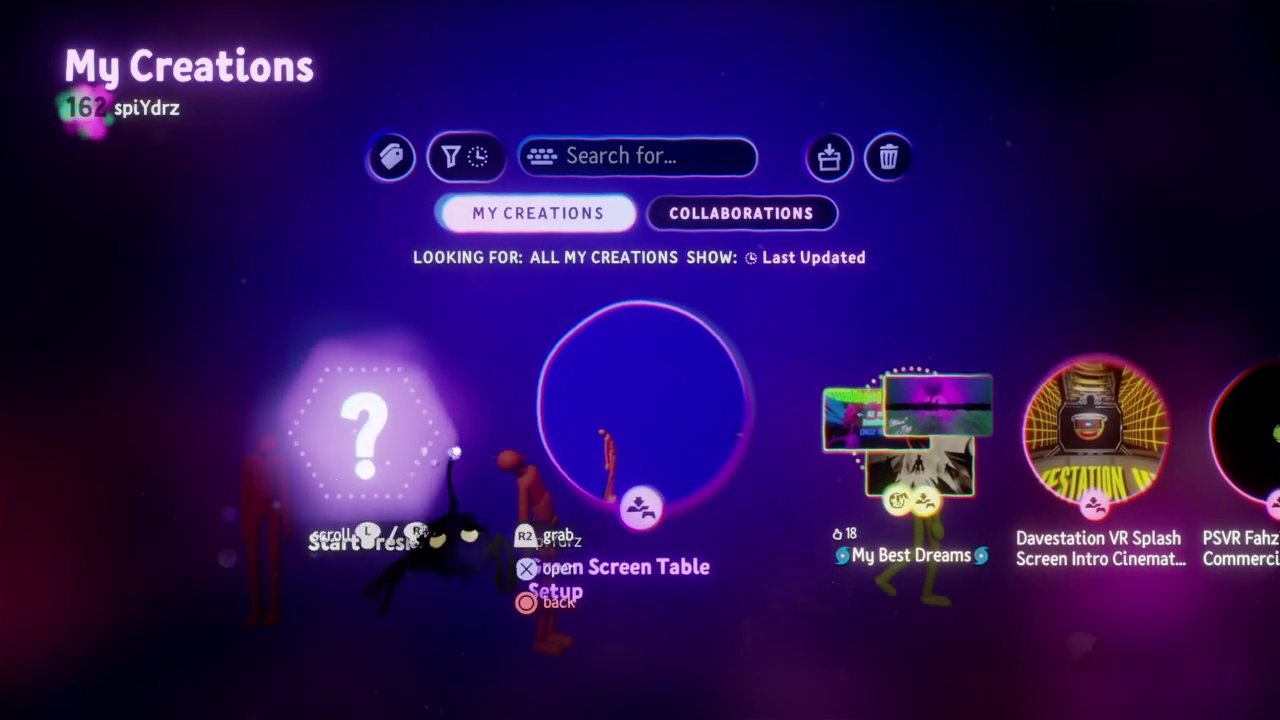
{"action": "left_click", "coordinate": [690, 530]}
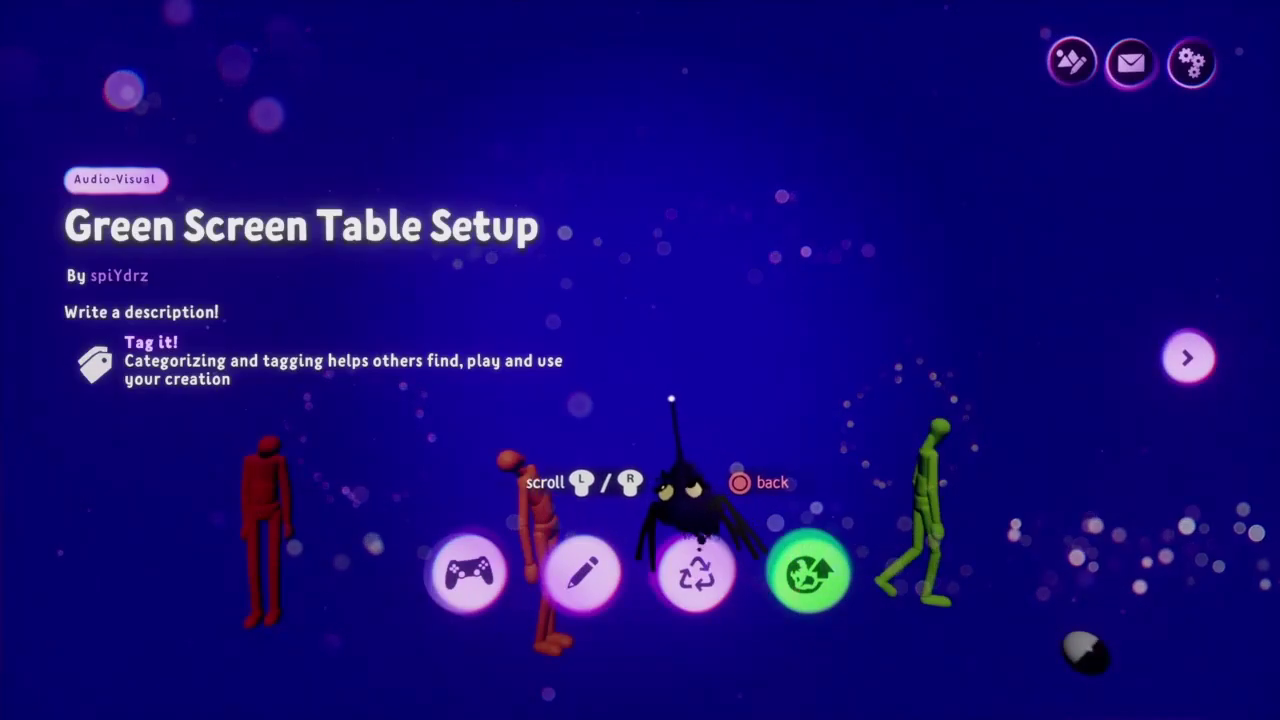
{"action": "left_click", "coordinate": [468, 575]}
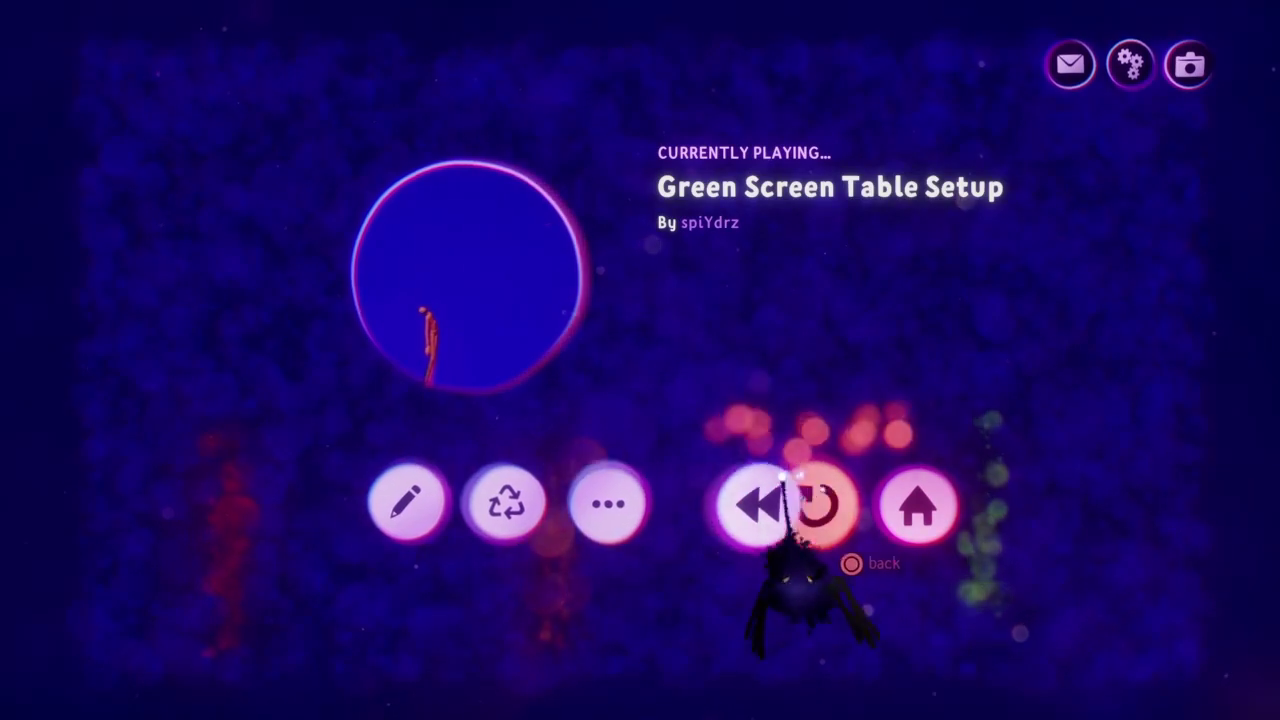
{"action": "key", "text": "Escape"}
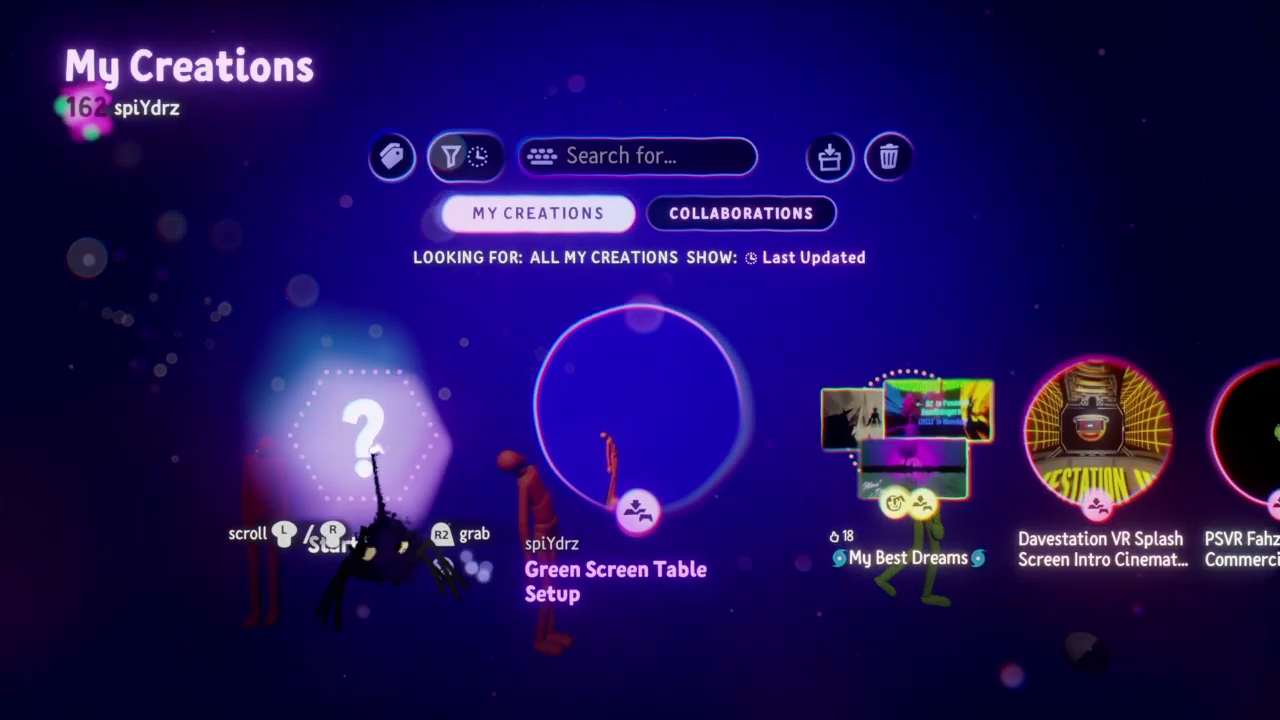
- Start a new element or scene from scratch
{"action": "left_click", "coordinate": [382, 429]}
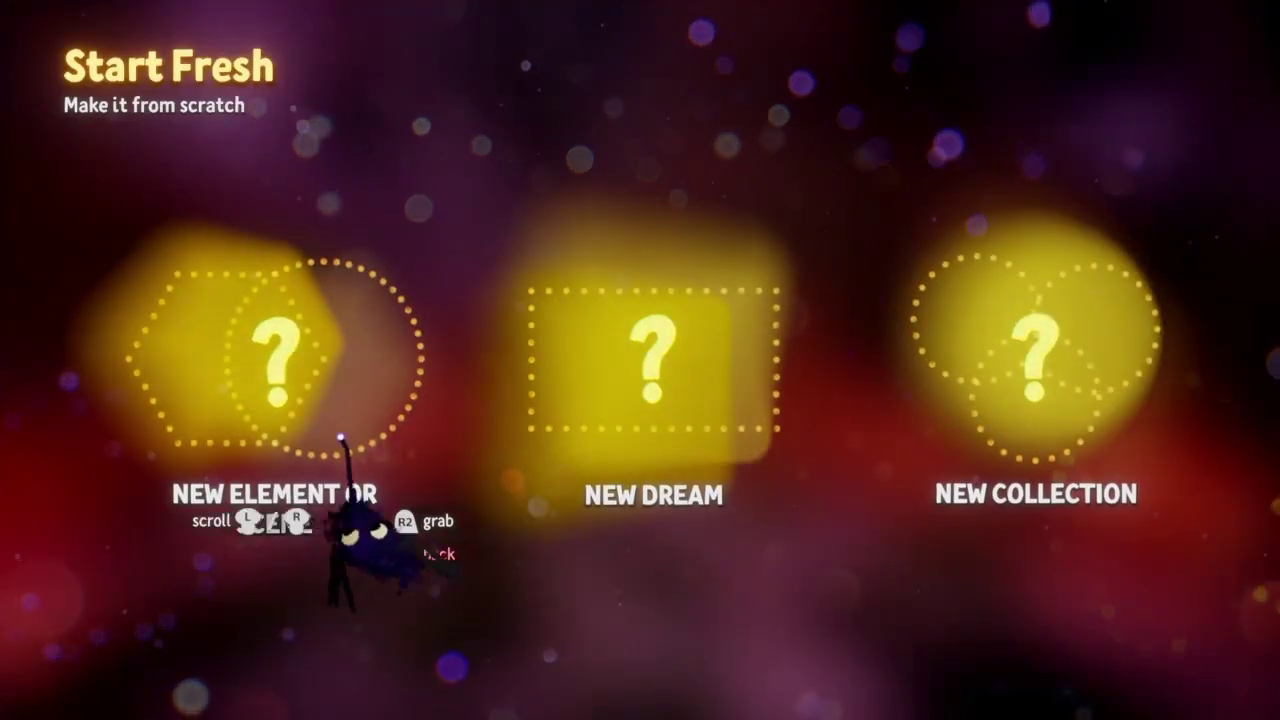
{"action": "left_click", "coordinate": [328, 386]}
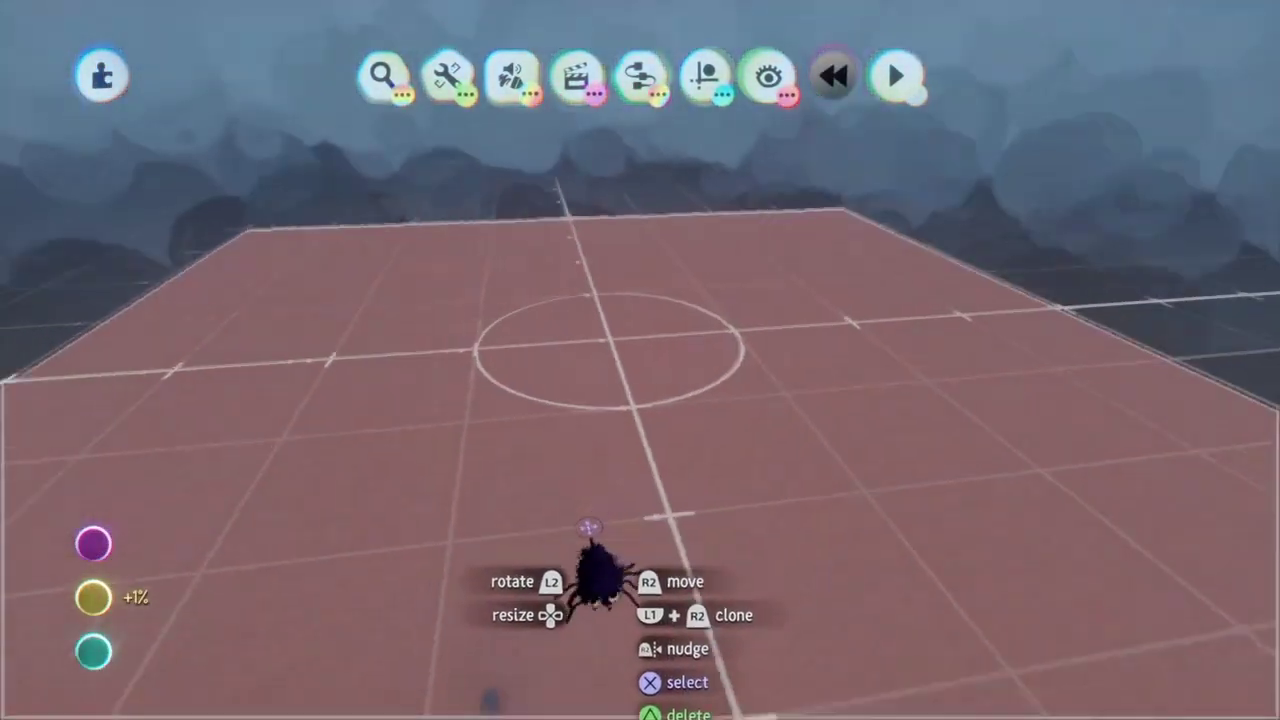
- Enable Grid Snap at size 1 and hide the ground grid lines
{"action": "left_click", "coordinate": [706, 76]}
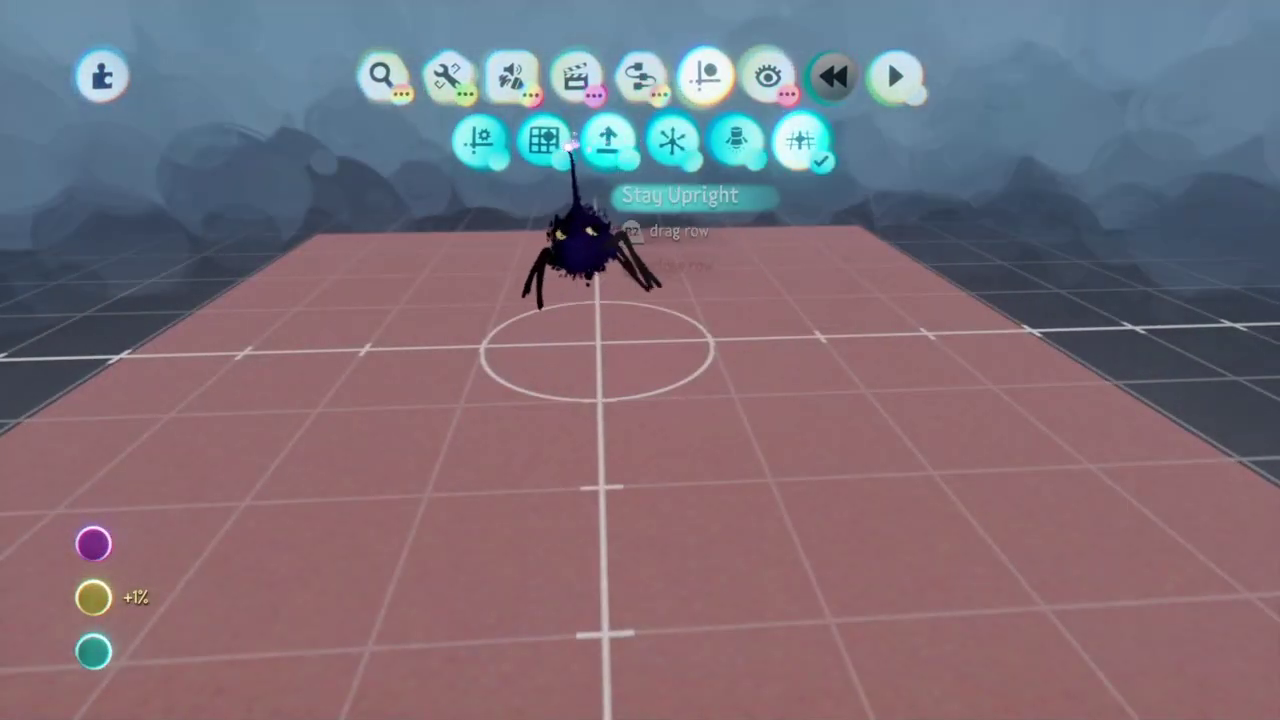
{"action": "left_click", "coordinate": [543, 143]}
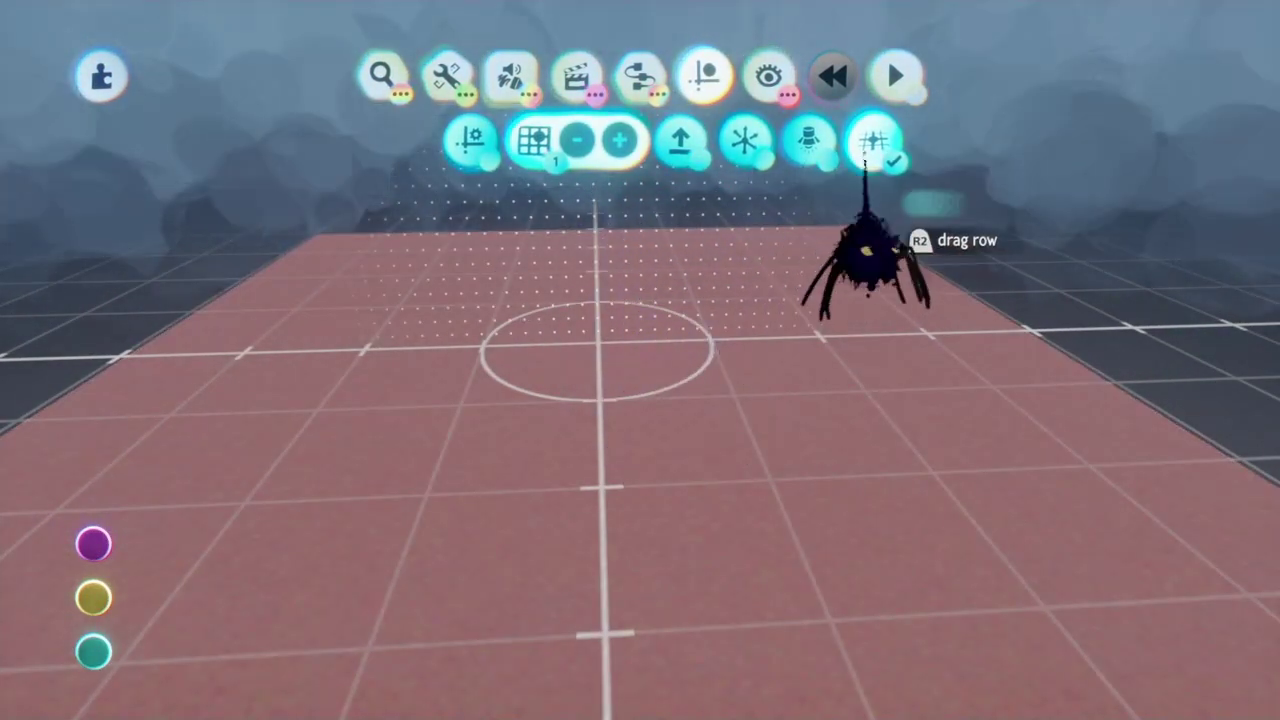
{"action": "left_click", "coordinate": [873, 143]}
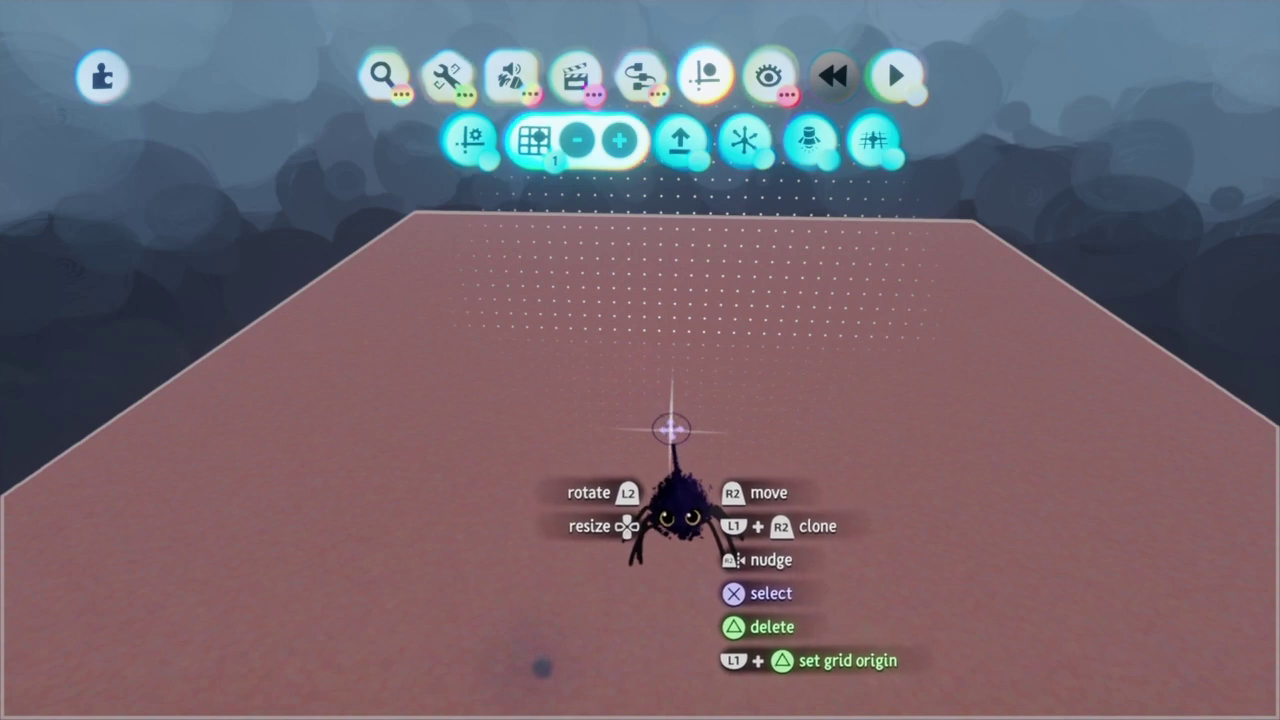
- Rotate the flat floor sculpture upright so it stands as a backdrop wall
{"action": "mouse_move", "coordinate": [669, 465]}
{"action": "left_mouse_down"}
{"action": "mouse_move", "coordinate": [672, 320]}
{"action": "mouse_move", "coordinate": [650, 318]}
{"action": "mouse_move", "coordinate": [651, 300]}
{"action": "mouse_move", "coordinate": [646, 349]}
{"action": "mouse_move", "coordinate": [649, 331]}
{"action": "mouse_move", "coordinate": [706, 565]}
{"action": "left_mouse_up"}
{"action": "scroll", "coordinate": [720, 542], "scroll_direction": "up", "scroll_amount": 5}
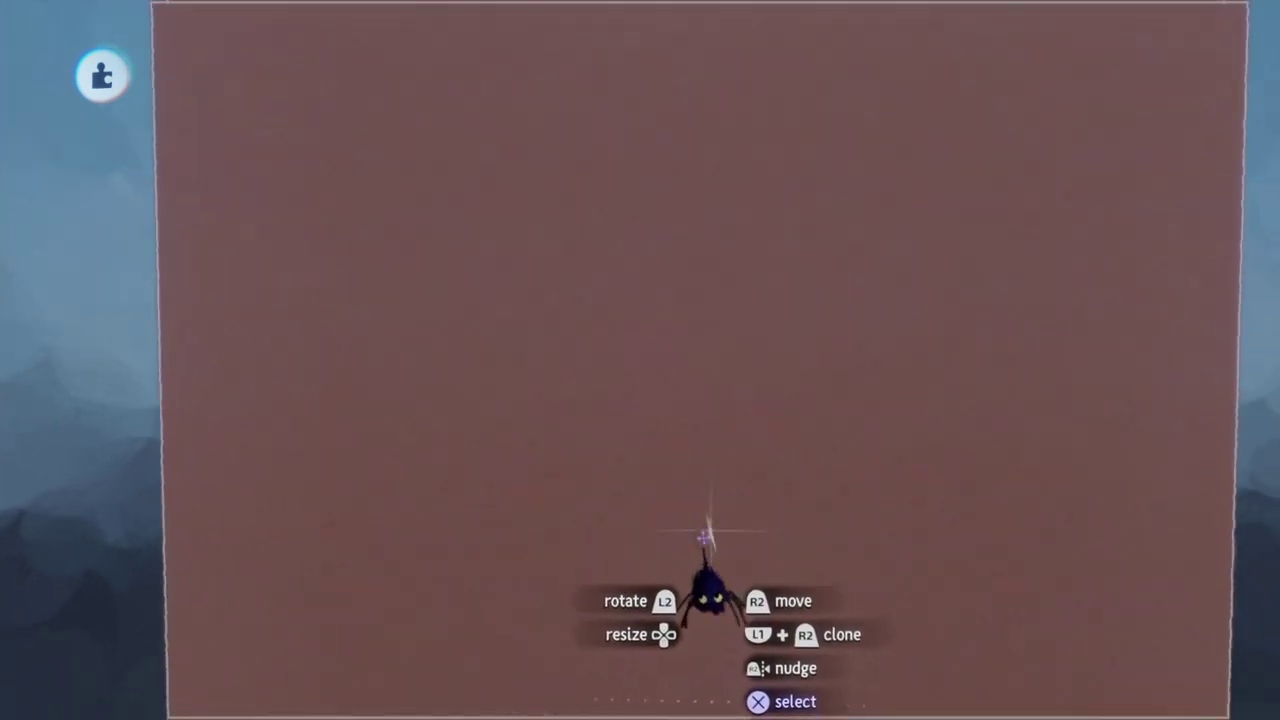
{"action": "scroll", "coordinate": [710, 540], "scroll_direction": "down", "scroll_amount": 3}
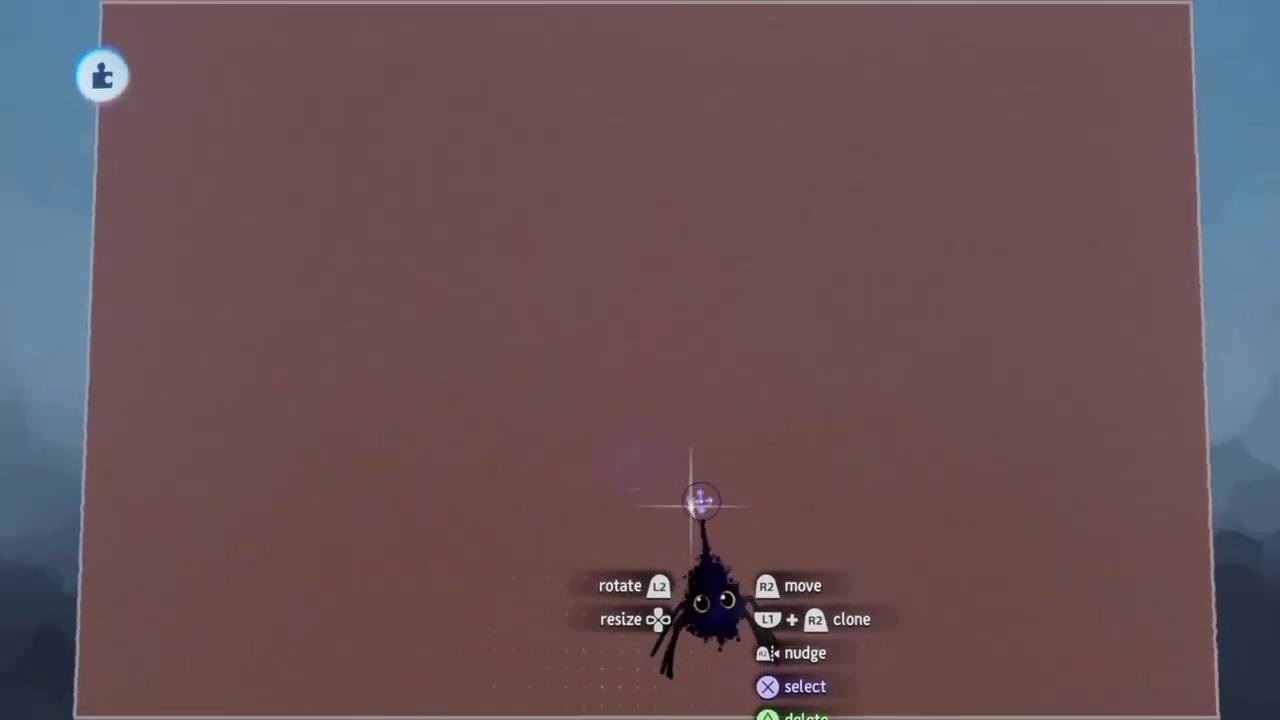
- Tint the backdrop wall pure blue, with Tint Amount at 200% and Shininess/Roughness at 100%
{"action": "right_click", "coordinate": [662, 408]}
{"action": "mouse_move", "coordinate": [462, 270]}
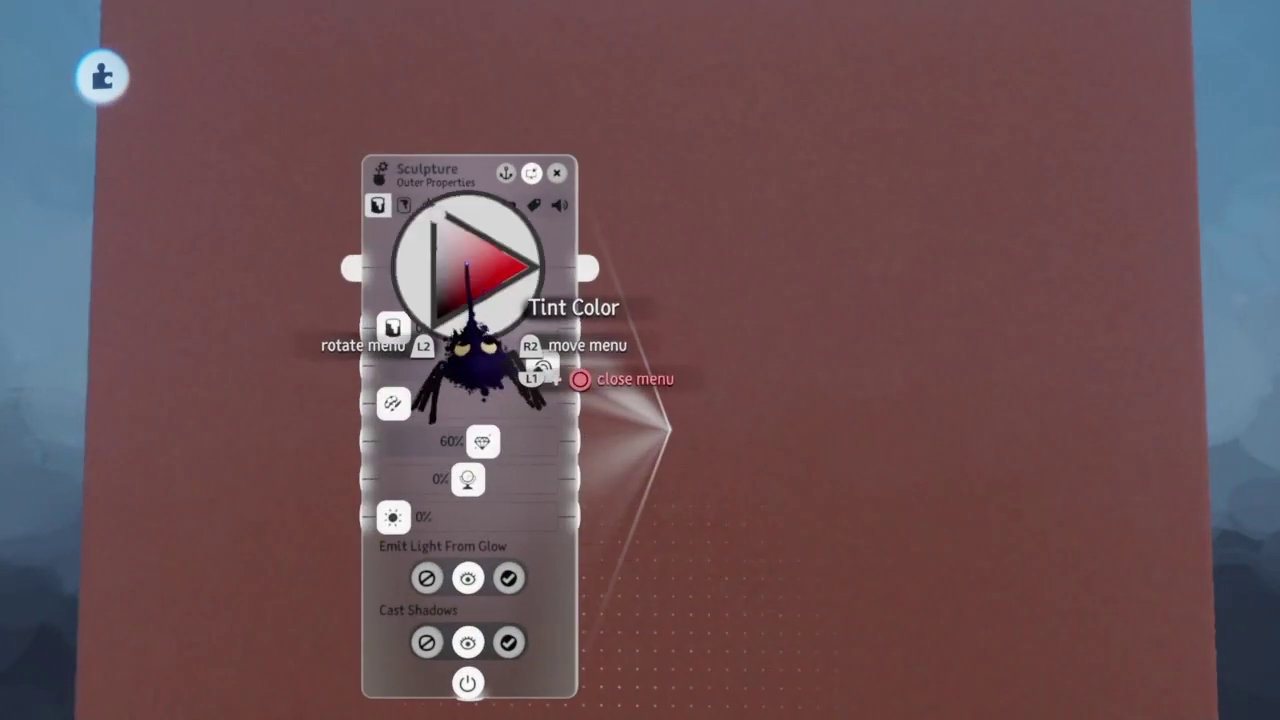
{"action": "left_click", "coordinate": [529, 266]}
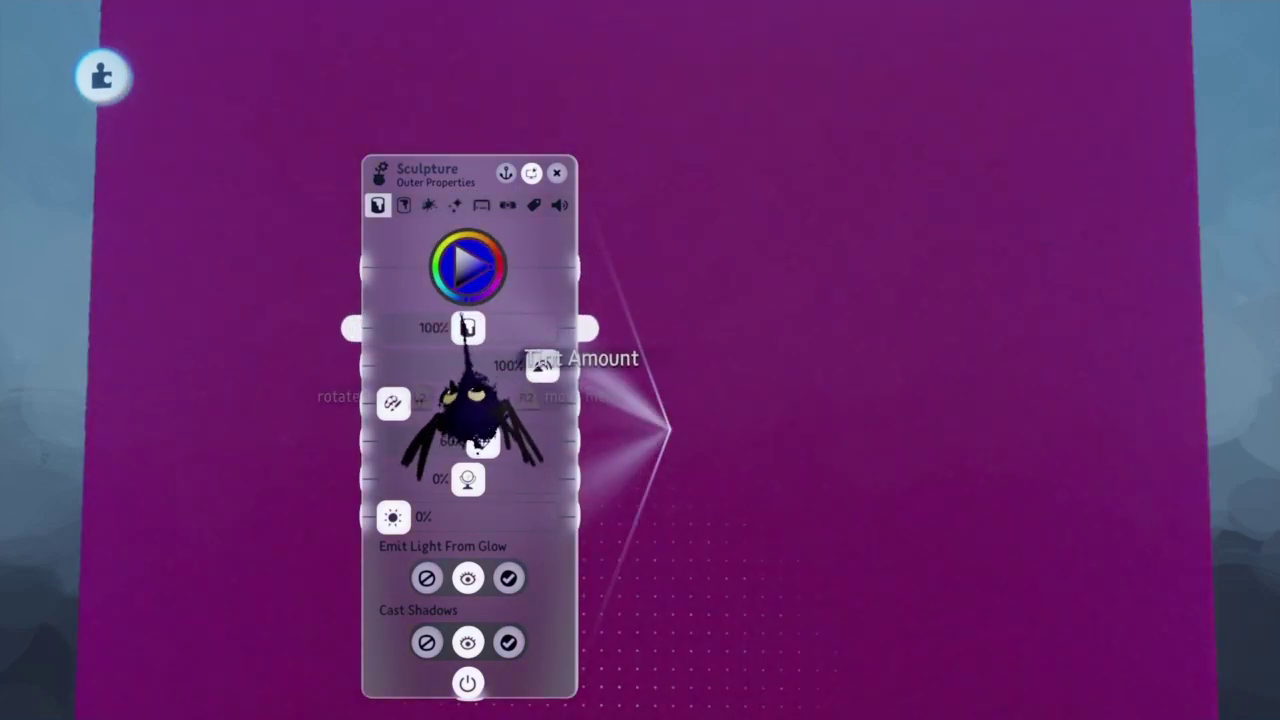
{"action": "left_click_drag", "start_coordinate": [470, 415], "coordinate": [575, 430]}
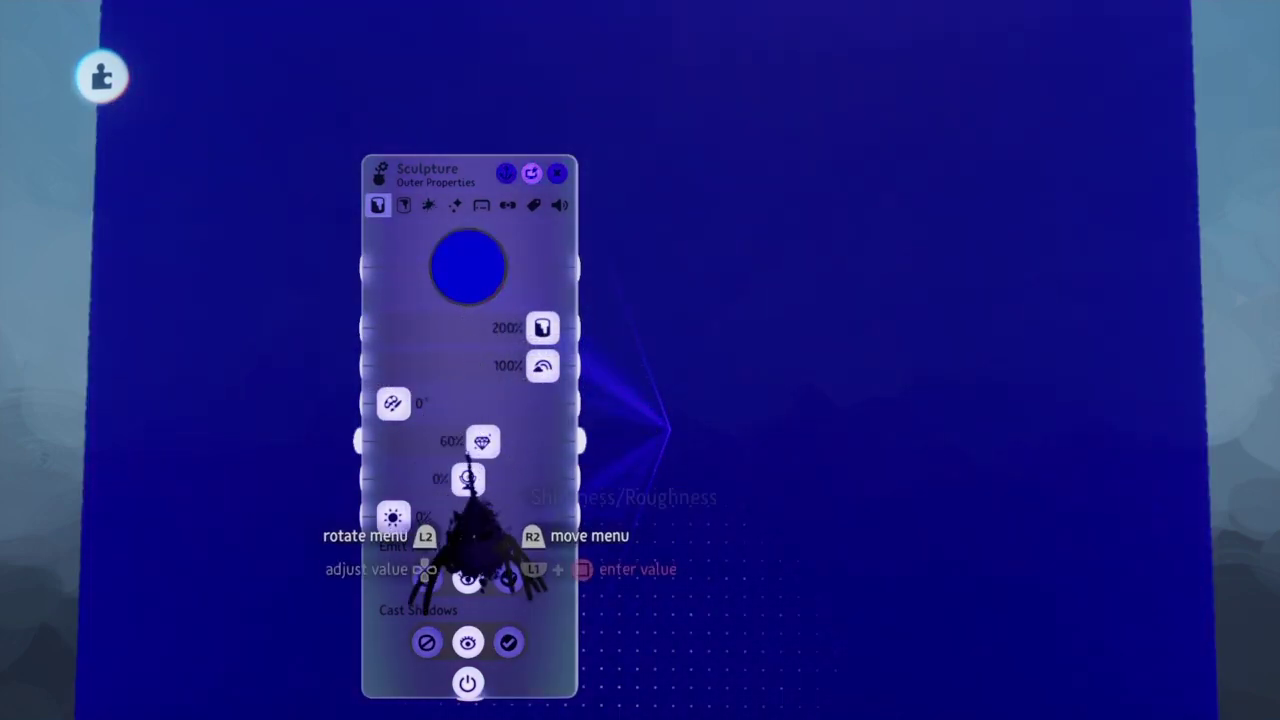
{"action": "left_click_drag", "start_coordinate": [481, 443], "coordinate": [542, 443]}
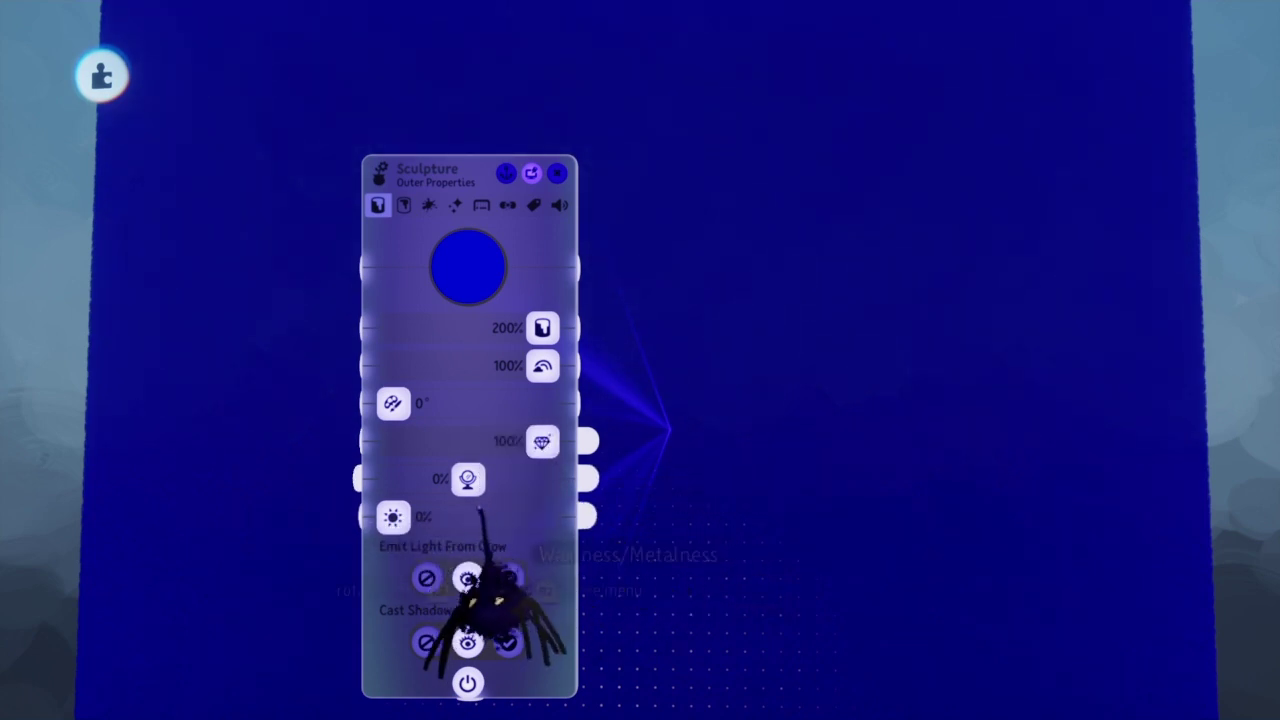
{"action": "left_click", "coordinate": [404, 206]}
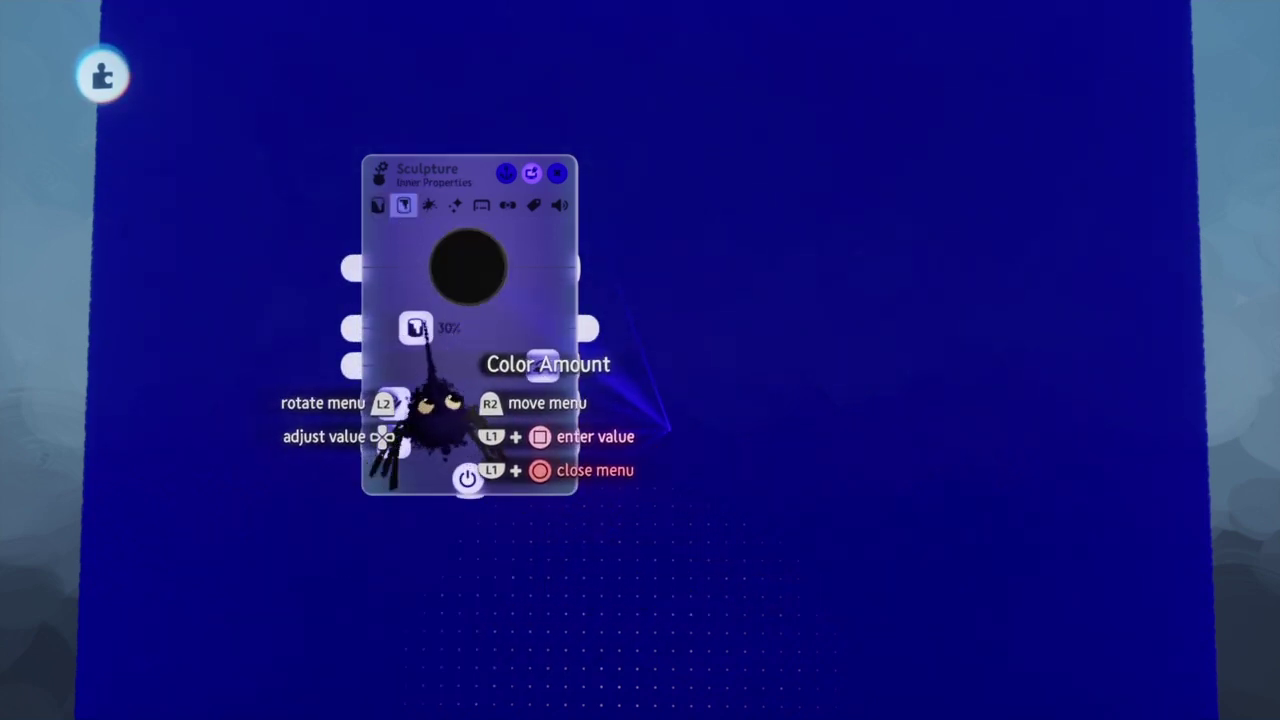
{"action": "key", "text": "Escape"}
{"action": "scroll", "coordinate": [549, 420], "scroll_direction": "down", "scroll_amount": 3}
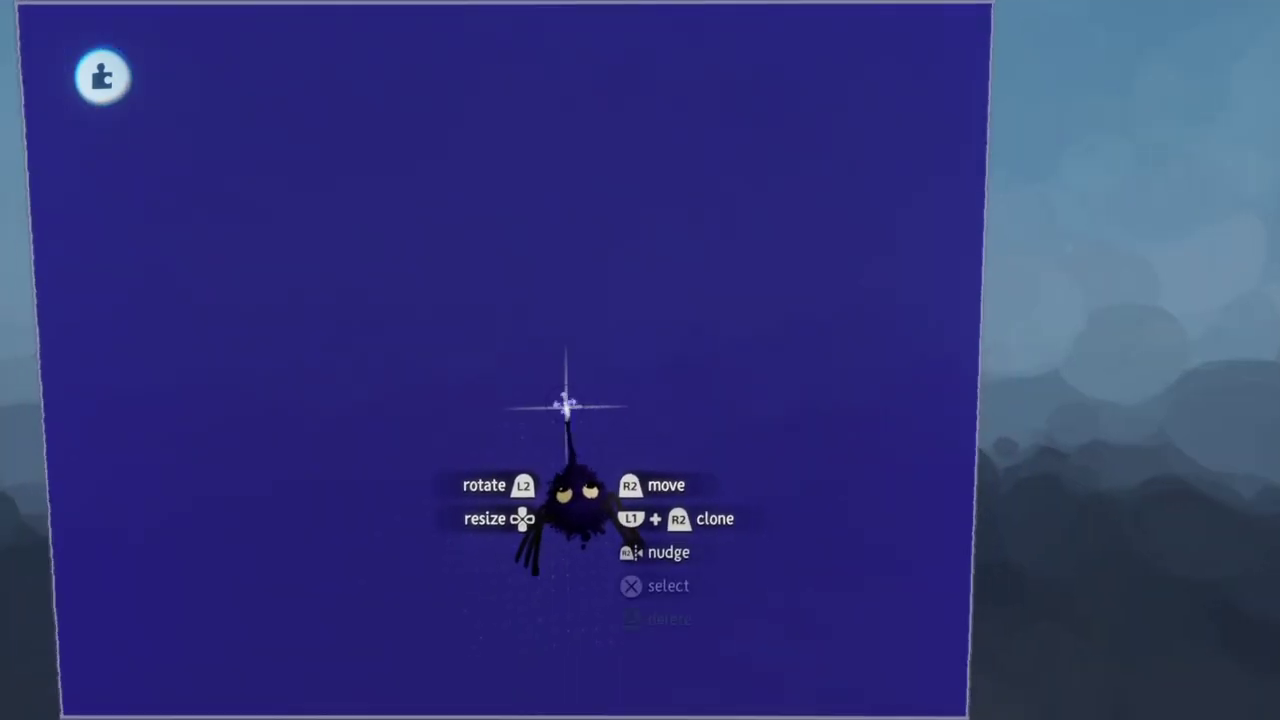
- Increase the blue backdrop's resolution with the Sculpture Detail tool
{"action": "mouse_move", "coordinate": [482, 180]}
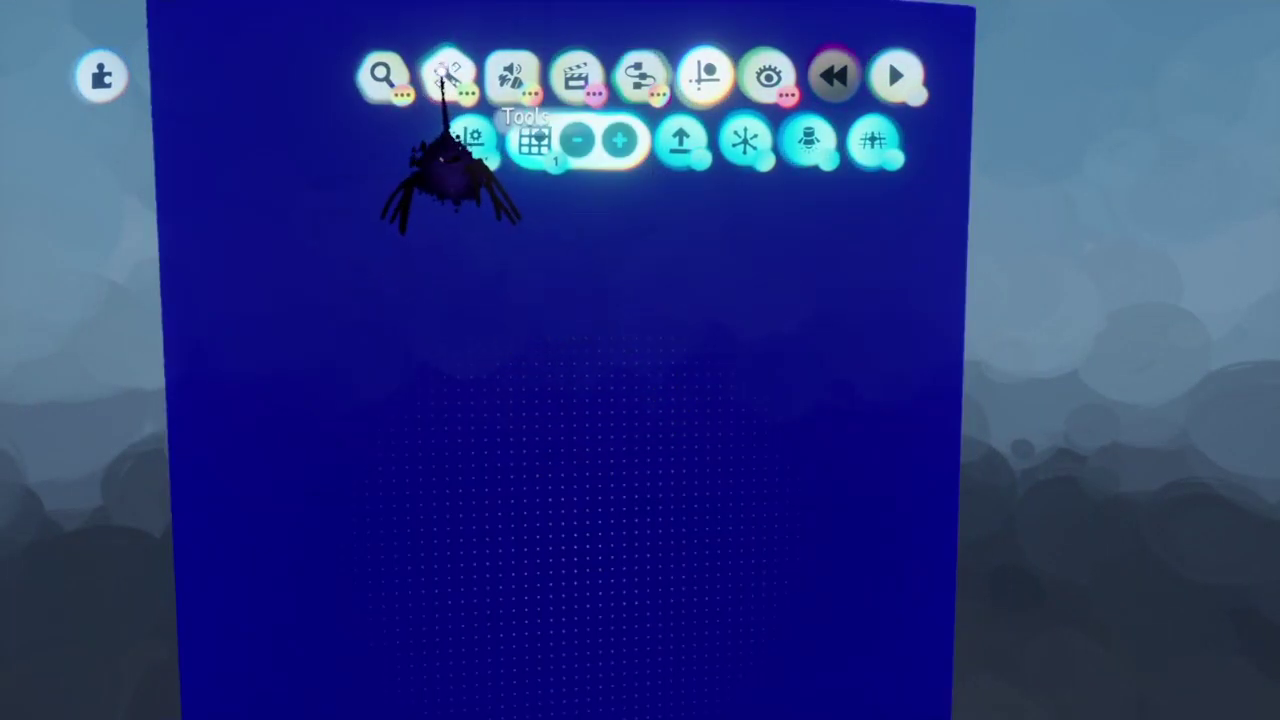
{"action": "left_click", "coordinate": [447, 78]}
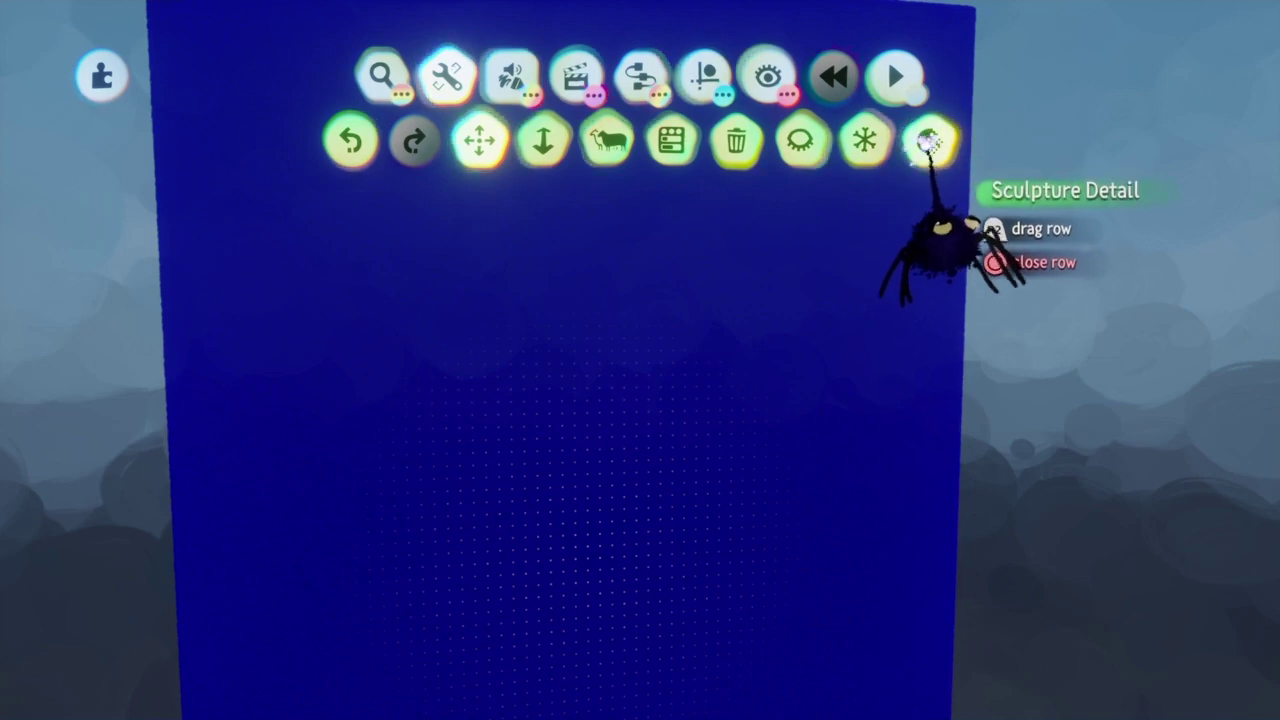
{"action": "left_click", "coordinate": [928, 140]}
{"action": "key", "text": "triangle"}
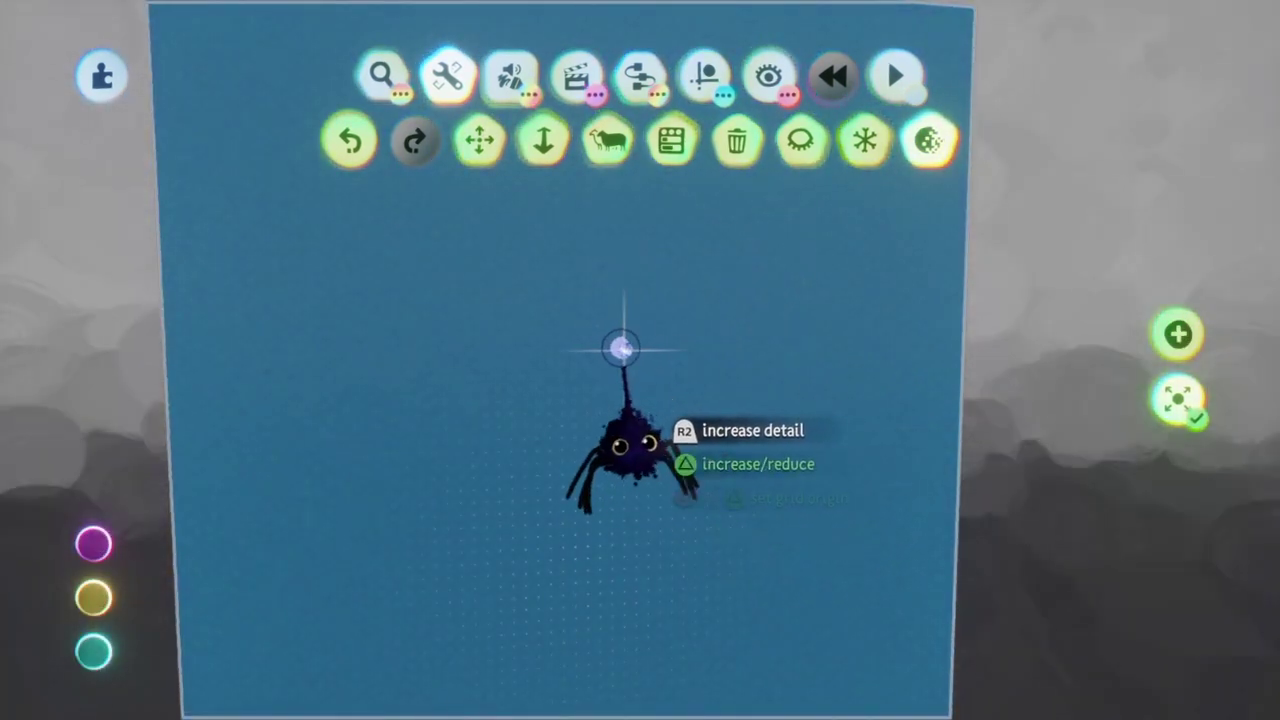
{"action": "scroll", "coordinate": [590, 345], "scroll_direction": "up", "scroll_amount": 3}
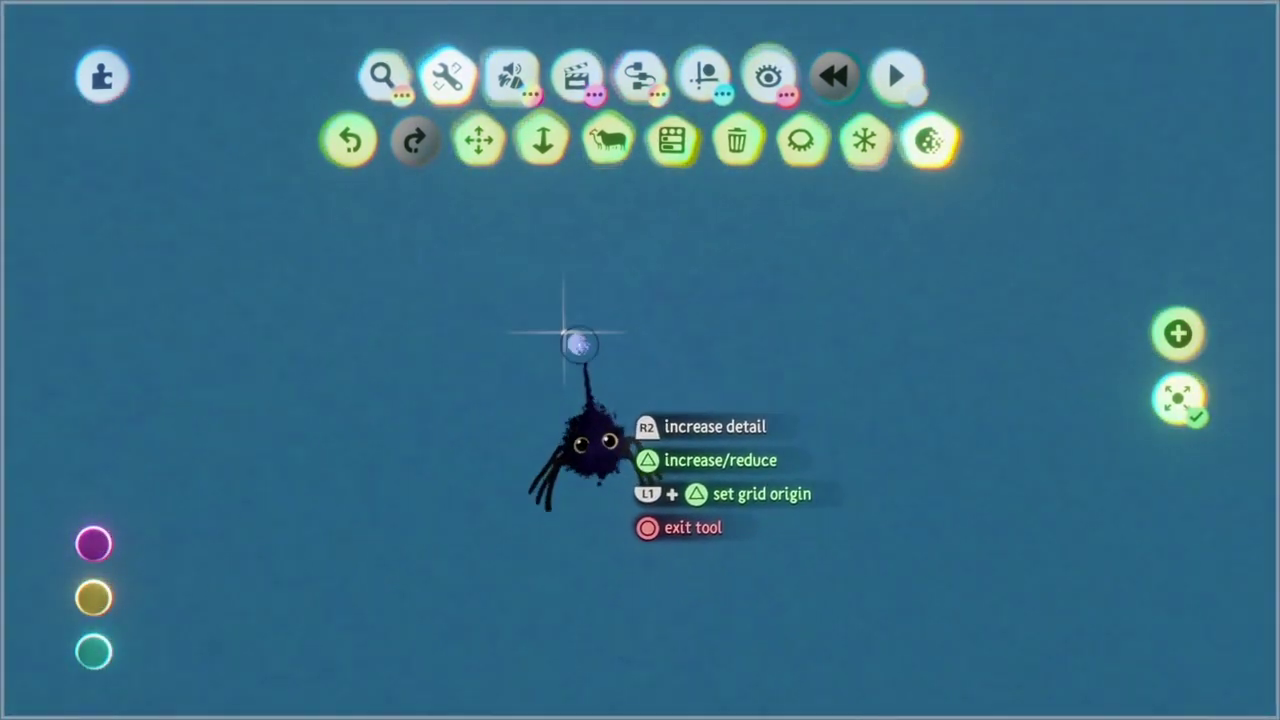
{"action": "left_click", "coordinate": [578, 294]}
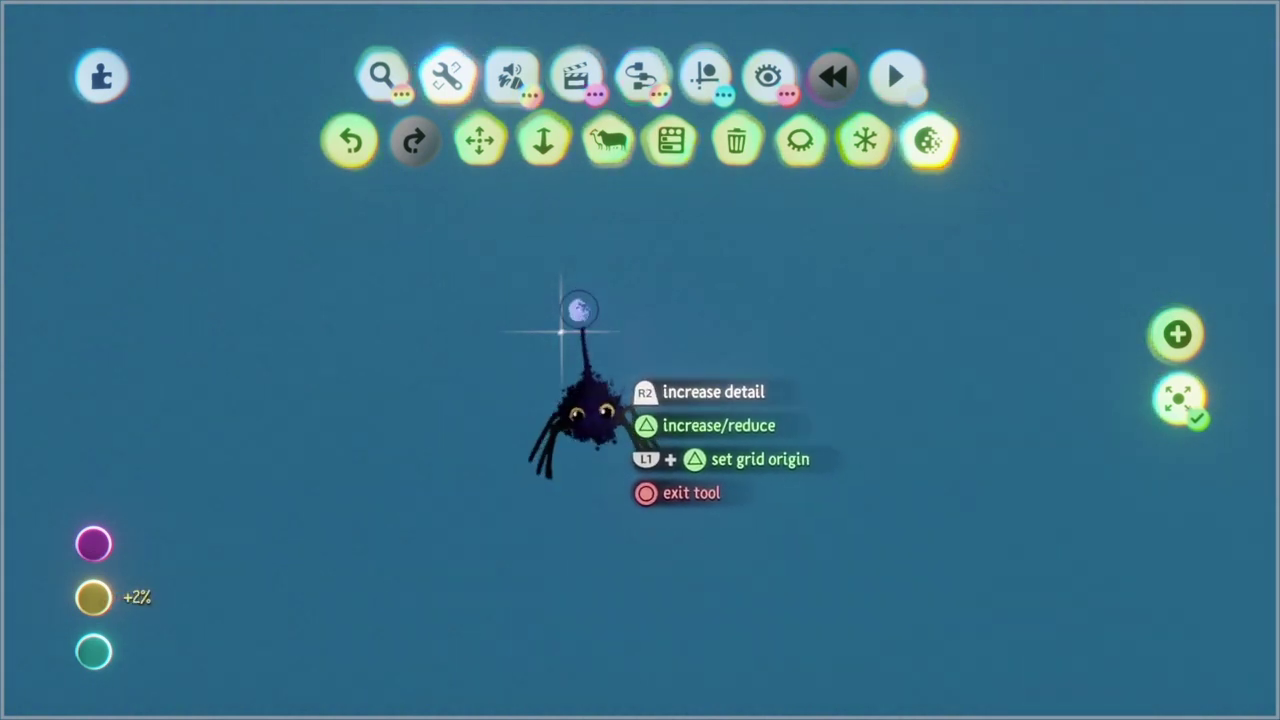
{"action": "left_click", "coordinate": [568, 310]}
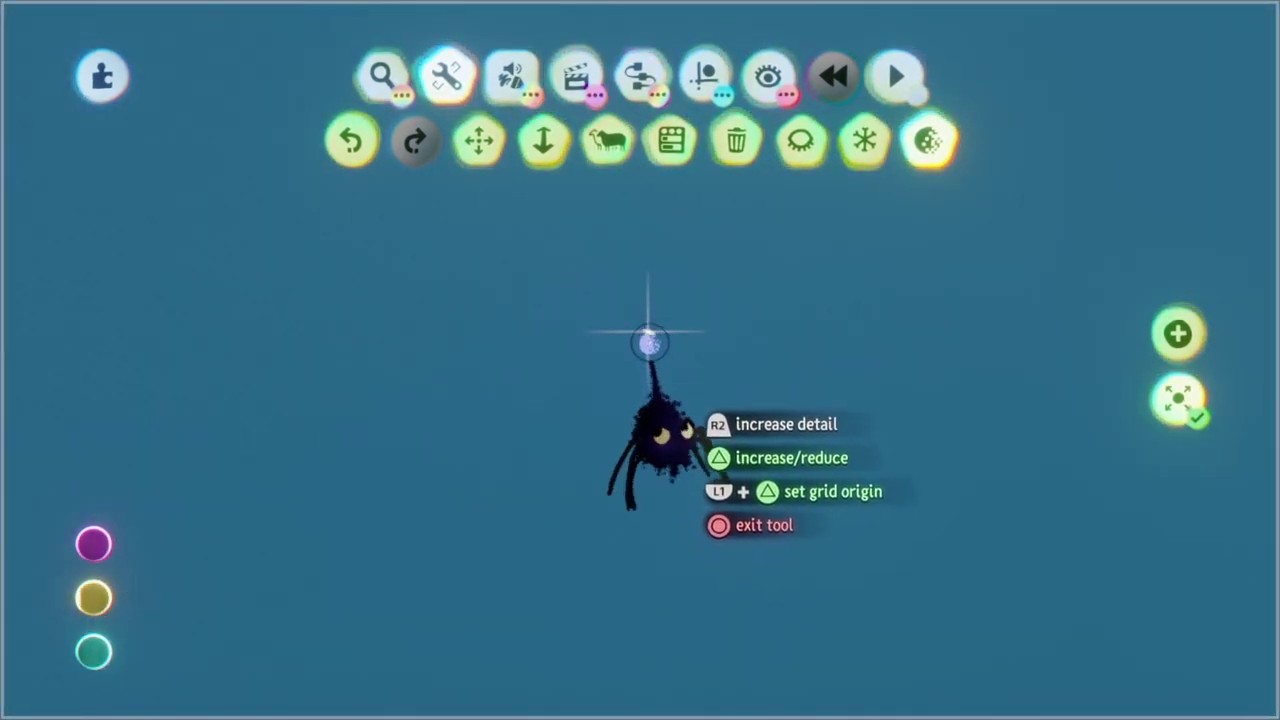
{"action": "key", "text": "Escape"}
{"action": "scroll", "coordinate": [660, 346], "scroll_direction": "down", "scroll_amount": 3}
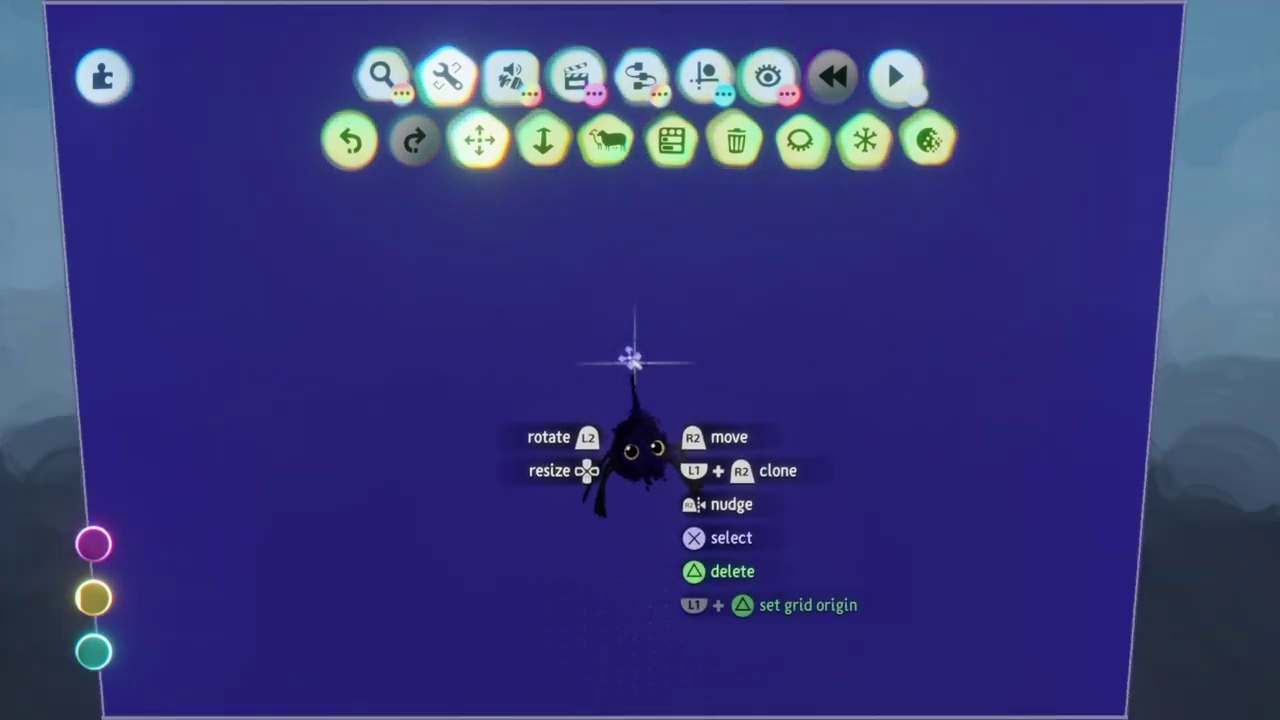
- Place a Sun & Sky gadget in front of the blue backdrop
{"action": "scroll", "coordinate": [605, 380], "scroll_direction": "down", "scroll_amount": 2}
{"action": "scroll", "coordinate": [615, 391], "scroll_direction": "up", "scroll_amount": 3}
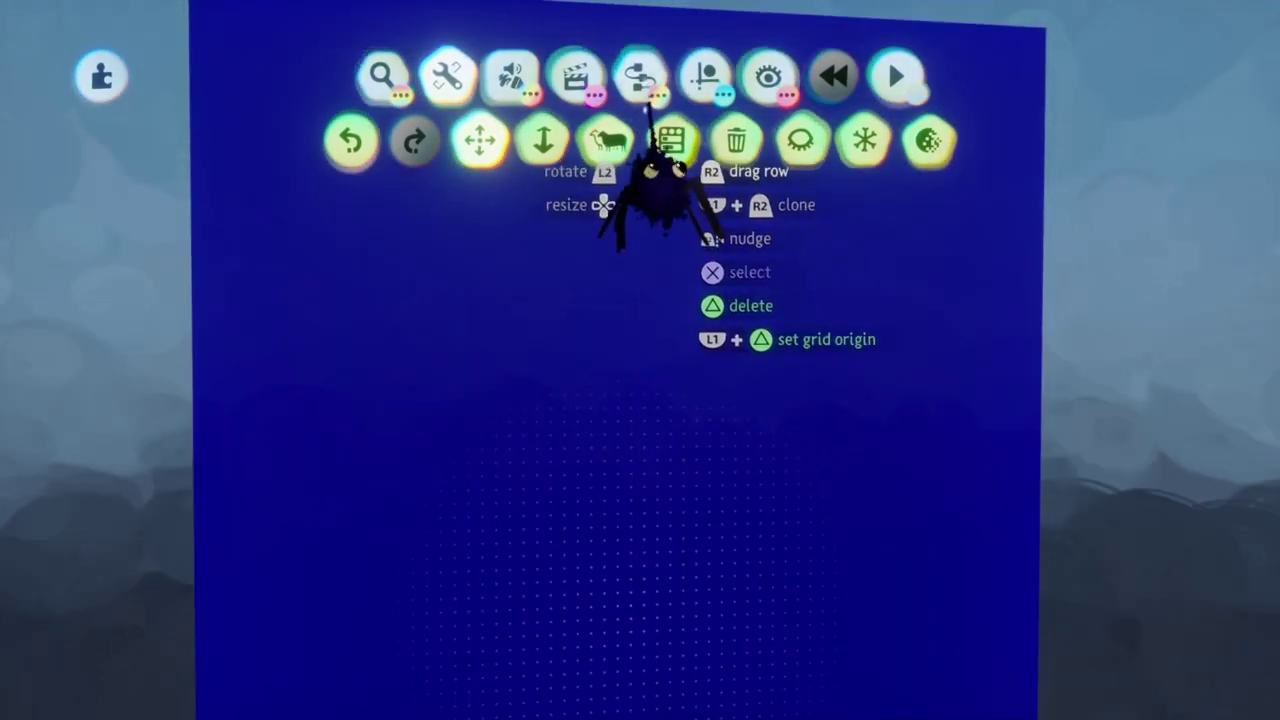
{"action": "left_click", "coordinate": [640, 80]}
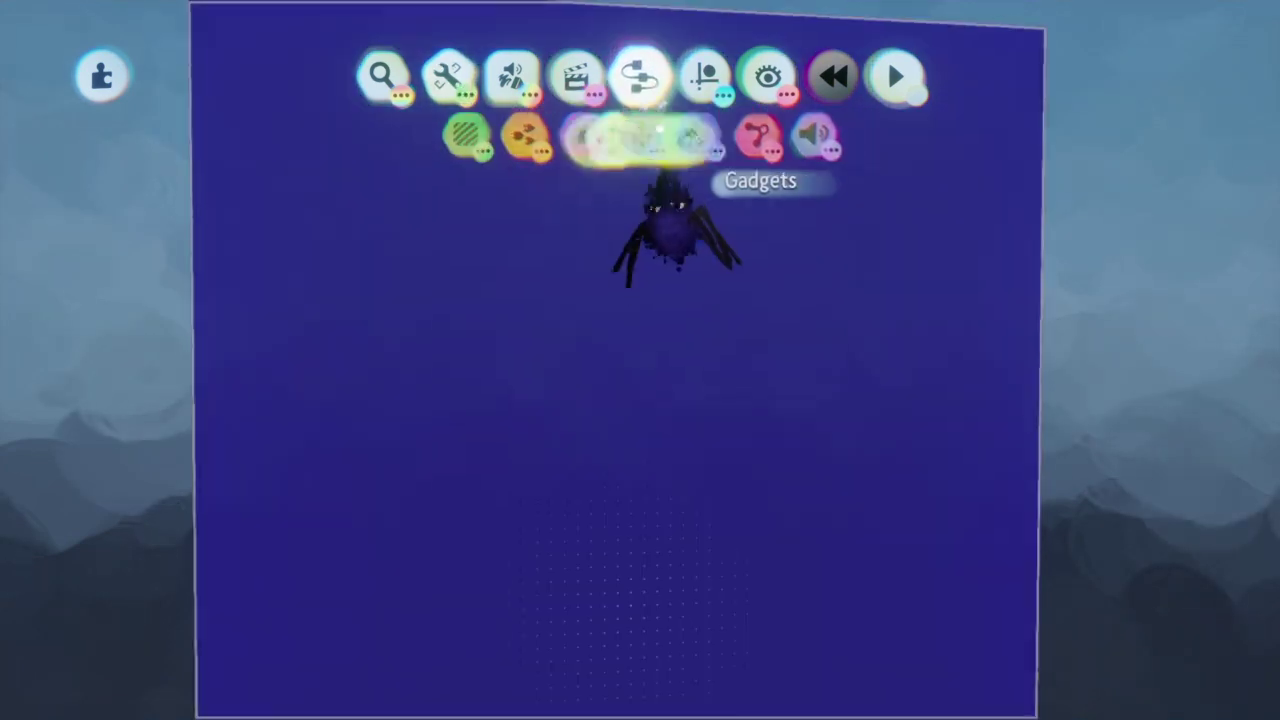
{"action": "left_click", "coordinate": [645, 142]}
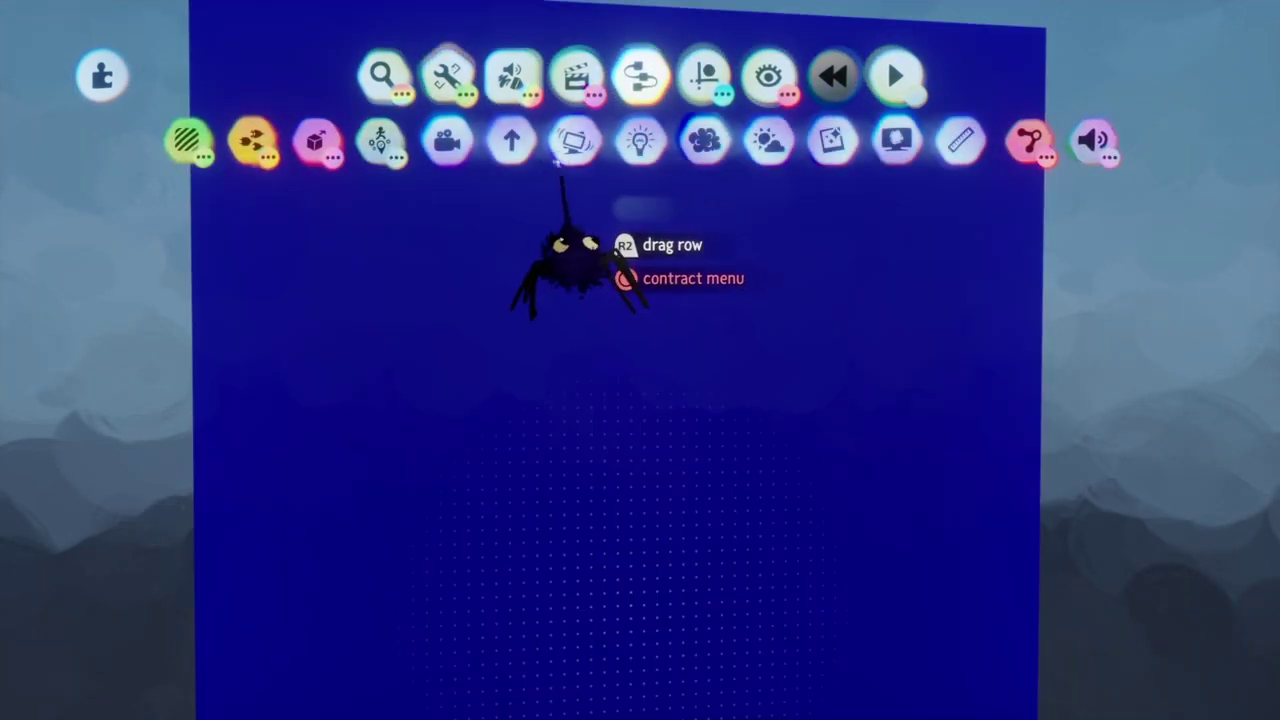
{"action": "left_click", "coordinate": [768, 140]}
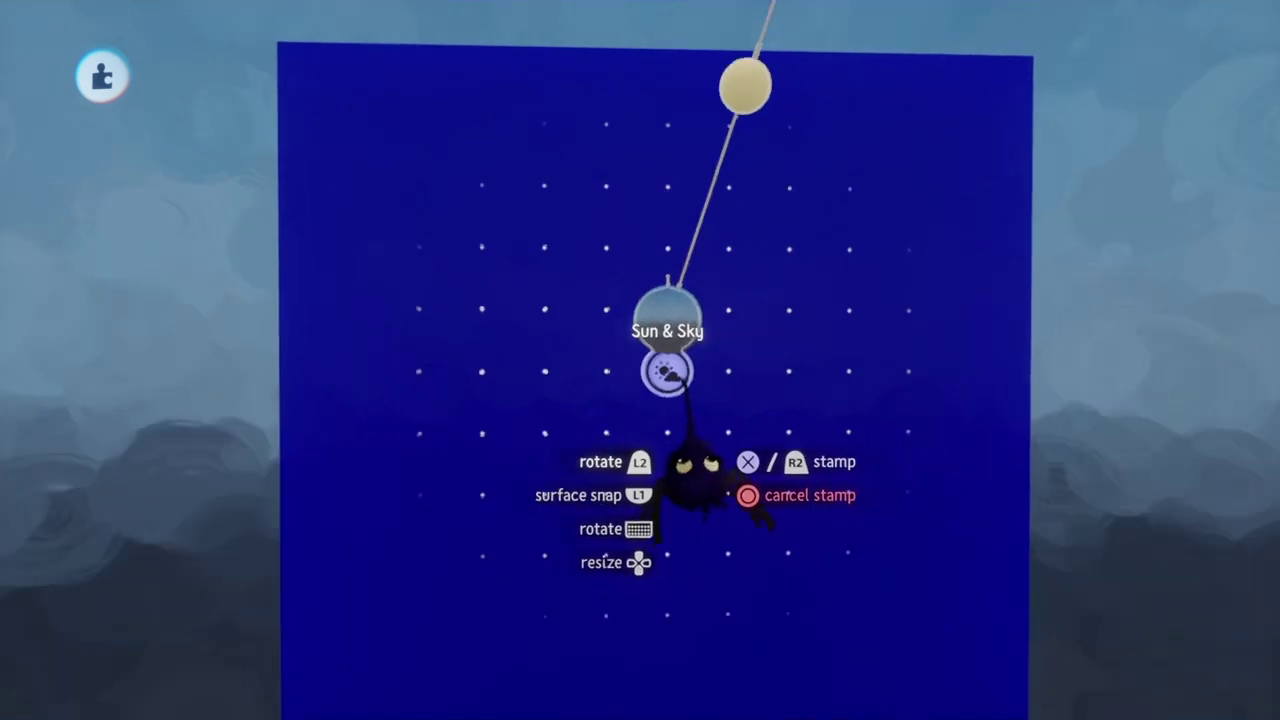
{"action": "left_click", "coordinate": [690, 468]}
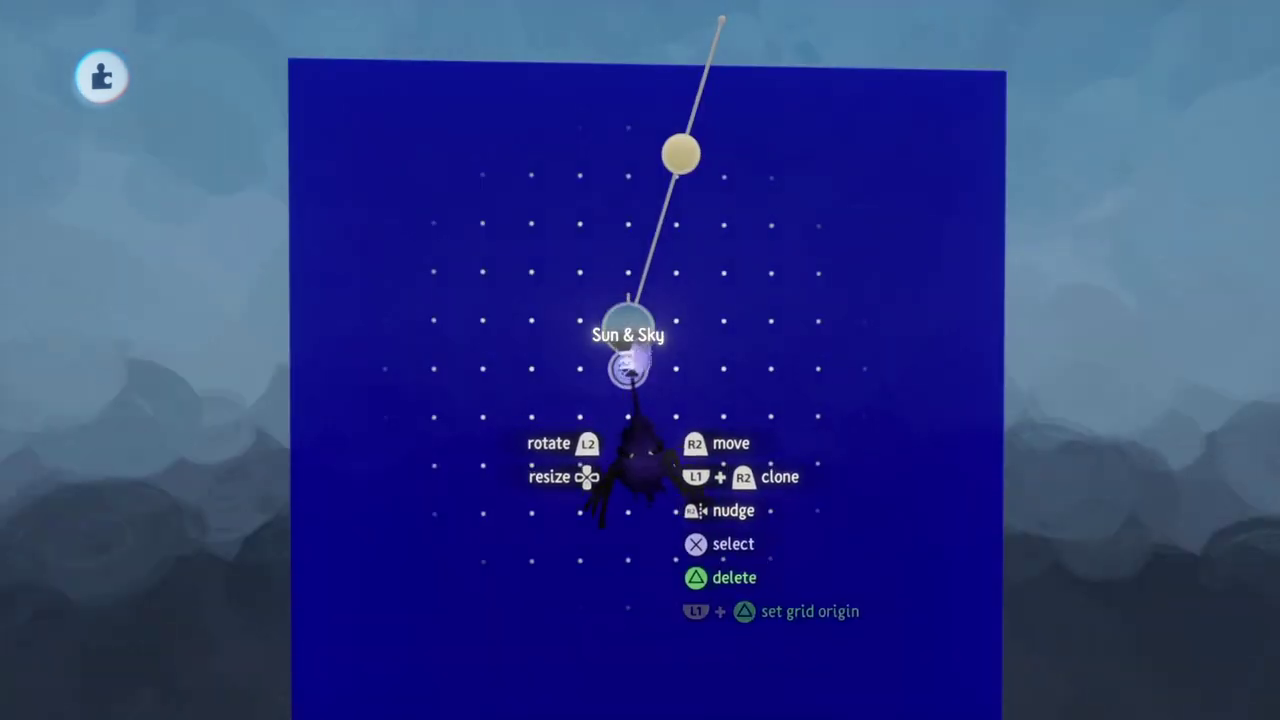
- Set the Sun & Sky gadget's Sun Color to white and its Sun Brightness to 58.0%
{"action": "left_click", "coordinate": [628, 370]}
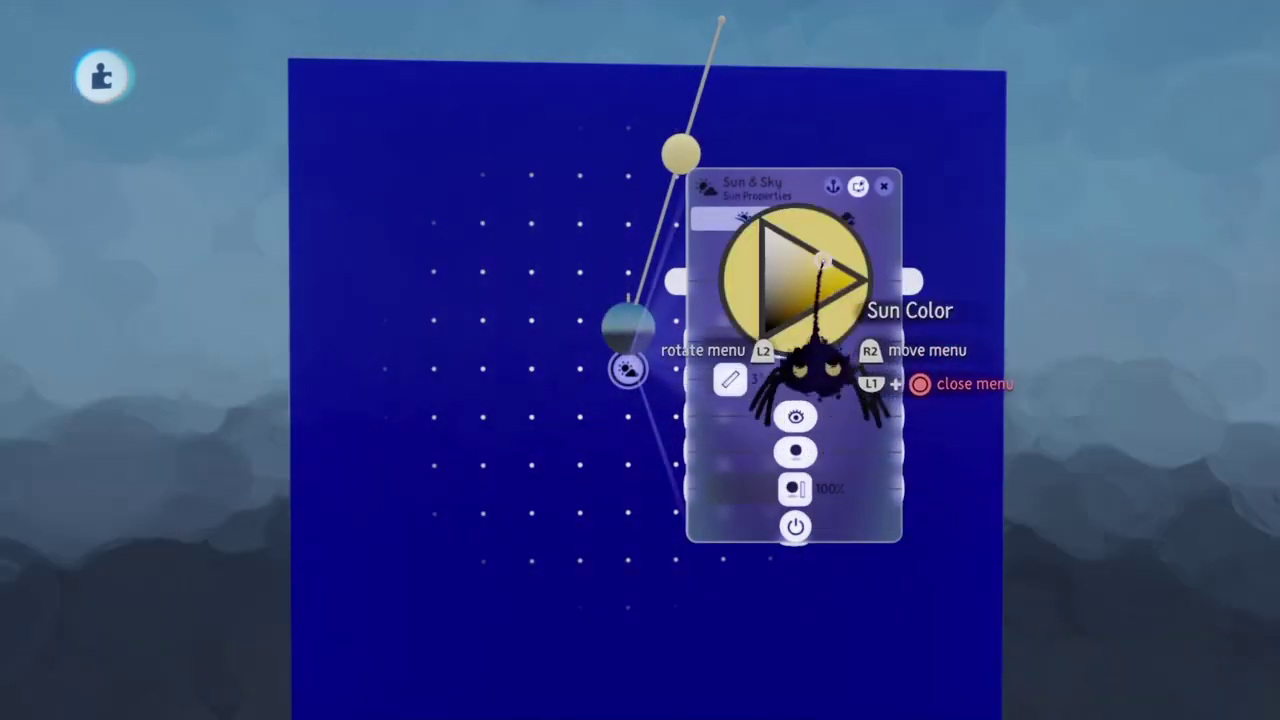
{"action": "left_click_drag", "start_coordinate": [823, 260], "coordinate": [763, 222]}
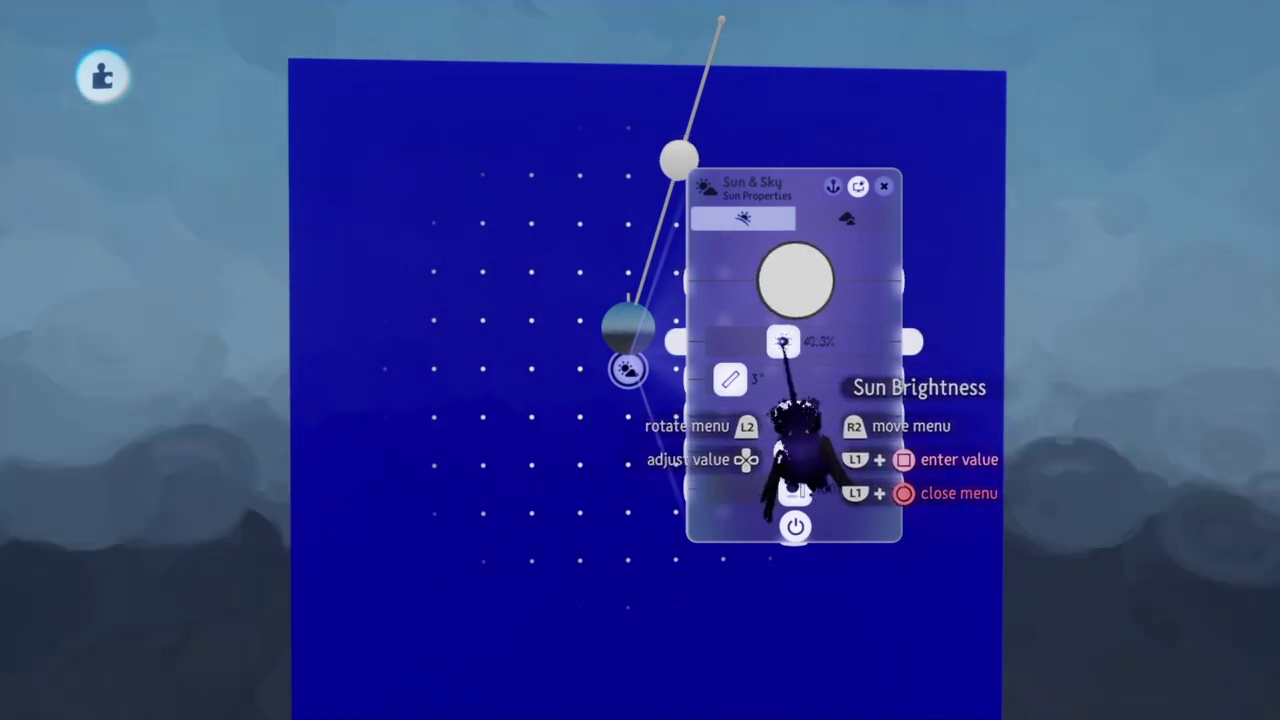
{"action": "left_click_drag", "start_coordinate": [783, 341], "coordinate": [808, 342]}
- Reposition the sun handle to light the backdrop at 41.1% brightness, and turn off the sun's visibility and Cast Shadows
{"action": "middle_click_drag", "start_coordinate": [808, 342], "coordinate": [583, 294]}
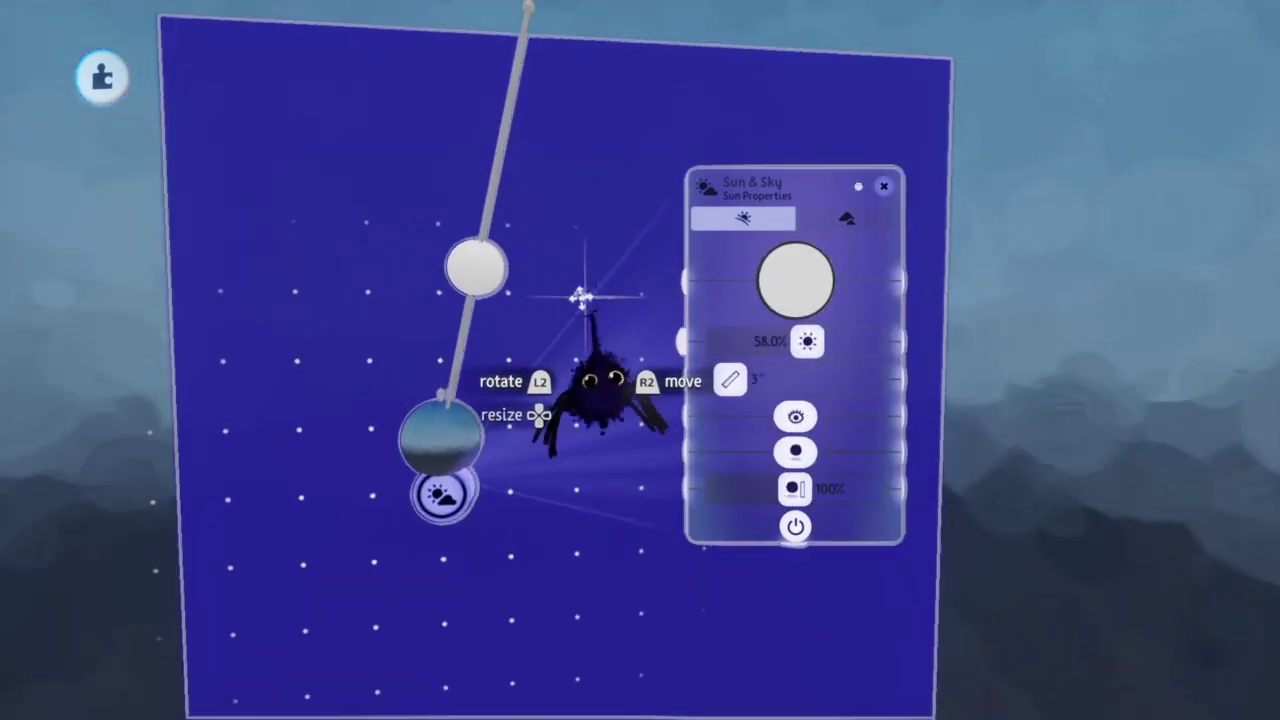
{"action": "left_click_drag", "start_coordinate": [490, 380], "coordinate": [500, 470]}
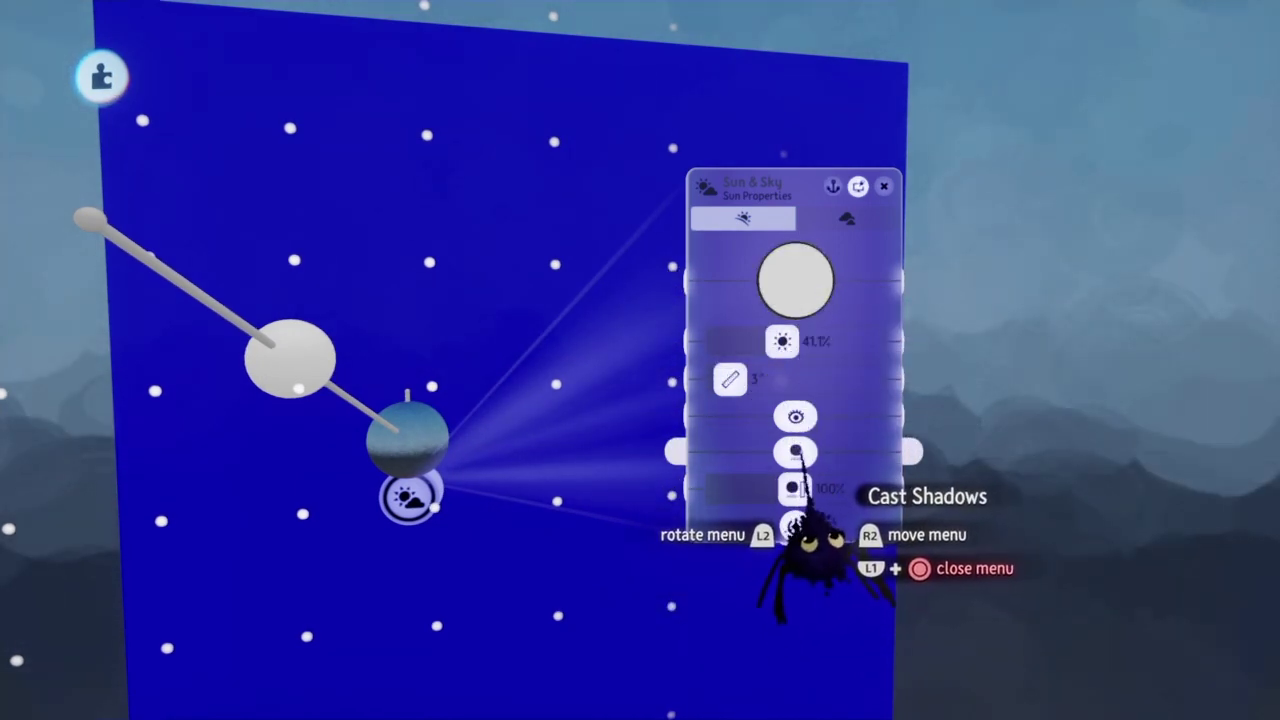
{"action": "left_click", "coordinate": [796, 450]}
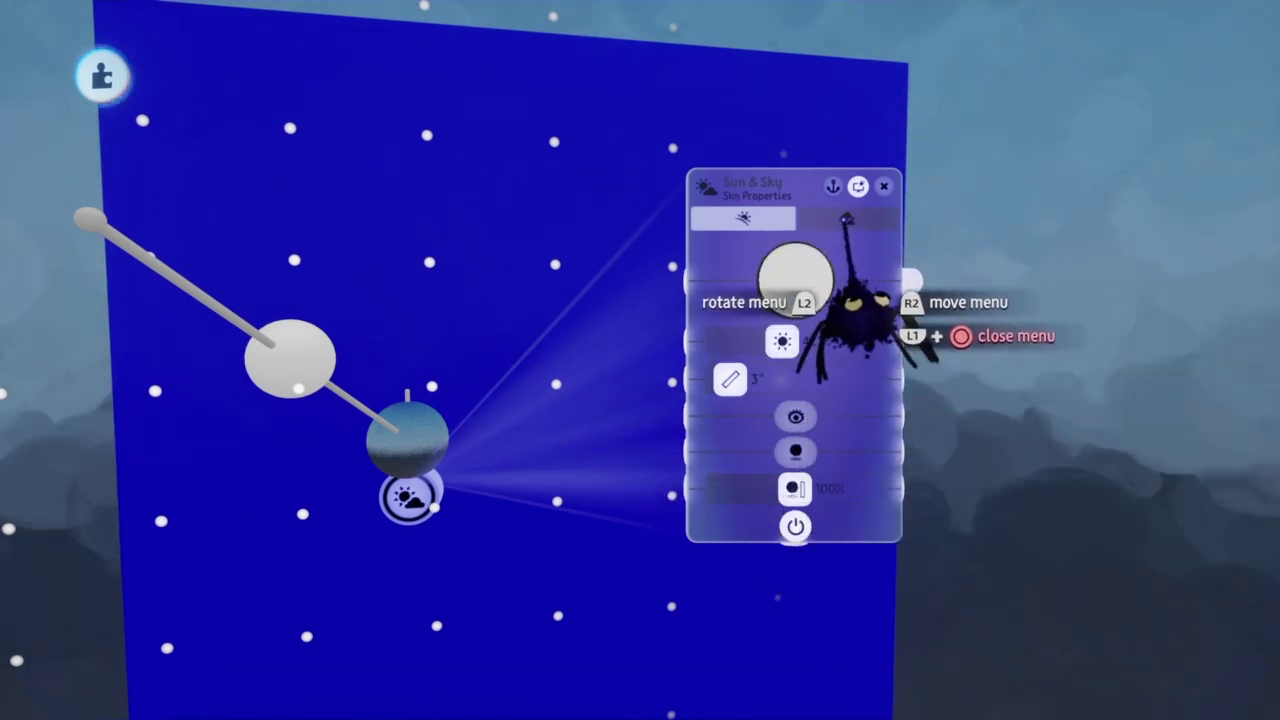
- Set the Sun & Sky gadget's Sky Brightness to 0.0%, Sky Tint Intensity to 200%, and Horizon Definition and Fleck Shade Randomness to 0%
{"action": "left_click", "coordinate": [846, 218]}
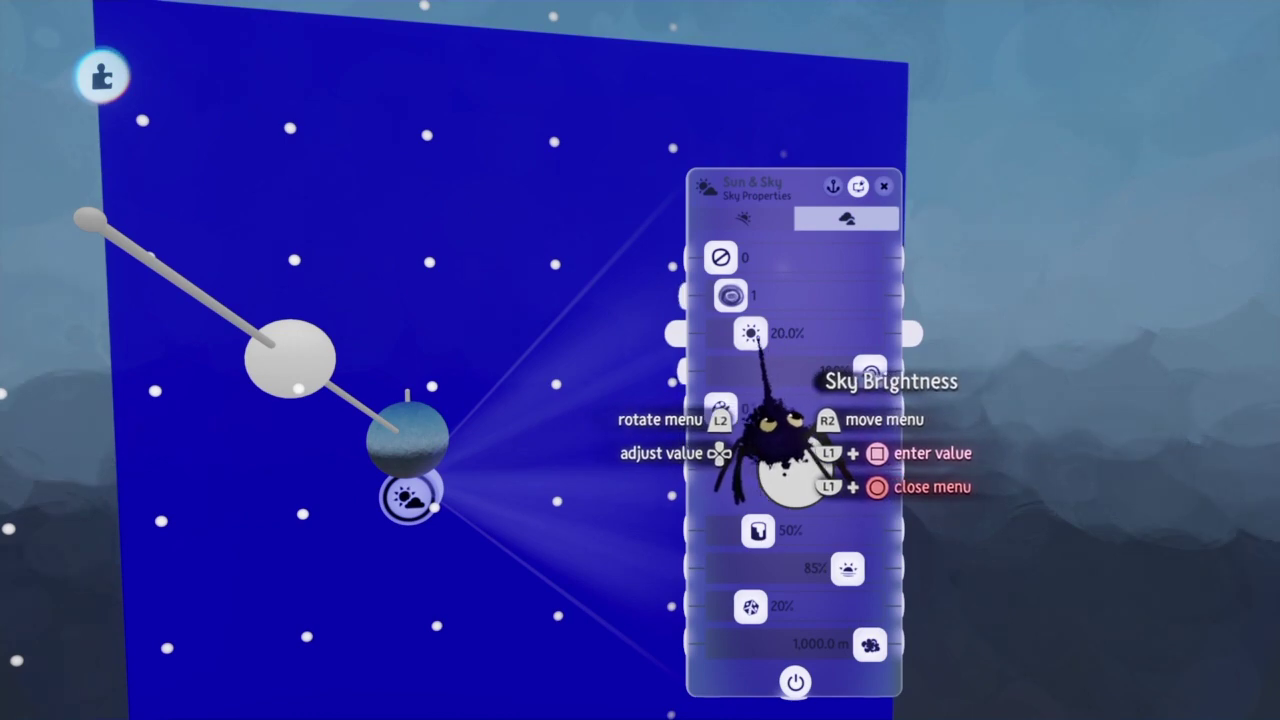
{"action": "left_click_drag", "start_coordinate": [753, 334], "coordinate": [712, 334]}
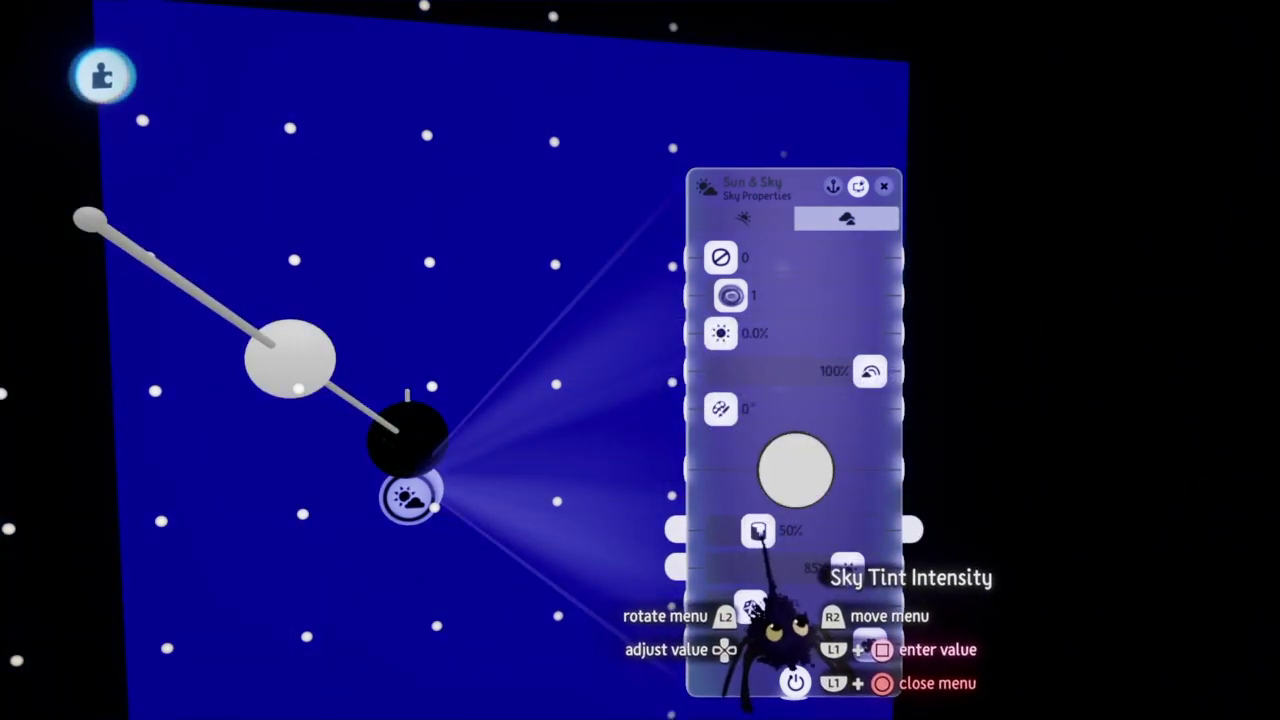
{"action": "left_click_drag", "start_coordinate": [757, 530], "coordinate": [718, 568]}
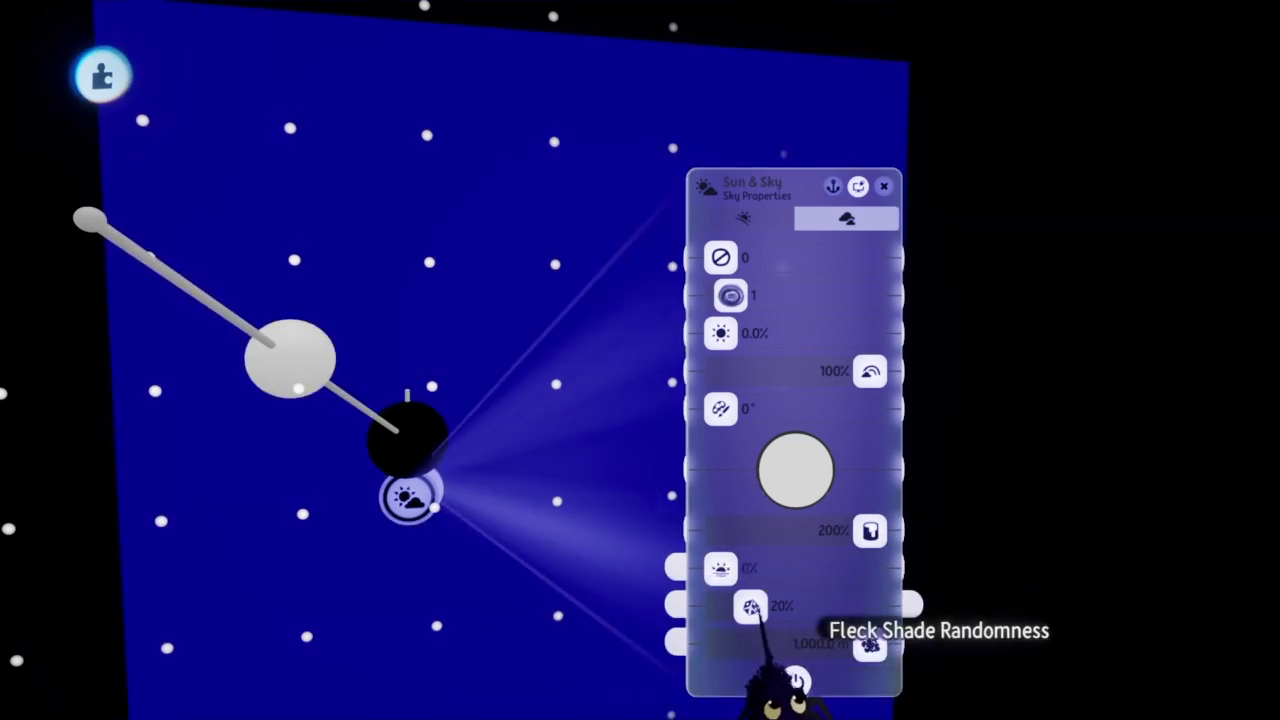
{"action": "left_click_drag", "start_coordinate": [751, 606], "coordinate": [720, 606]}
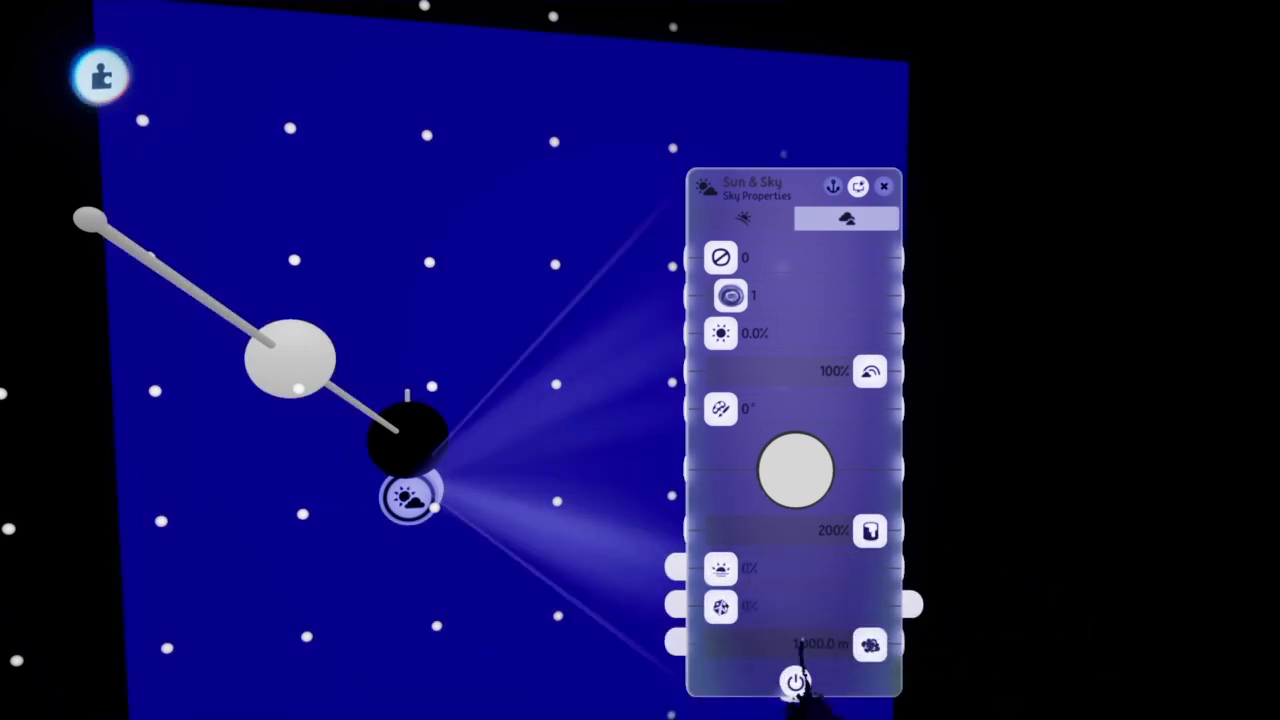
{"action": "left_click", "coordinate": [820, 645]}
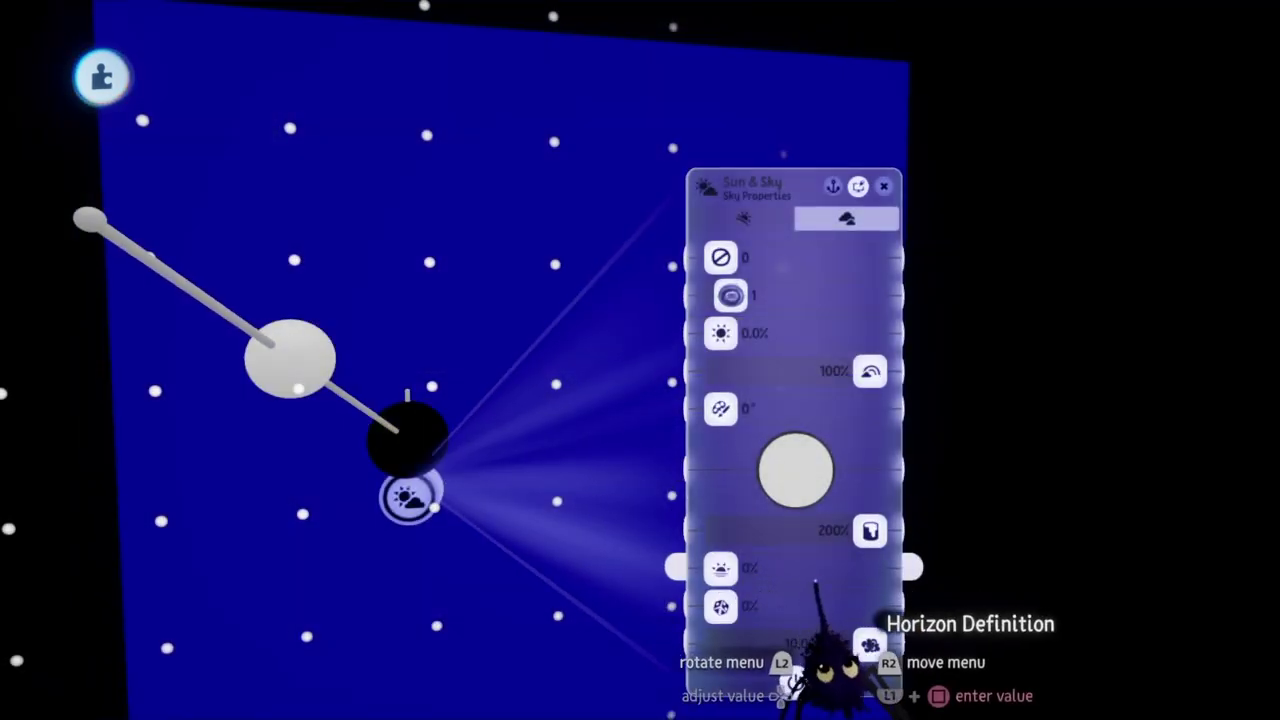
{"action": "key", "text": "Escape"}
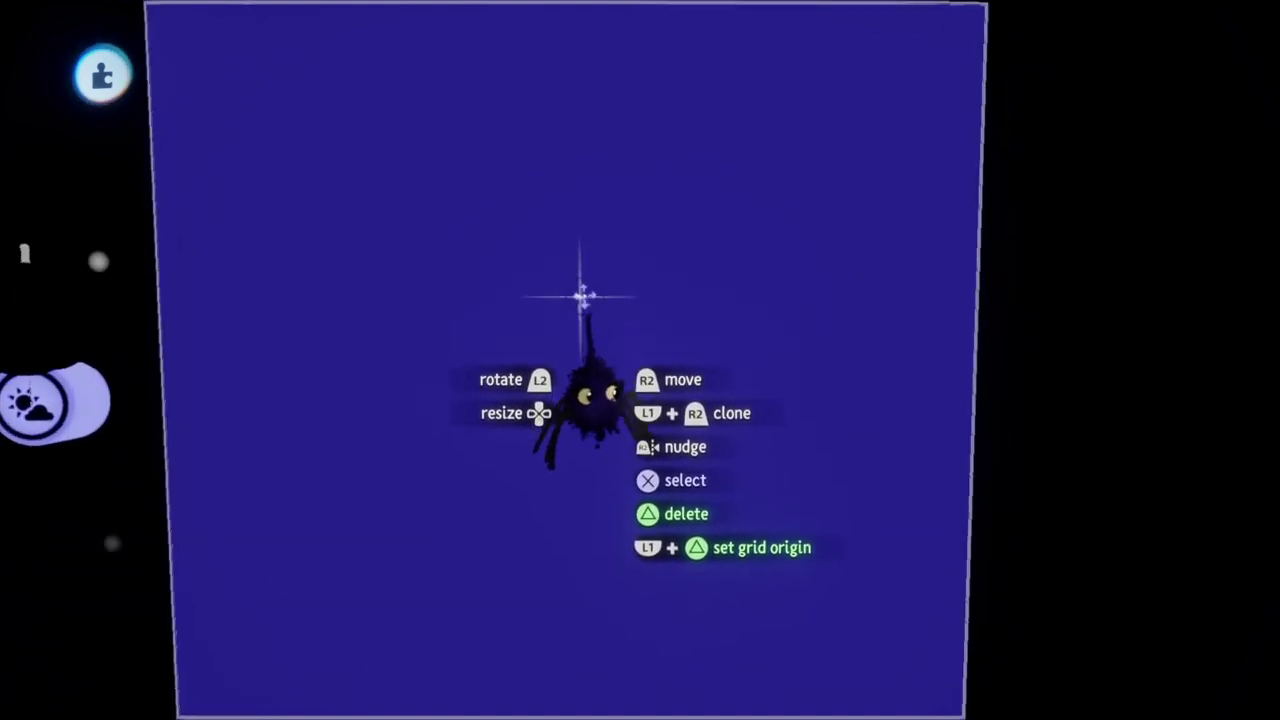
- Place a Camera gadget facing the blue backdrop and check that the backdrop fills its view
{"action": "key", "text": "Tab"}
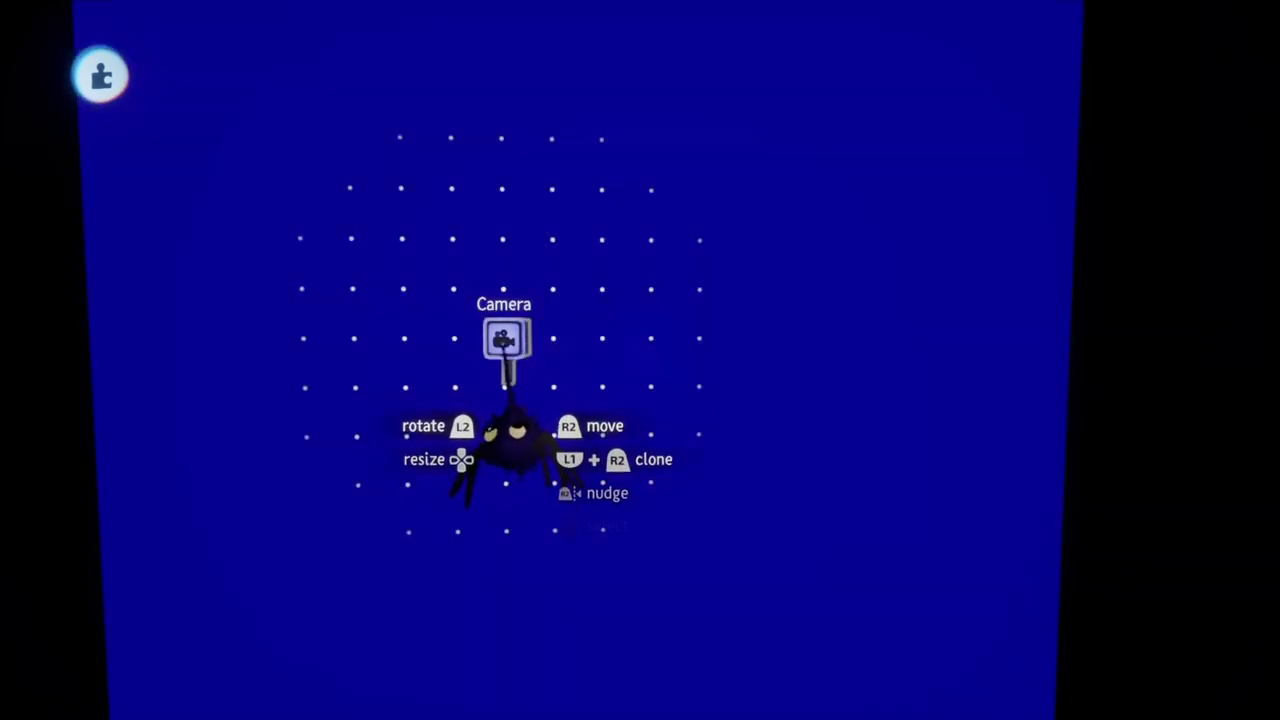
{"action": "left_click", "coordinate": [505, 345]}
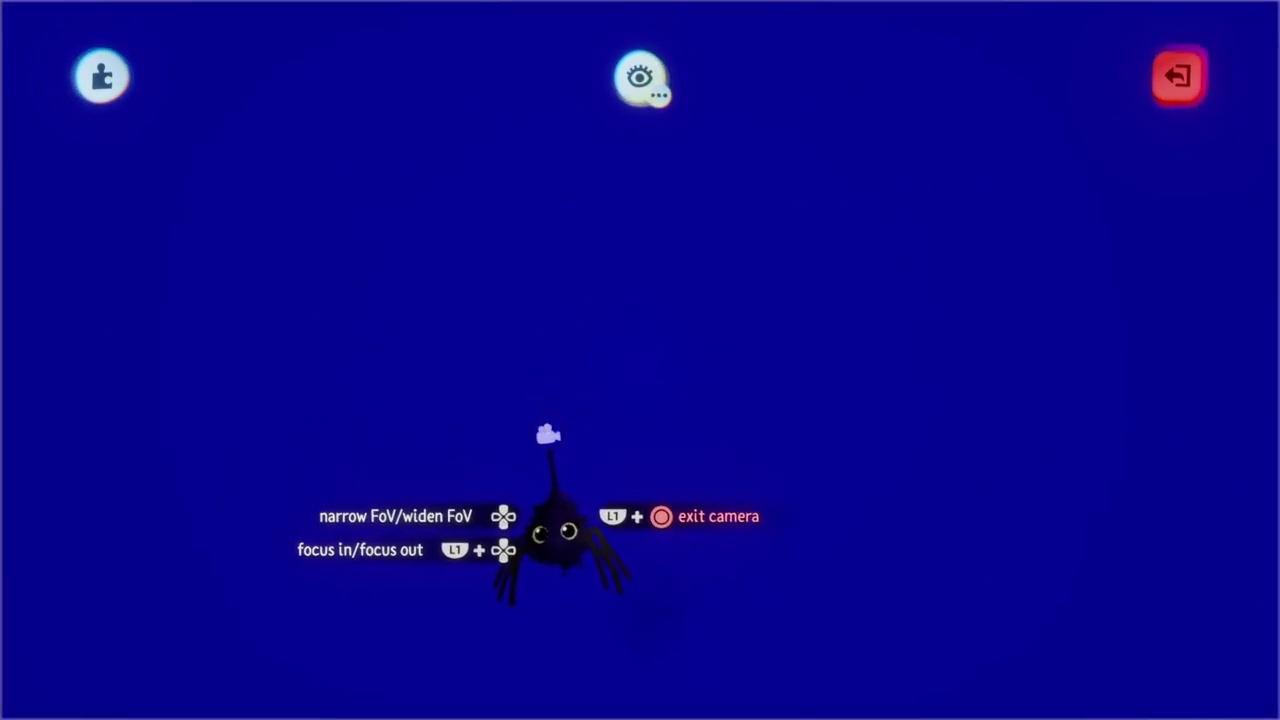
{"action": "key", "text": "Escape"}
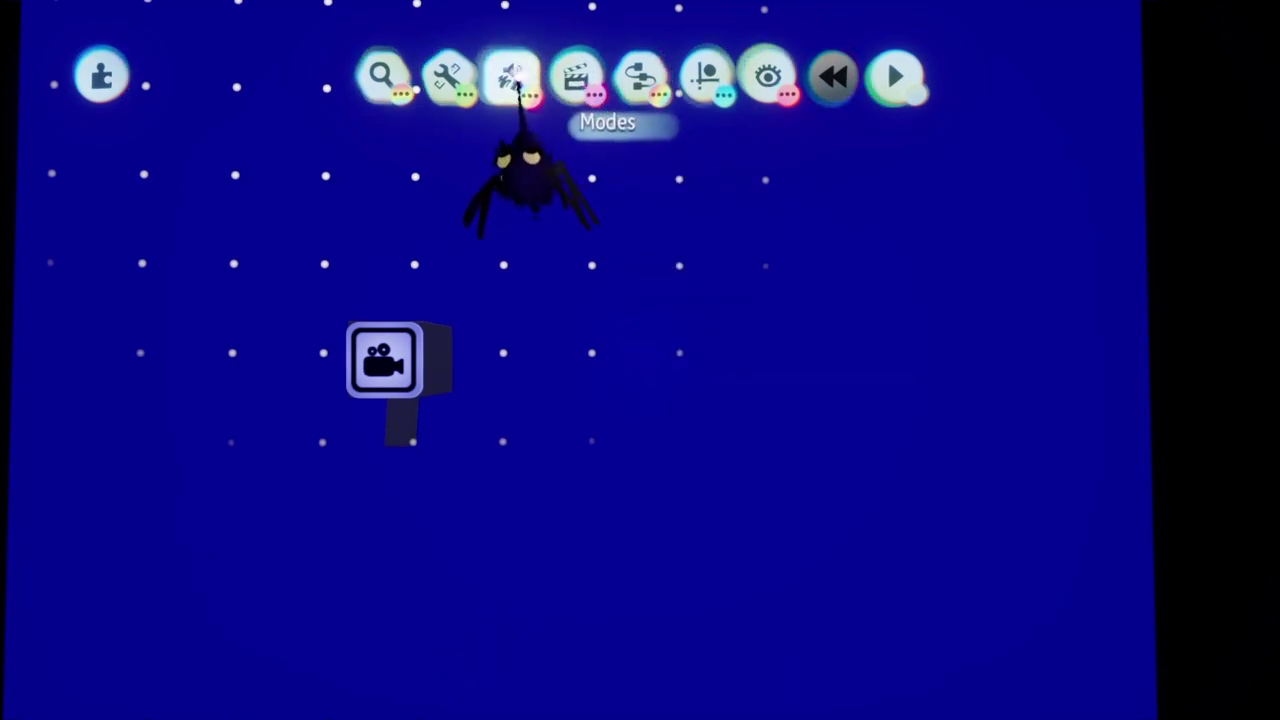
- Stamp a Blank Puppet (Deluxe) in front of the blue backdrop
{"action": "left_click", "coordinate": [640, 77]}
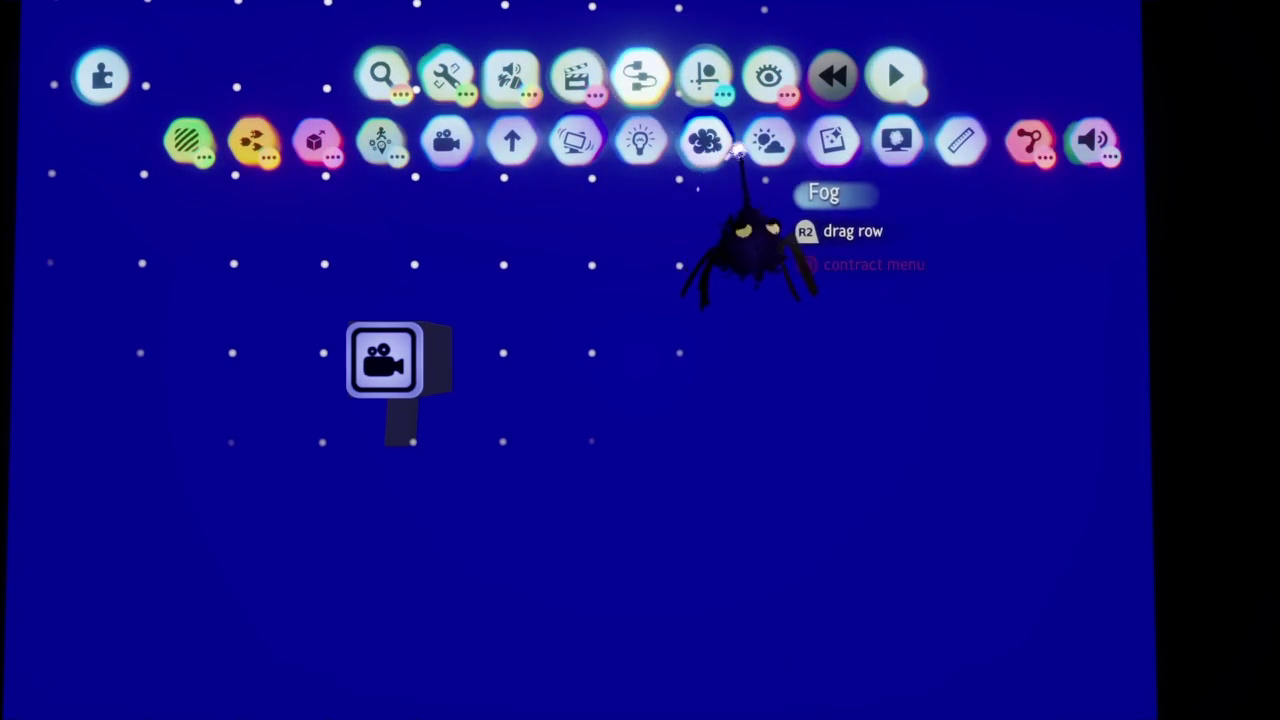
{"action": "left_click", "coordinate": [382, 141]}
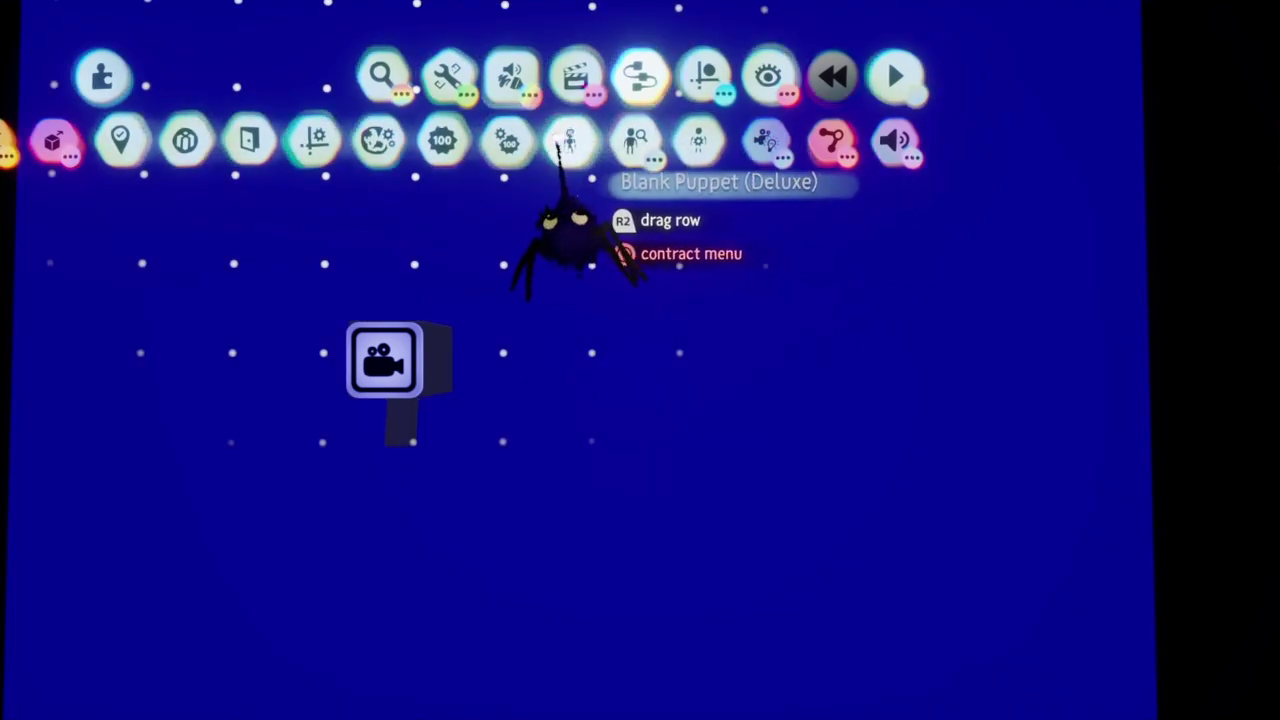
{"action": "left_click", "coordinate": [570, 140]}
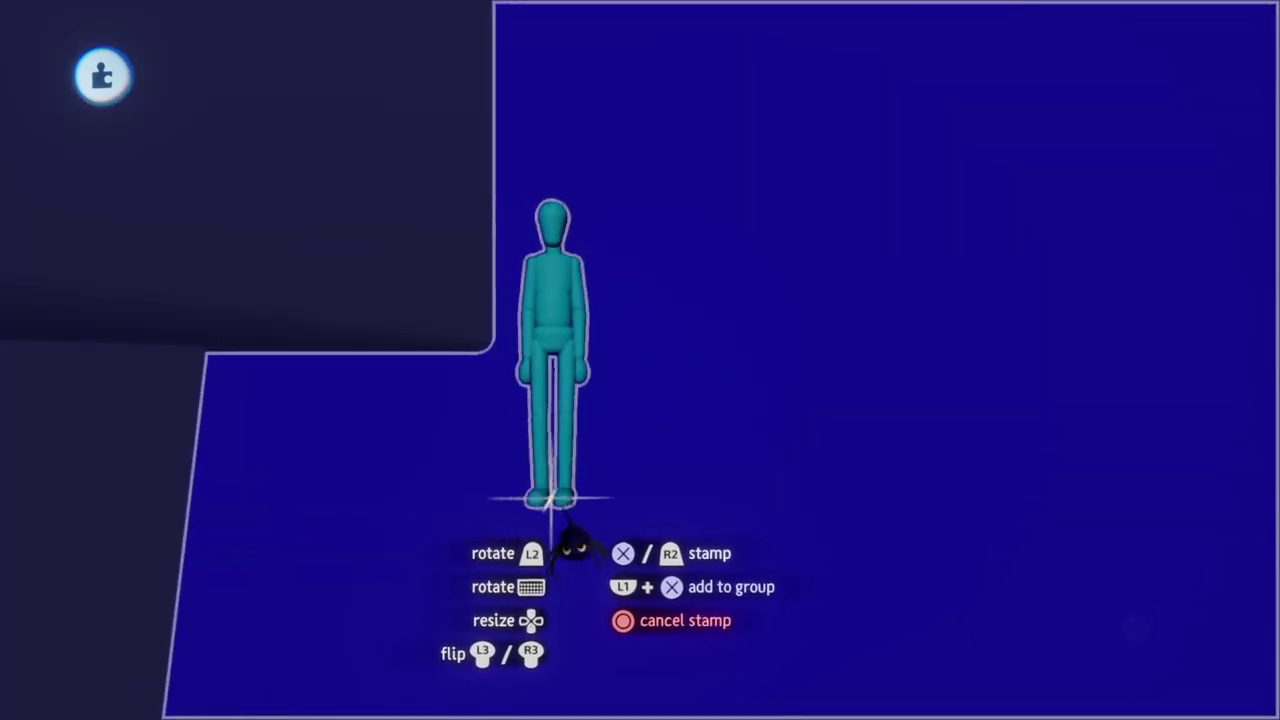
{"action": "left_click", "coordinate": [572, 545]}
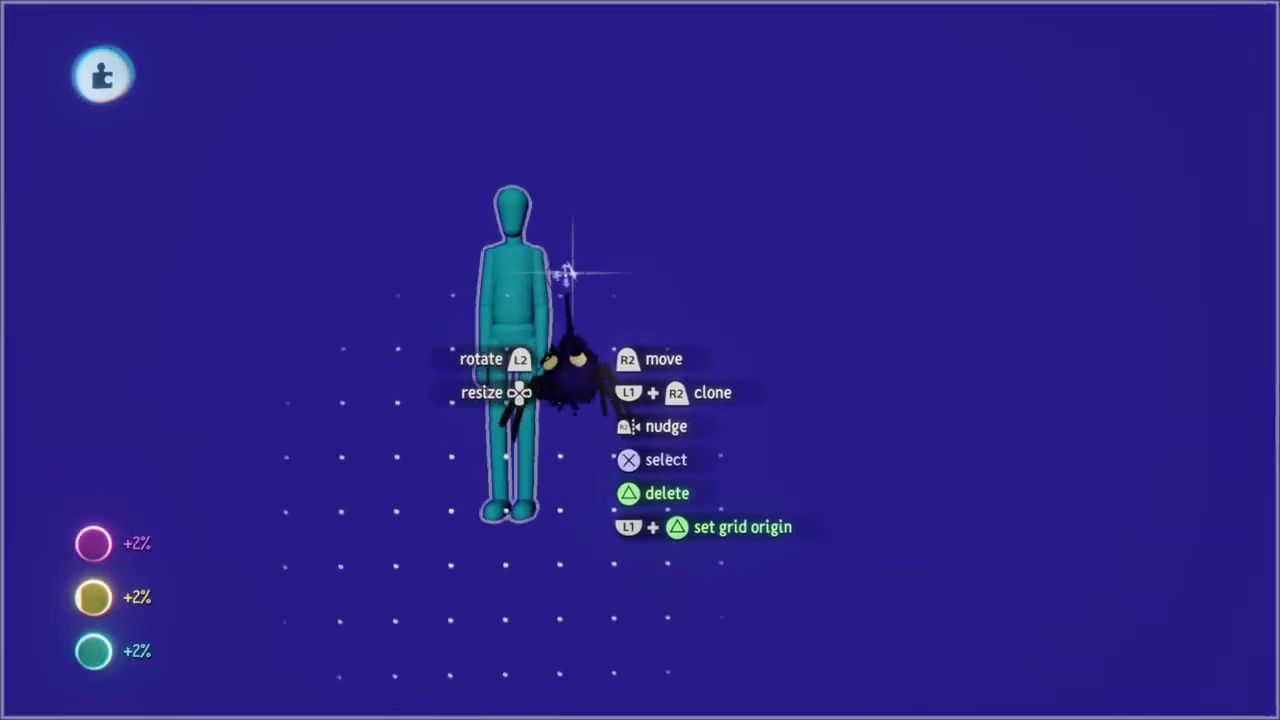
{"action": "scroll", "coordinate": [566, 273], "scroll_direction": "up", "scroll_amount": 2}
{"action": "scroll", "coordinate": [571, 297], "scroll_direction": "up", "scroll_amount": 4}
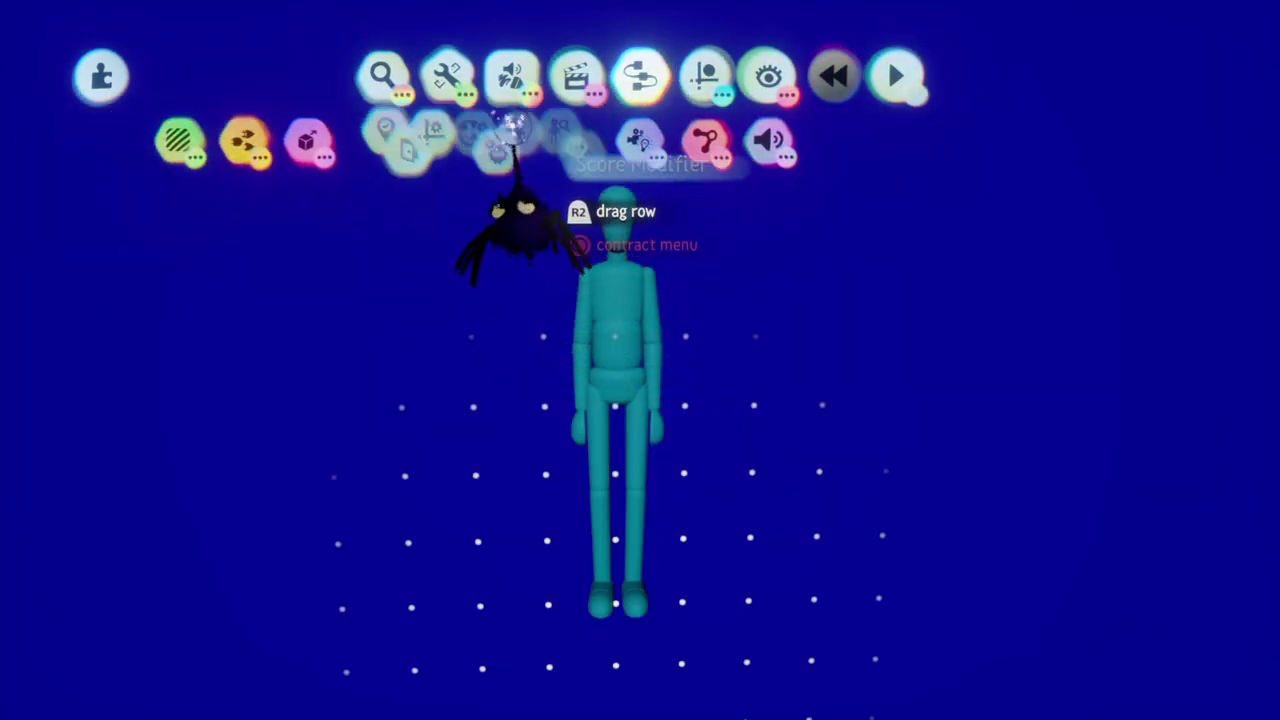
- Recolor the whole puppet bright green in Coat Mode and exit the mode
{"action": "left_click", "coordinate": [512, 78]}
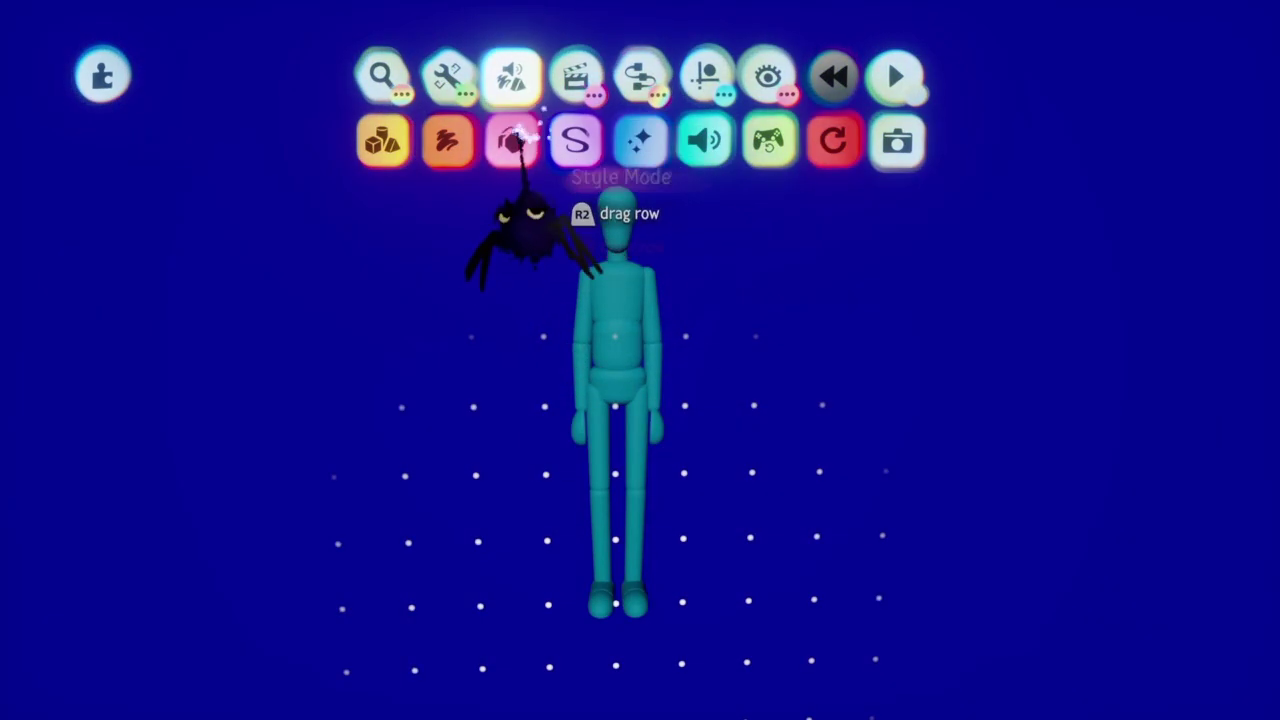
{"action": "left_click", "coordinate": [514, 136]}
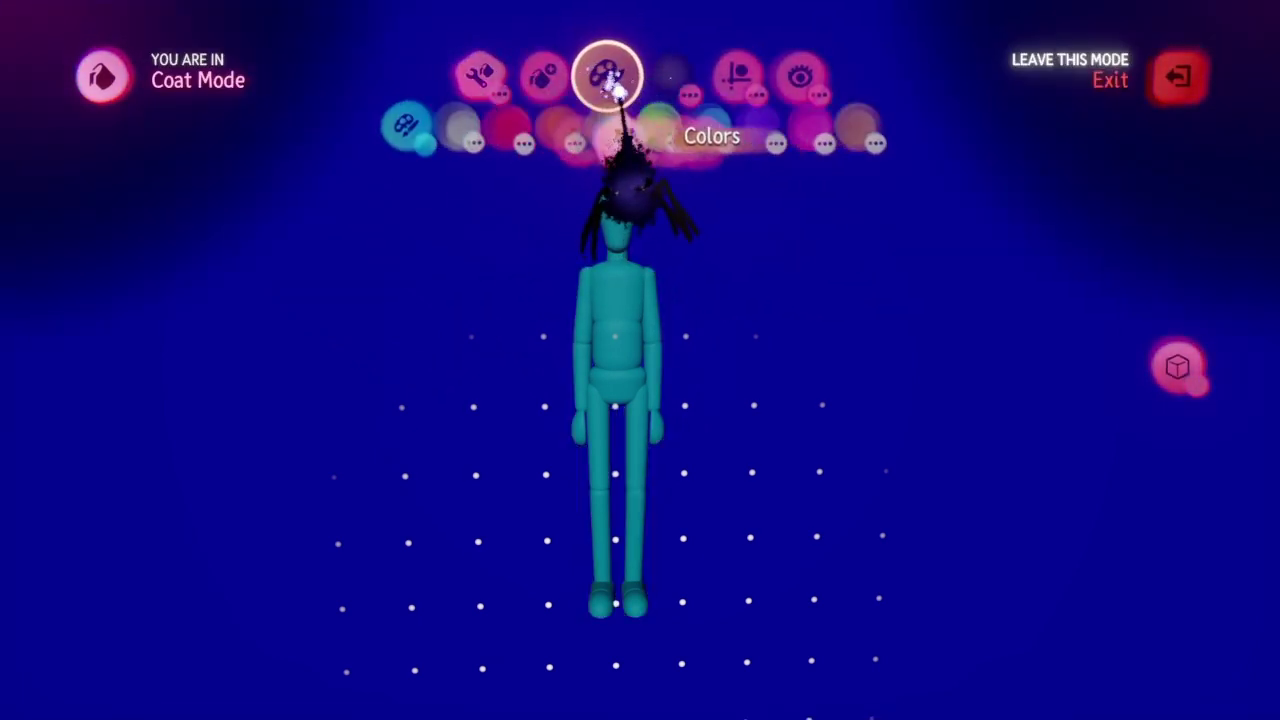
{"action": "left_click", "coordinate": [668, 141]}
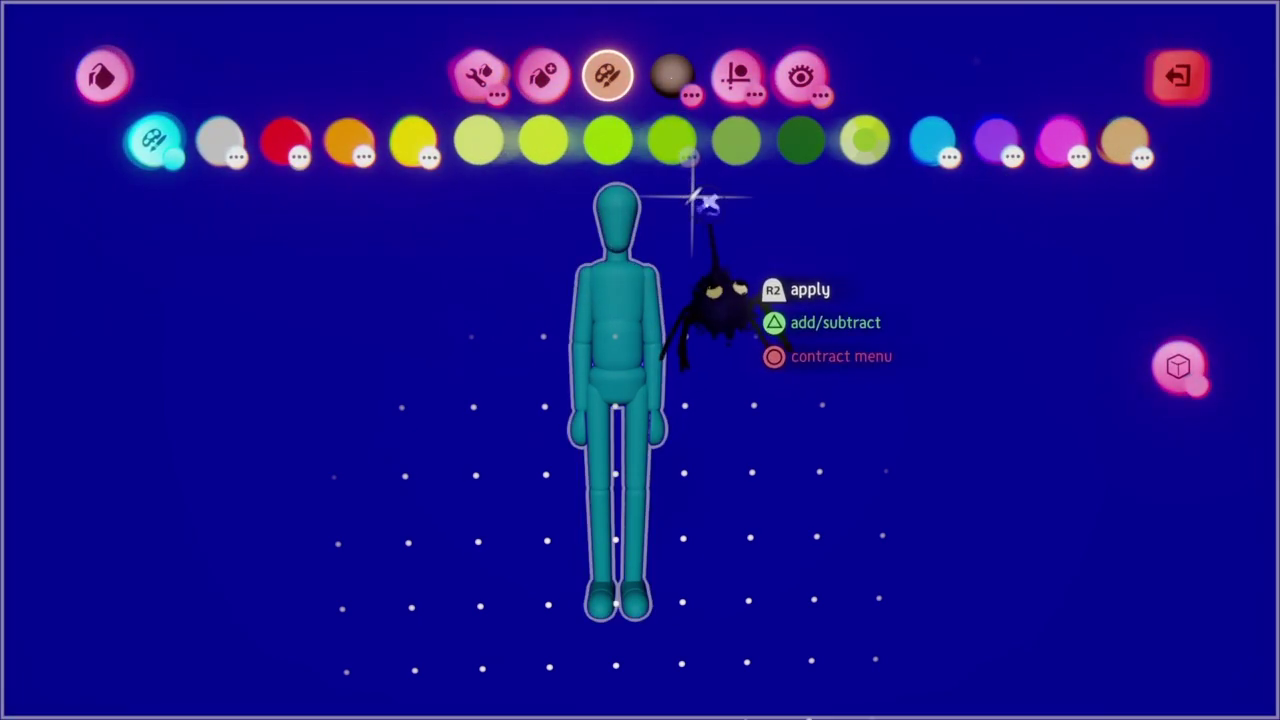
{"action": "left_click", "coordinate": [607, 143]}
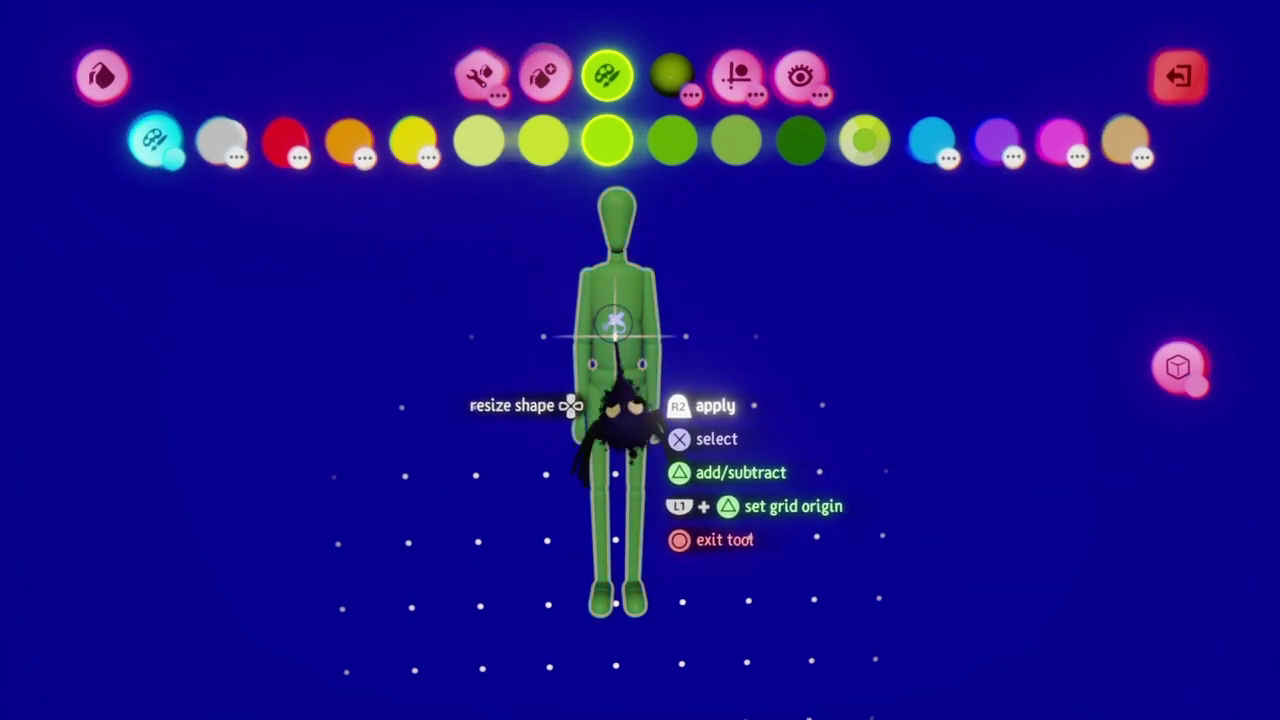
{"action": "key", "text": "Escape"}
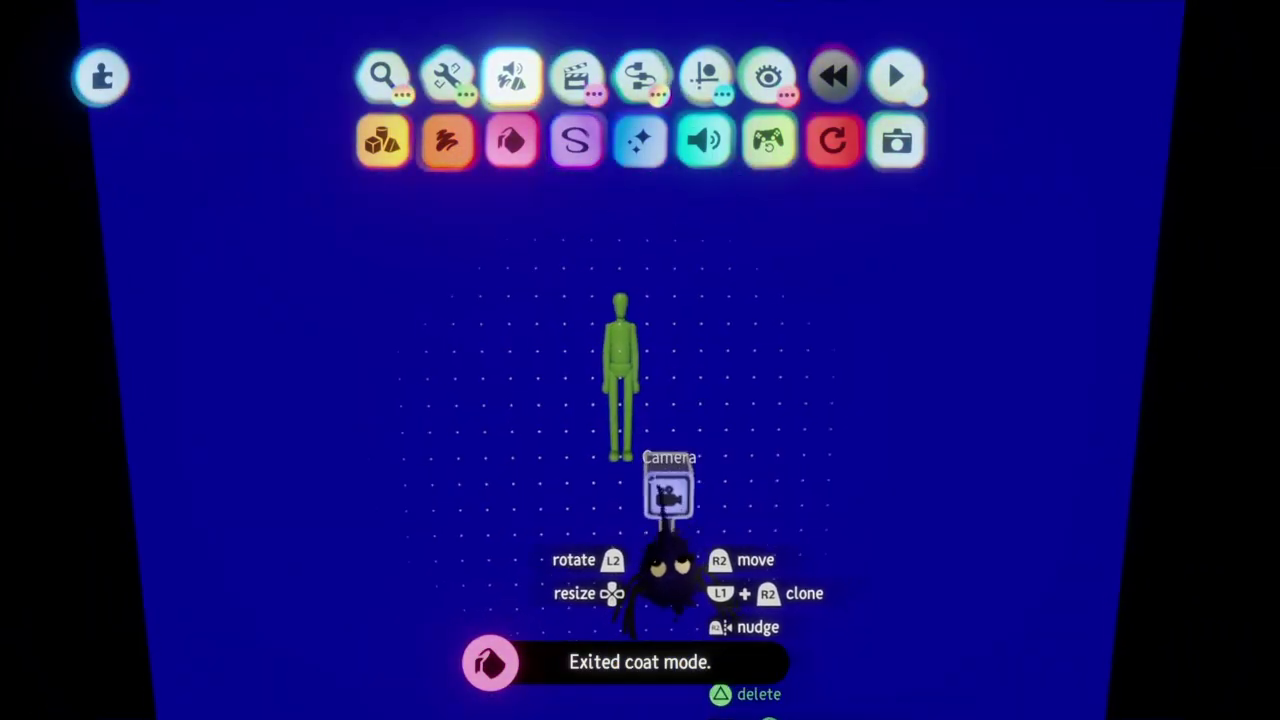
- Check the green puppet through the camera, and record its walking performance with Record Possession
{"action": "left_click", "coordinate": [668, 495]}
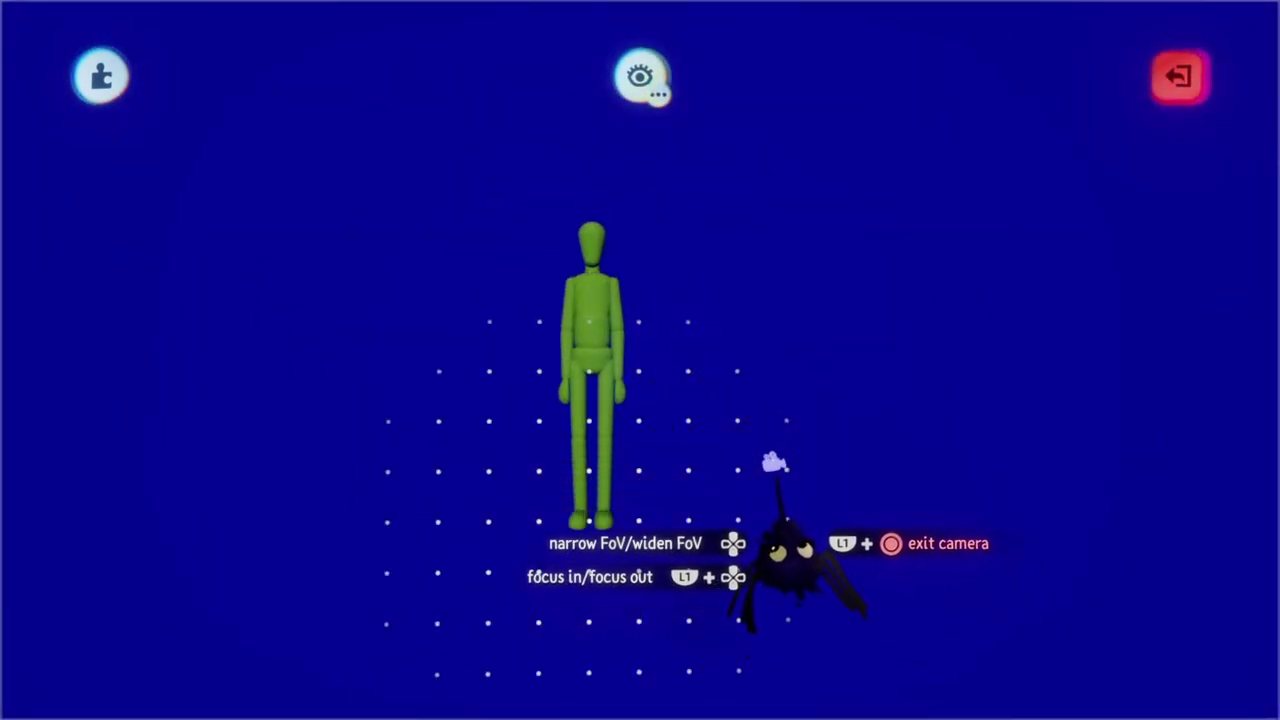
{"action": "key", "text": "Escape"}
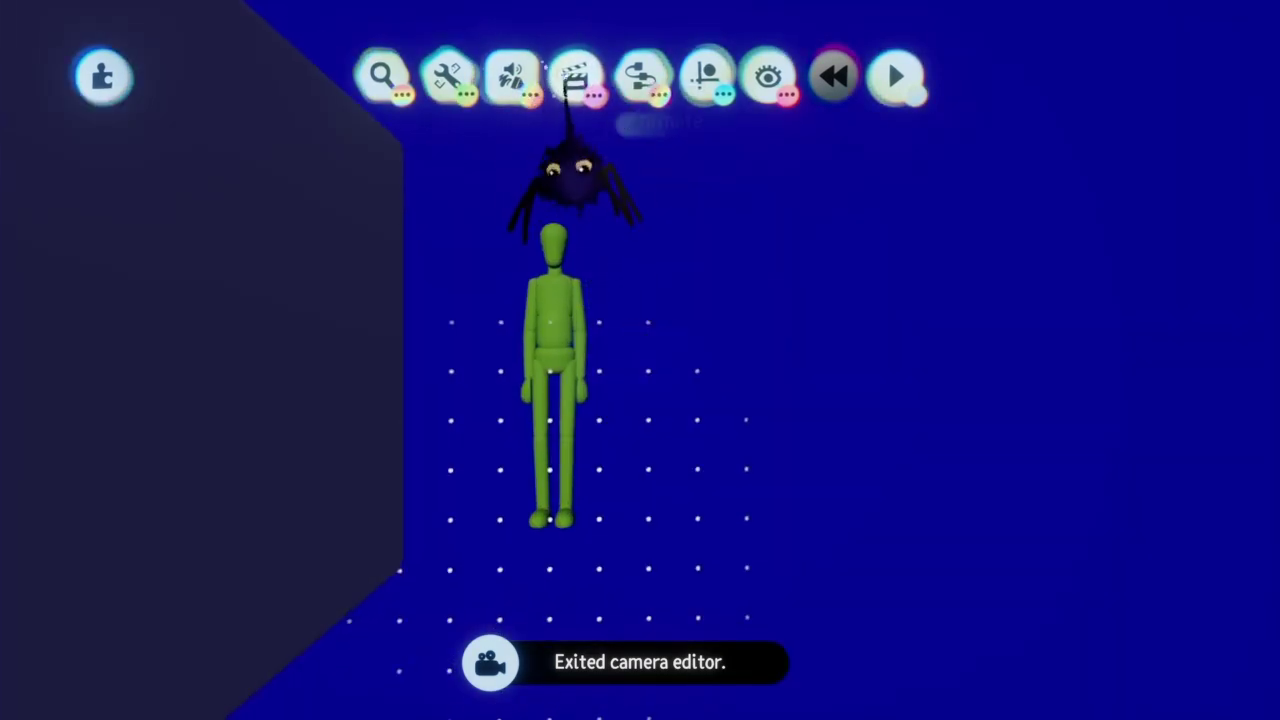
{"action": "left_click", "coordinate": [578, 78]}
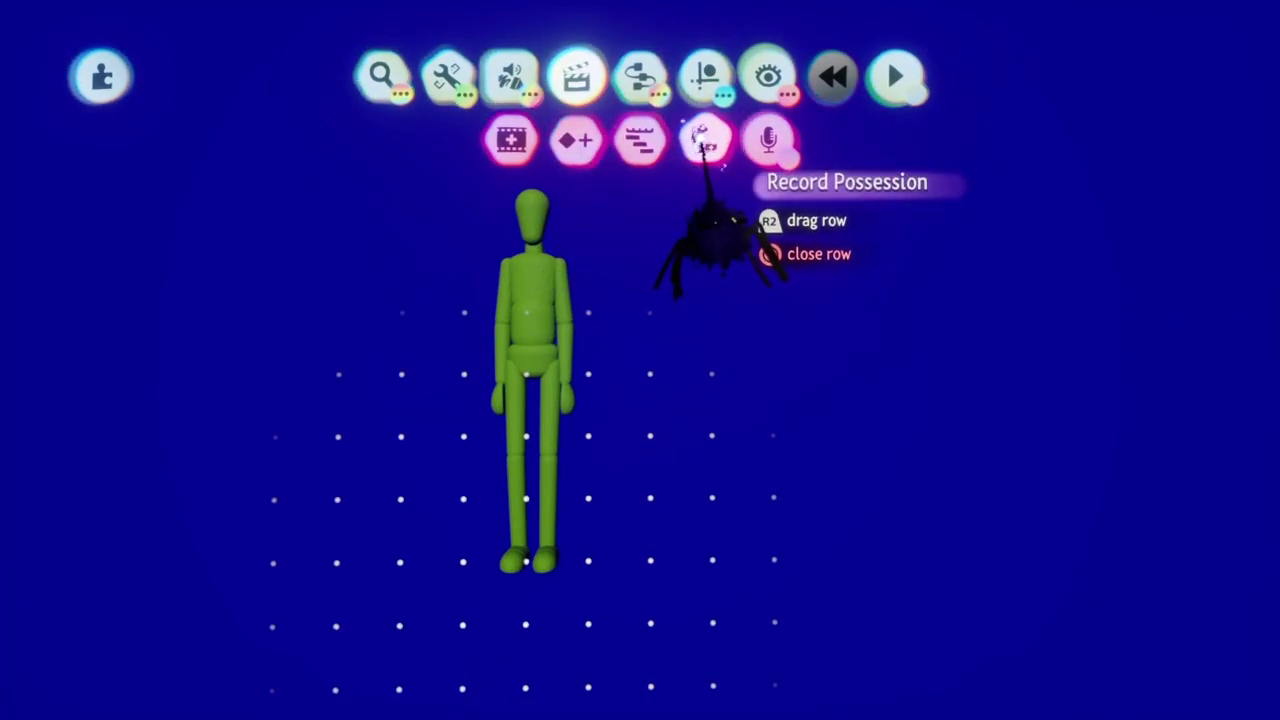
{"action": "left_click", "coordinate": [685, 145]}
{"action": "left_click", "coordinate": [540, 400]}
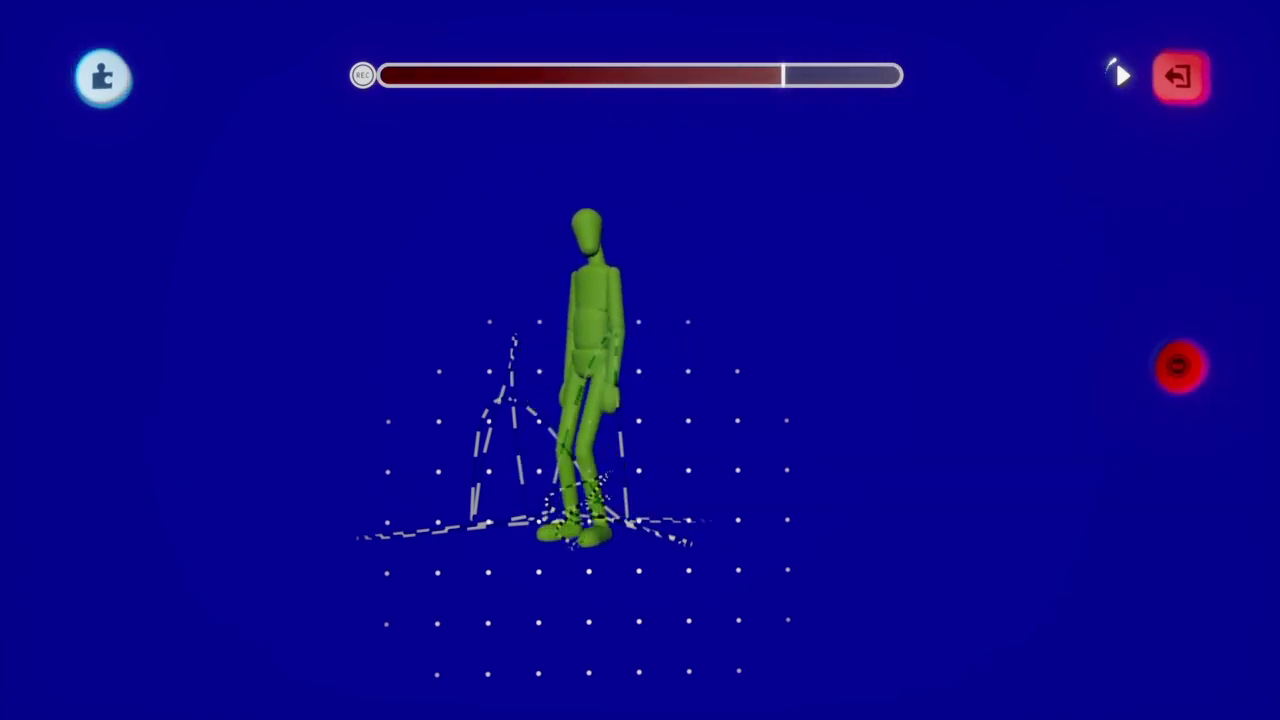
{"action": "key", "text": "Escape"}
- Inspect the Hide imps option in the camera's Imp & Player Settings, and close the settings
{"action": "left_click", "coordinate": [1170, 431]}
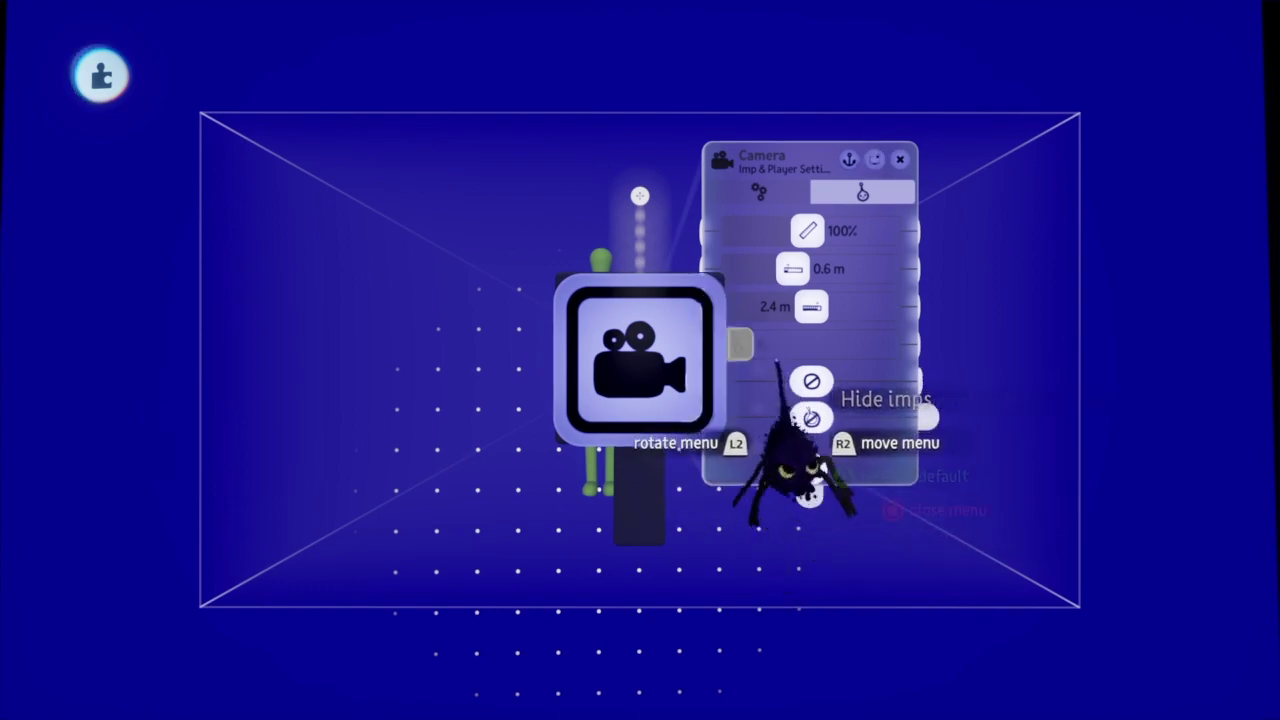
{"action": "key", "text": "Escape"}
{"action": "key", "text": "Escape"}
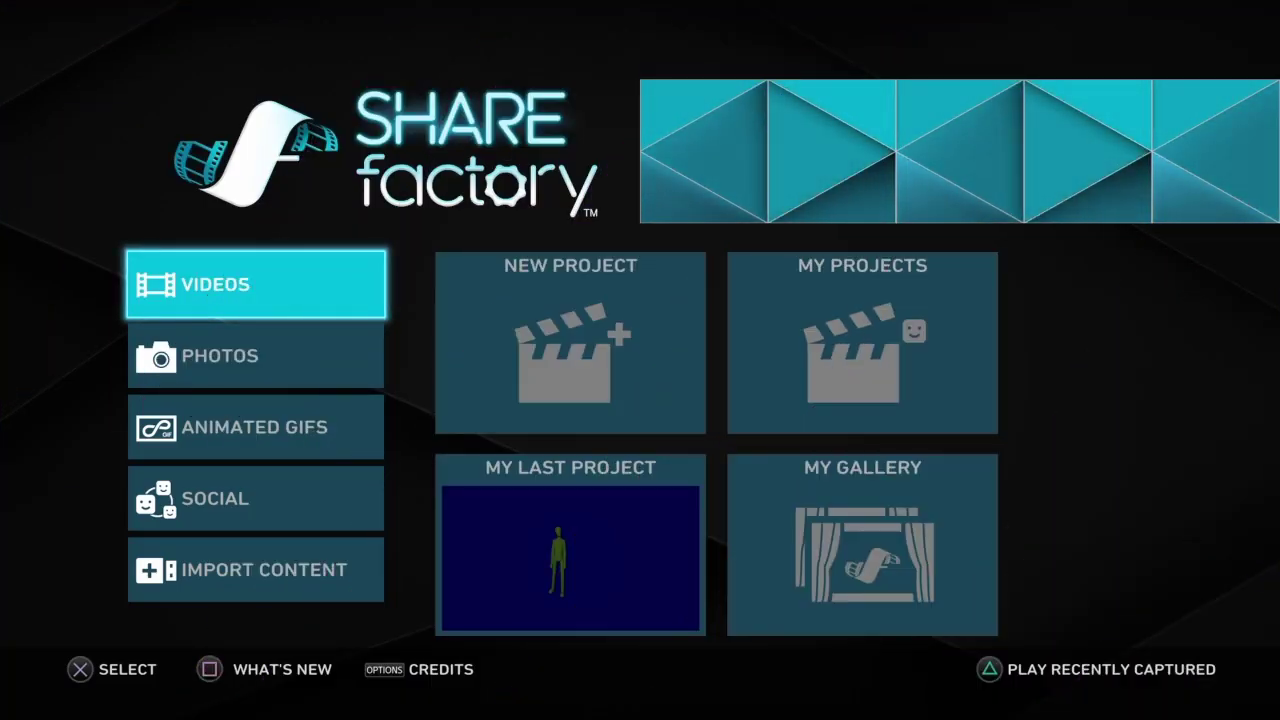
- Switch to SHAREfactory and create a new video project with the Dreams theme
{"action": "key", "text": "Right"}
{"action": "key", "text": "Return"}
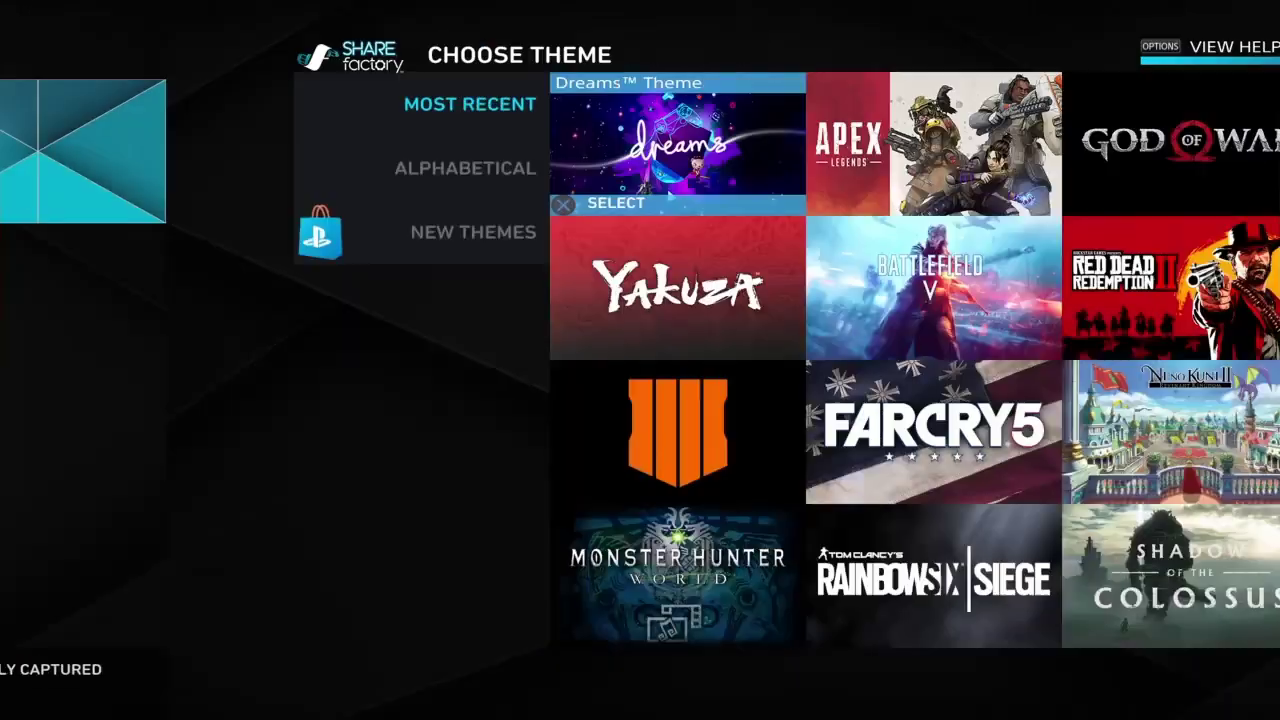
{"action": "key", "text": "Right"}
{"action": "key", "text": "Down"}
{"action": "key", "text": "Left"}
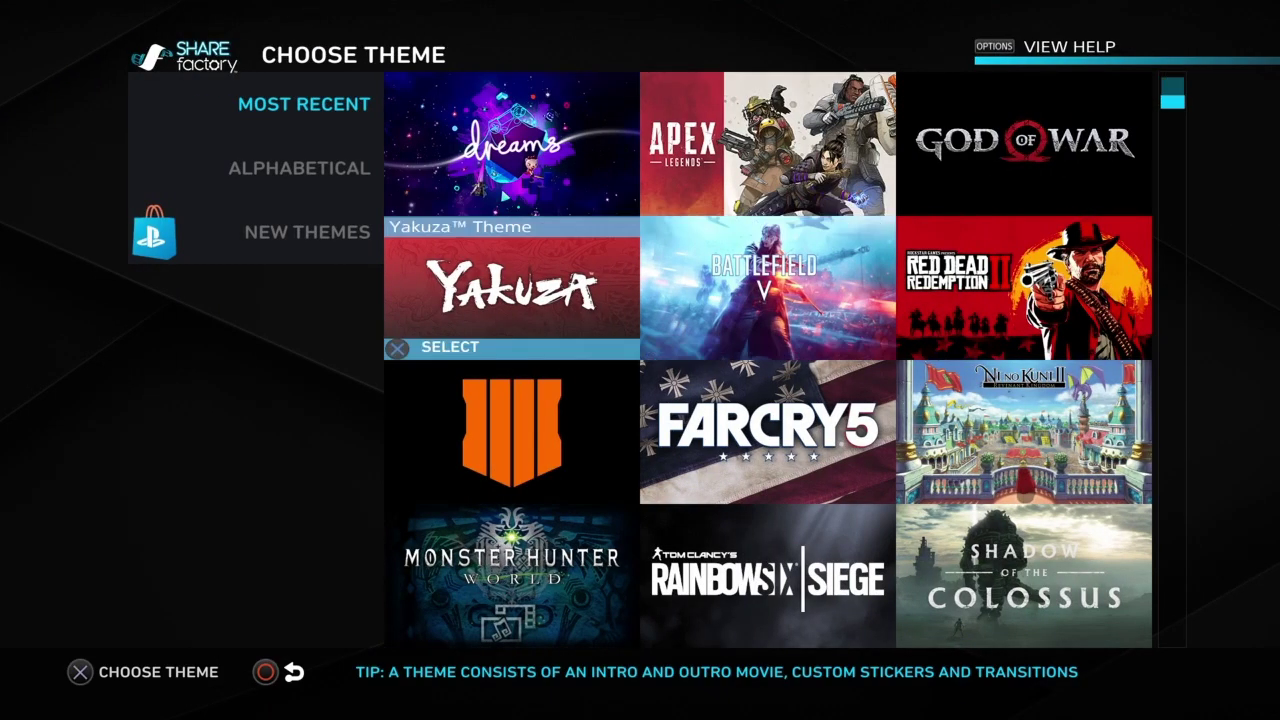
{"action": "key", "text": "Up"}
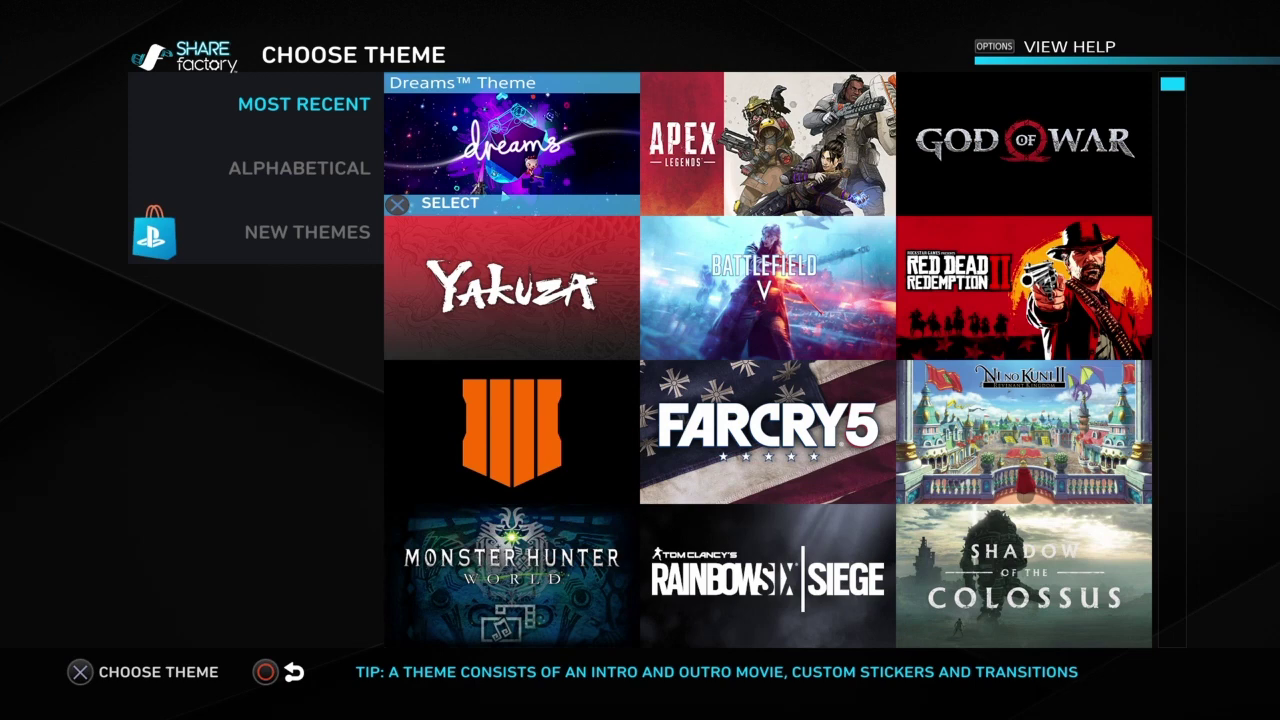
{"action": "key", "text": "Return"}
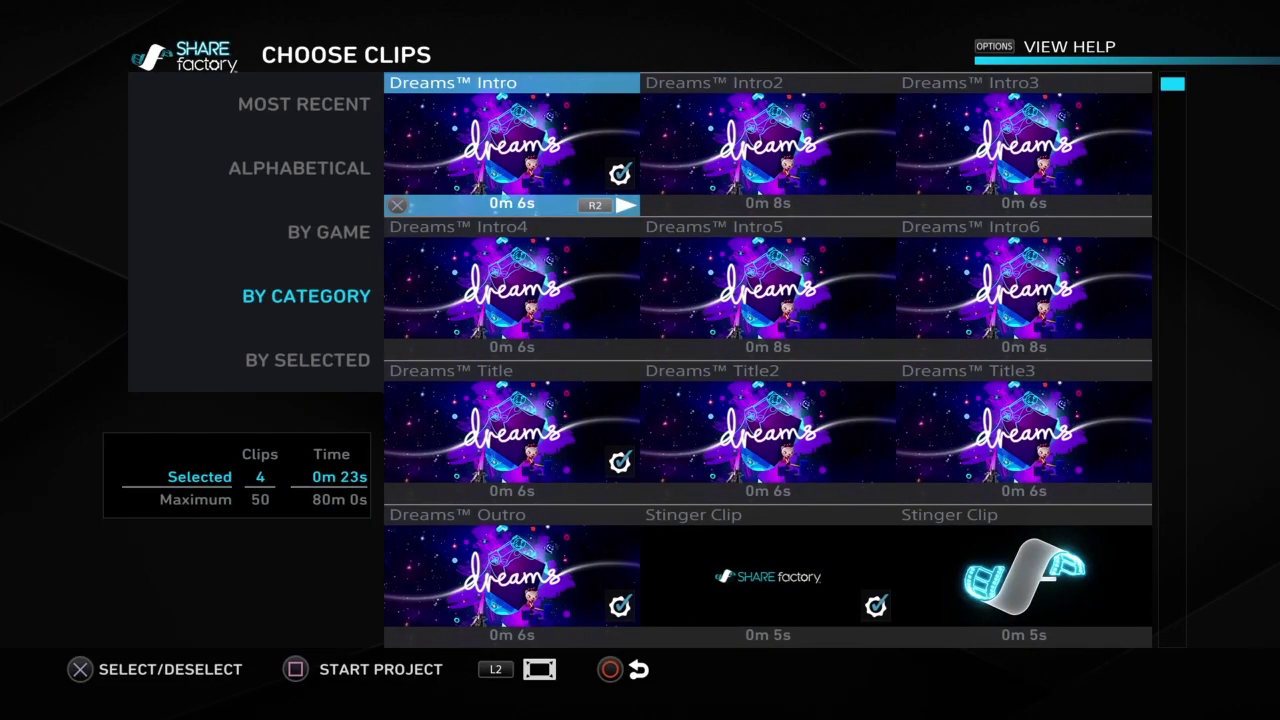
- Deselect the preselected Dreams intro, title and outro clips and the stinger clip
{"action": "key", "text": "Down"}
{"action": "key", "text": "Down"}
{"action": "key", "text": "Return"}
{"action": "key", "text": "Down"}
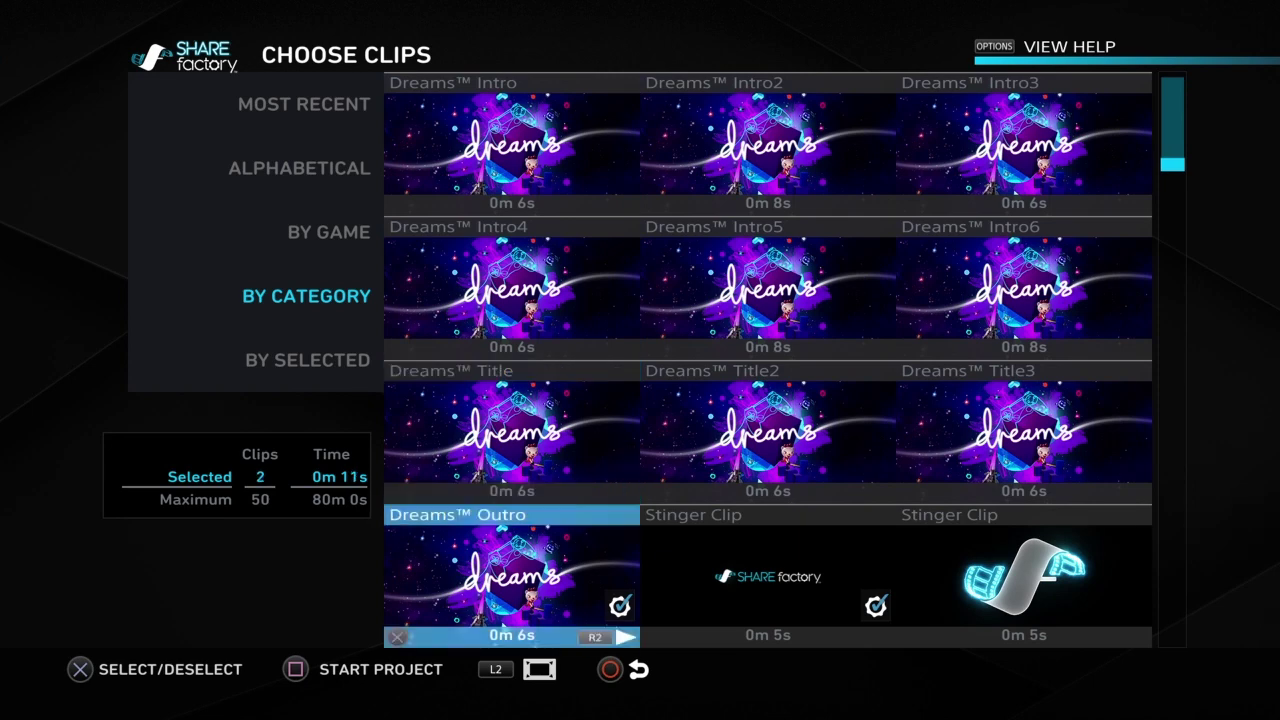
{"action": "key", "text": "Right"}
{"action": "key", "text": "Return"}
- Select the clip 20200718_212046.mp4 as the project's only footage
{"action": "key", "text": "Left"}
{"action": "key", "text": "Down"}
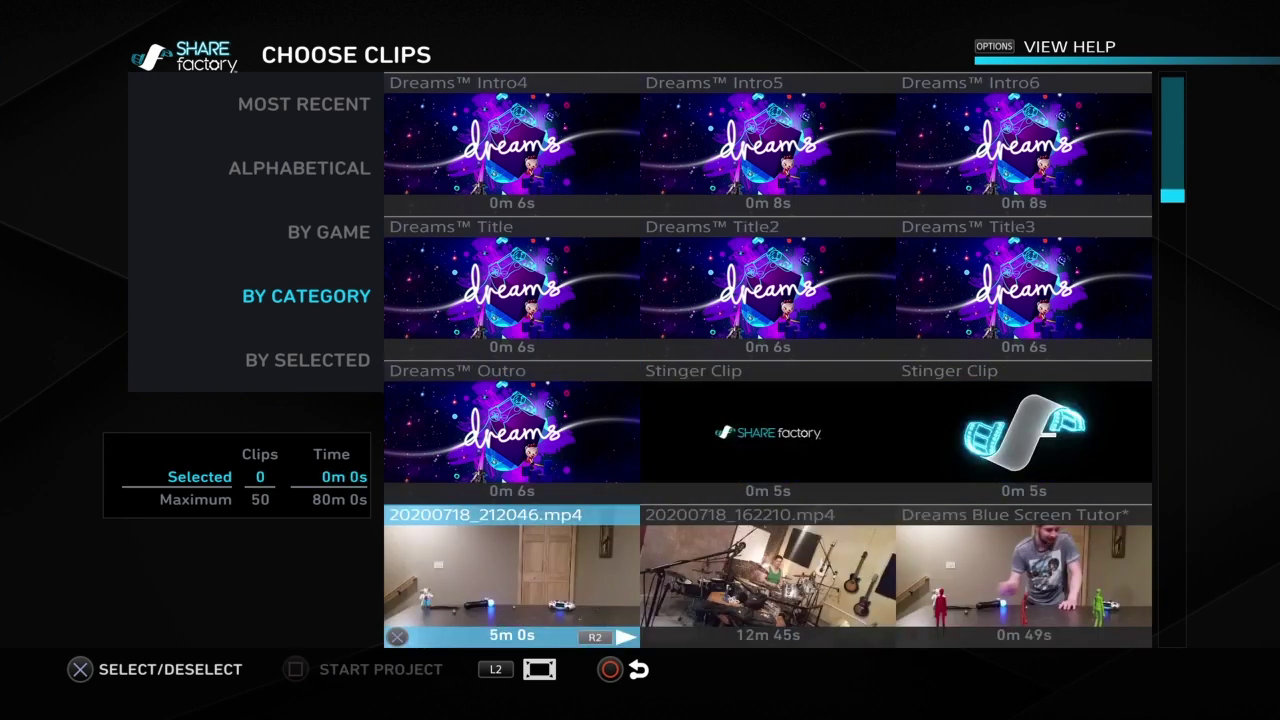
{"action": "key", "text": "Down"}
{"action": "key", "text": "Up"}
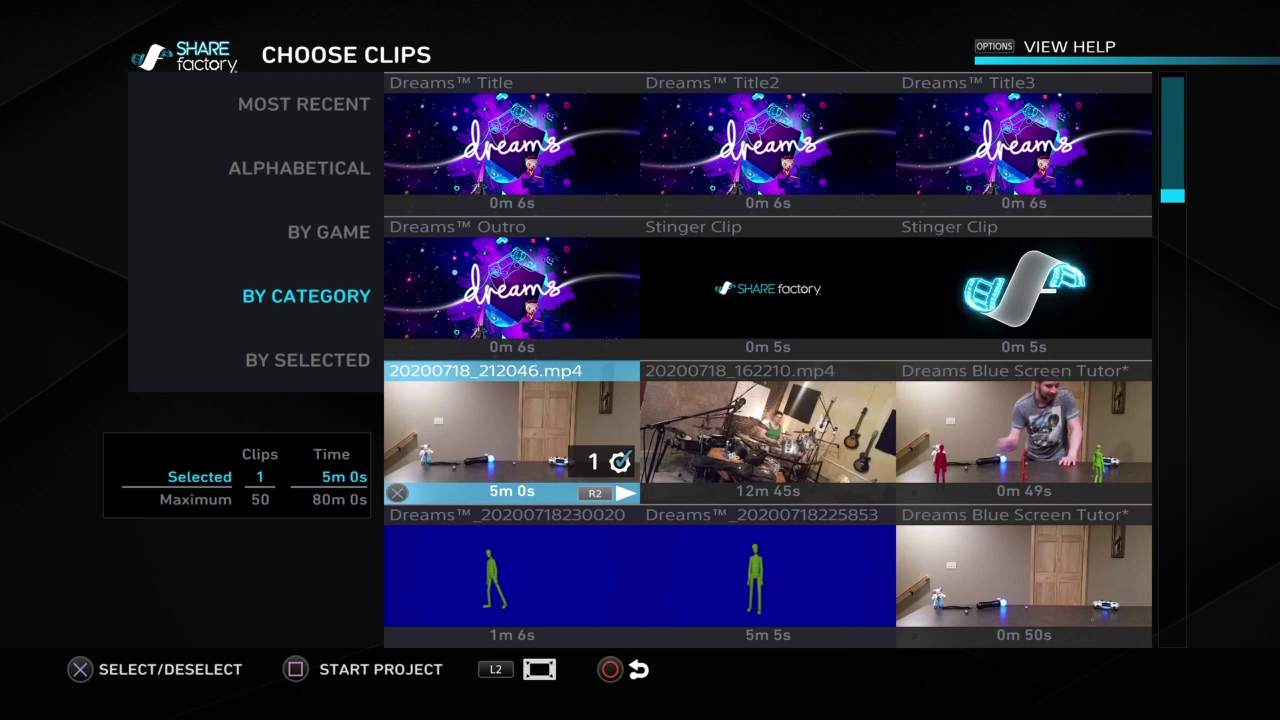
- Start the project with the selected clip and rename it Stream
{"action": "key", "text": "square"}
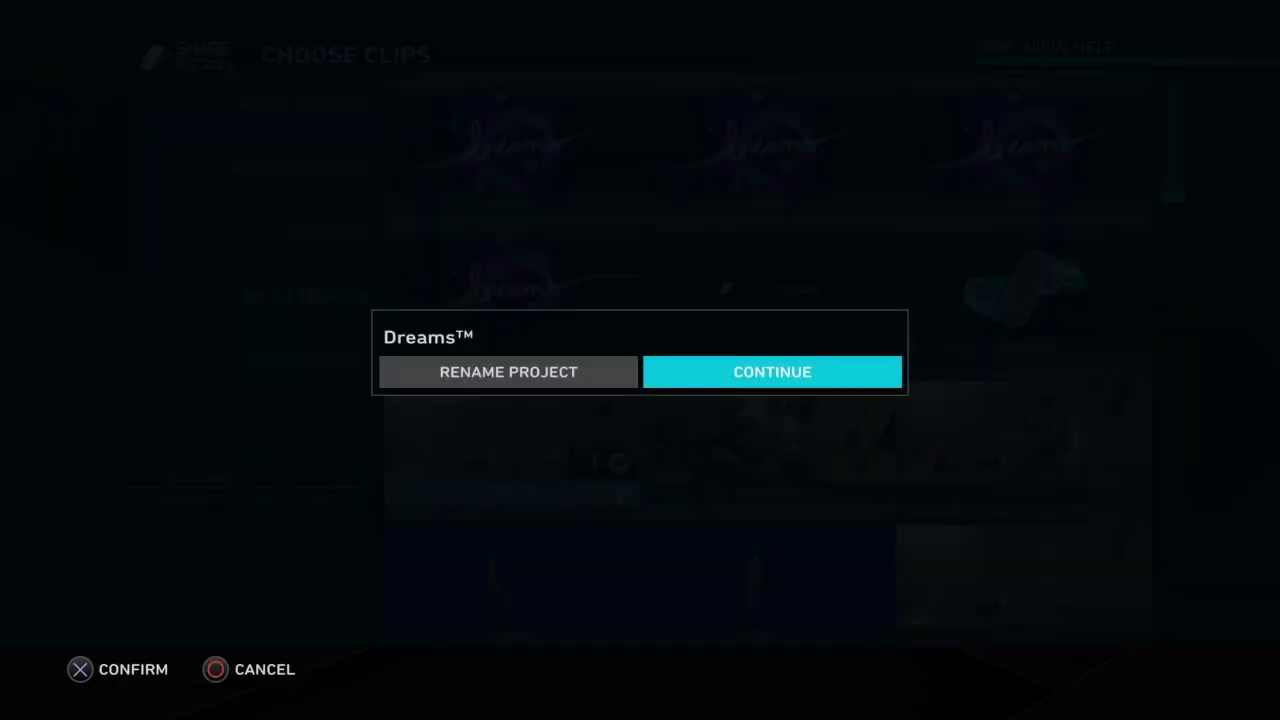
{"action": "key", "text": "Left"}
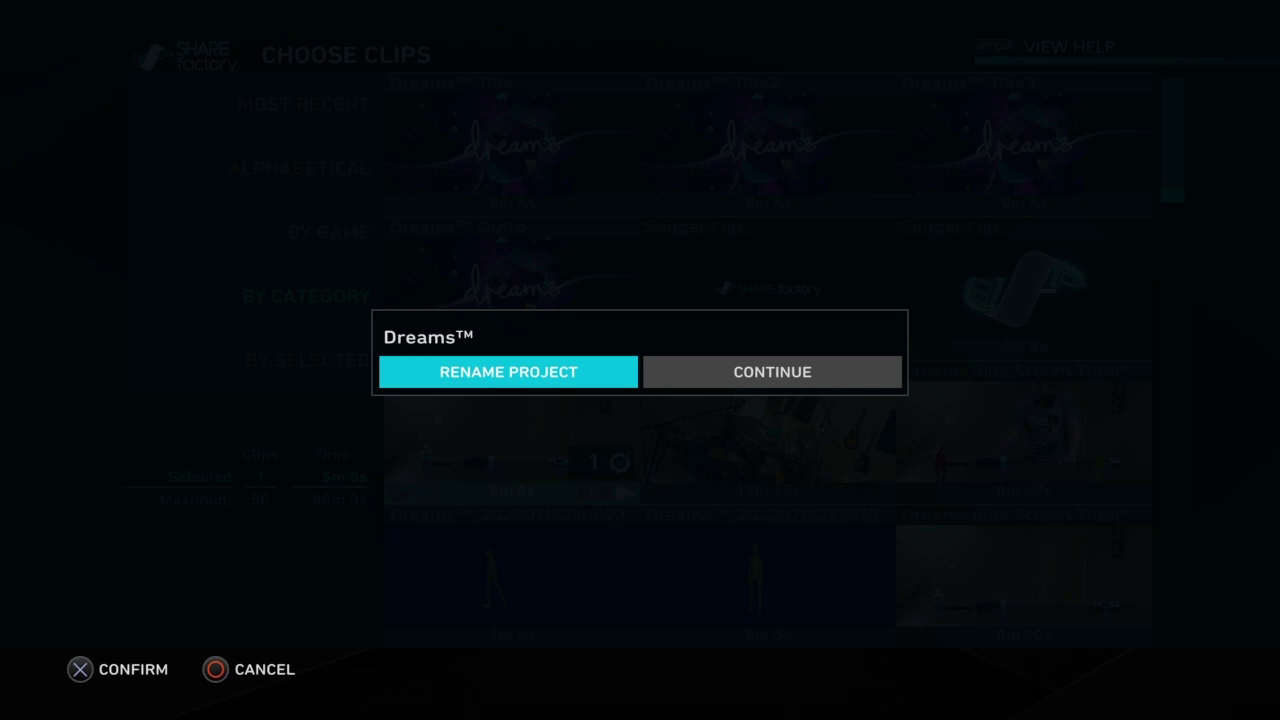
{"action": "key", "text": "Right"}
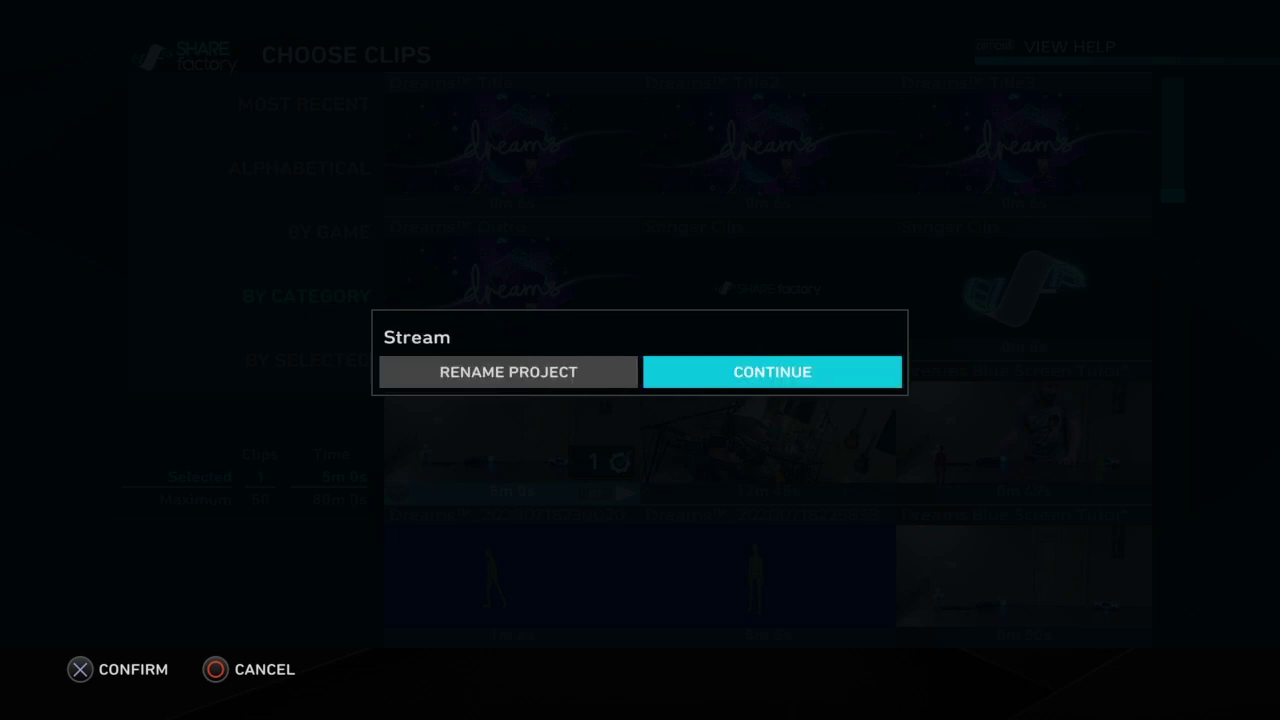
- Continue into the Stream project's timeline, preview the opening of the footage and return the playhead to the start
{"action": "key", "text": "Return"}
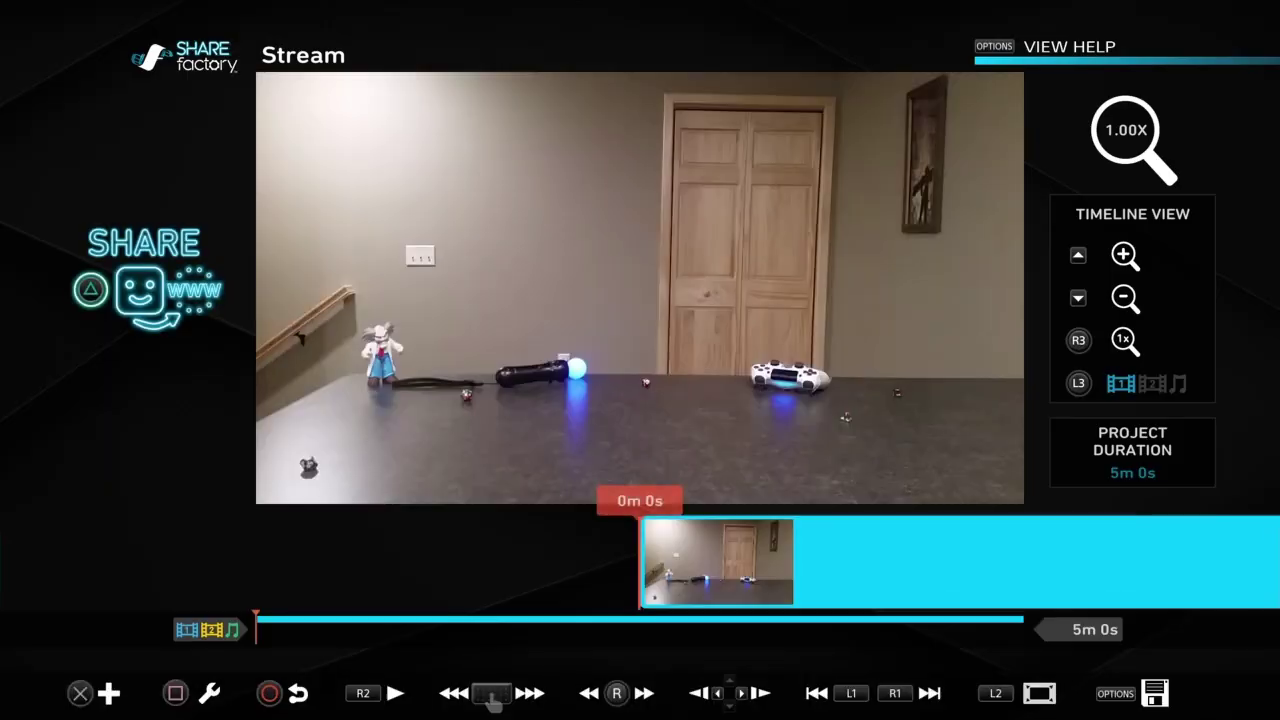
{"action": "key", "text": "Right"}
{"action": "key", "text": "Left"}
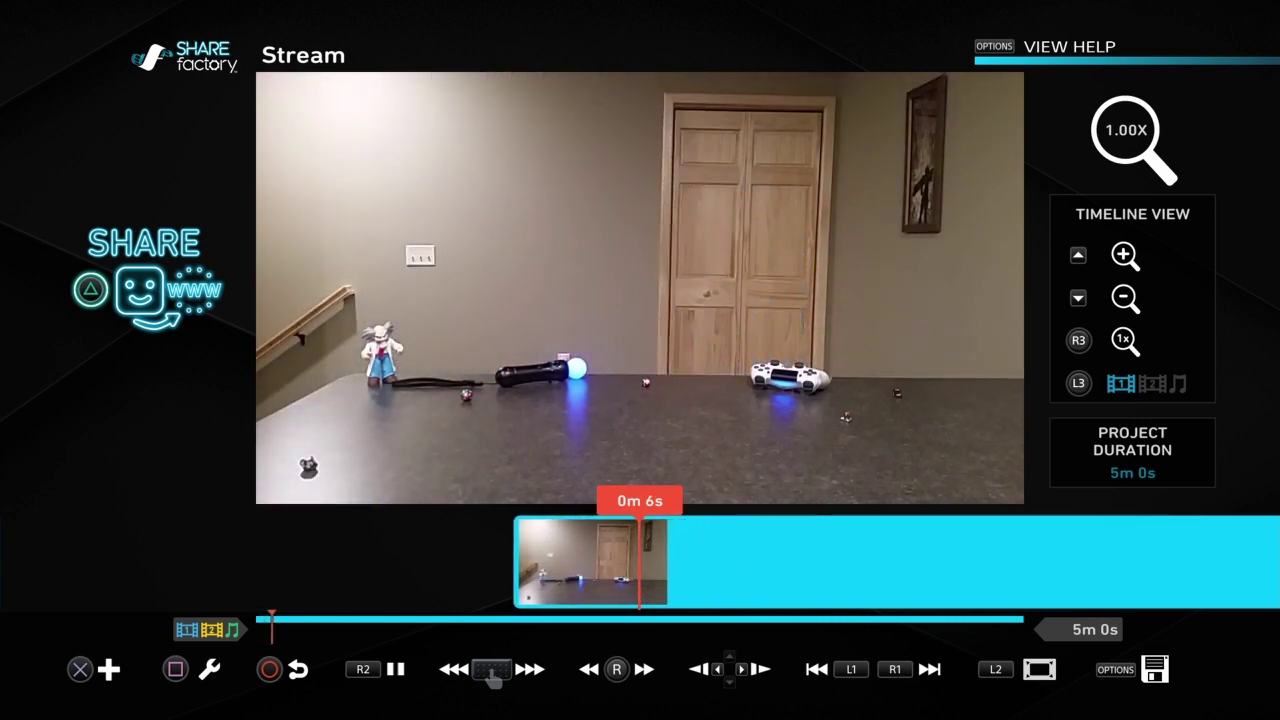
{"action": "key", "text": "Home"}
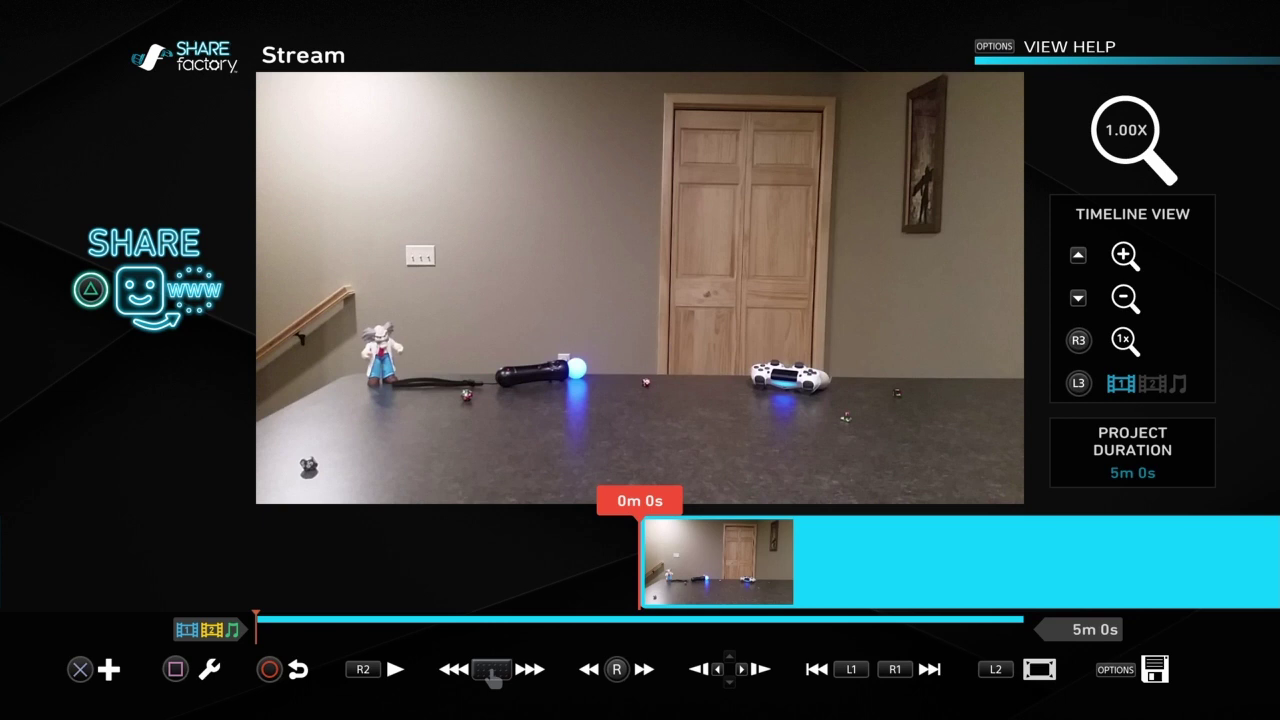
- Start adding a Track 2 clip at the beginning of the project, using an existing clip as its source
{"action": "key", "text": "Return"}
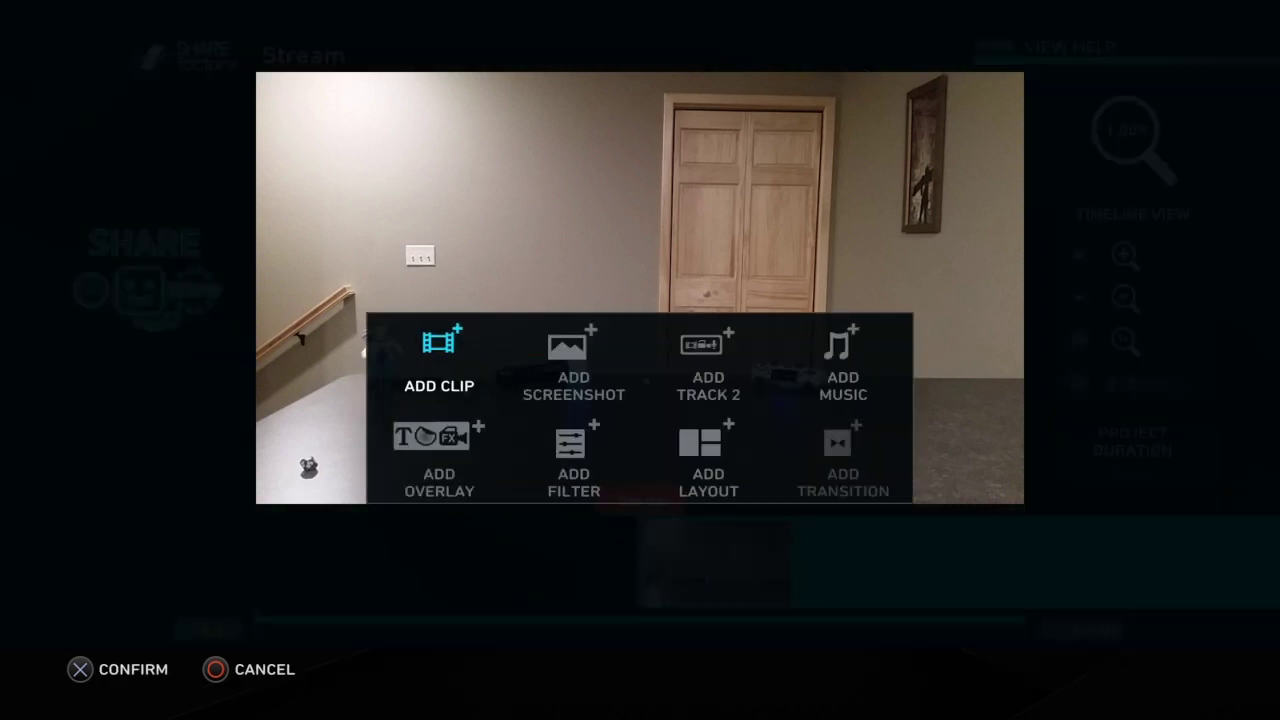
{"action": "key", "text": "Right"}
{"action": "key", "text": "Right"}
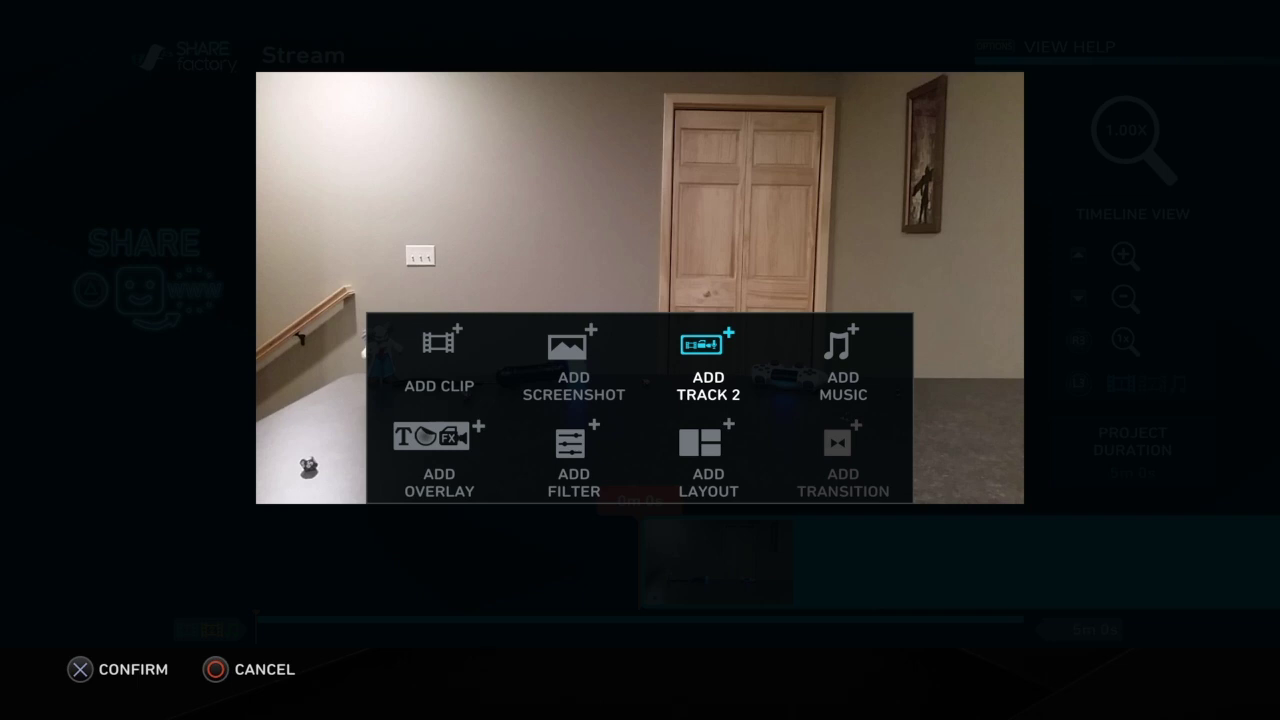
{"action": "key", "text": "Return"}
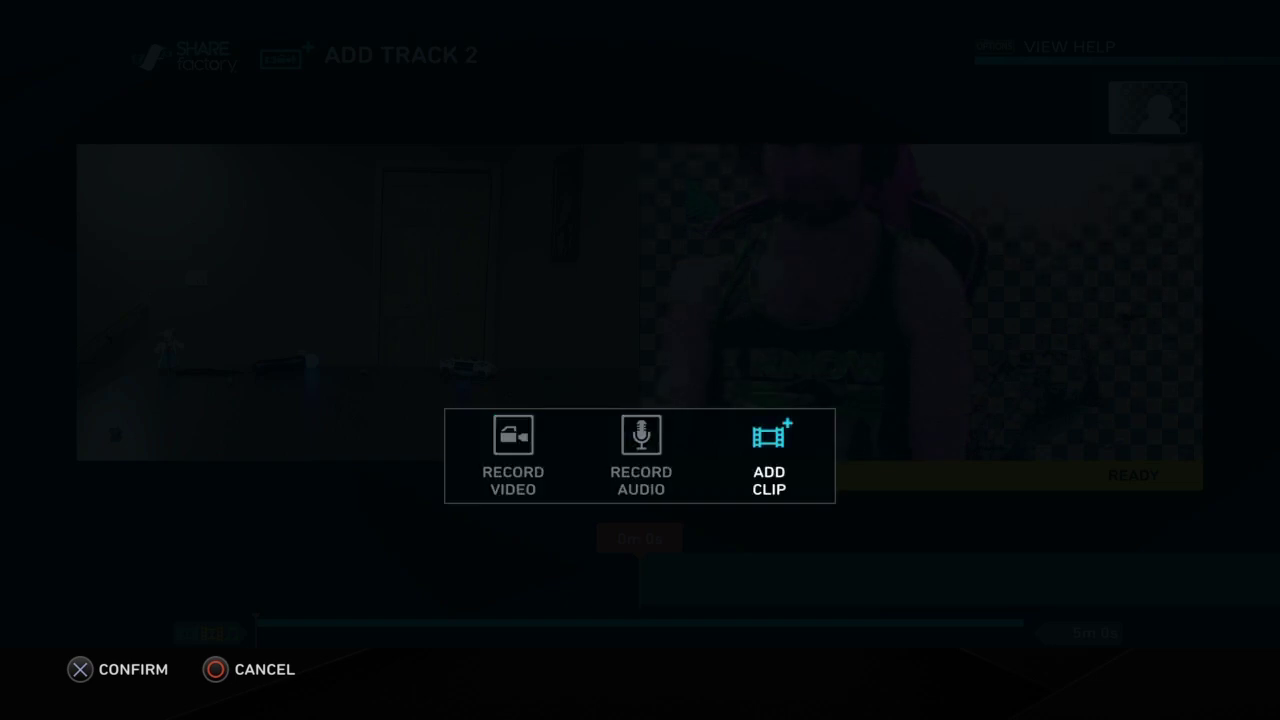
{"action": "key", "text": "Return"}
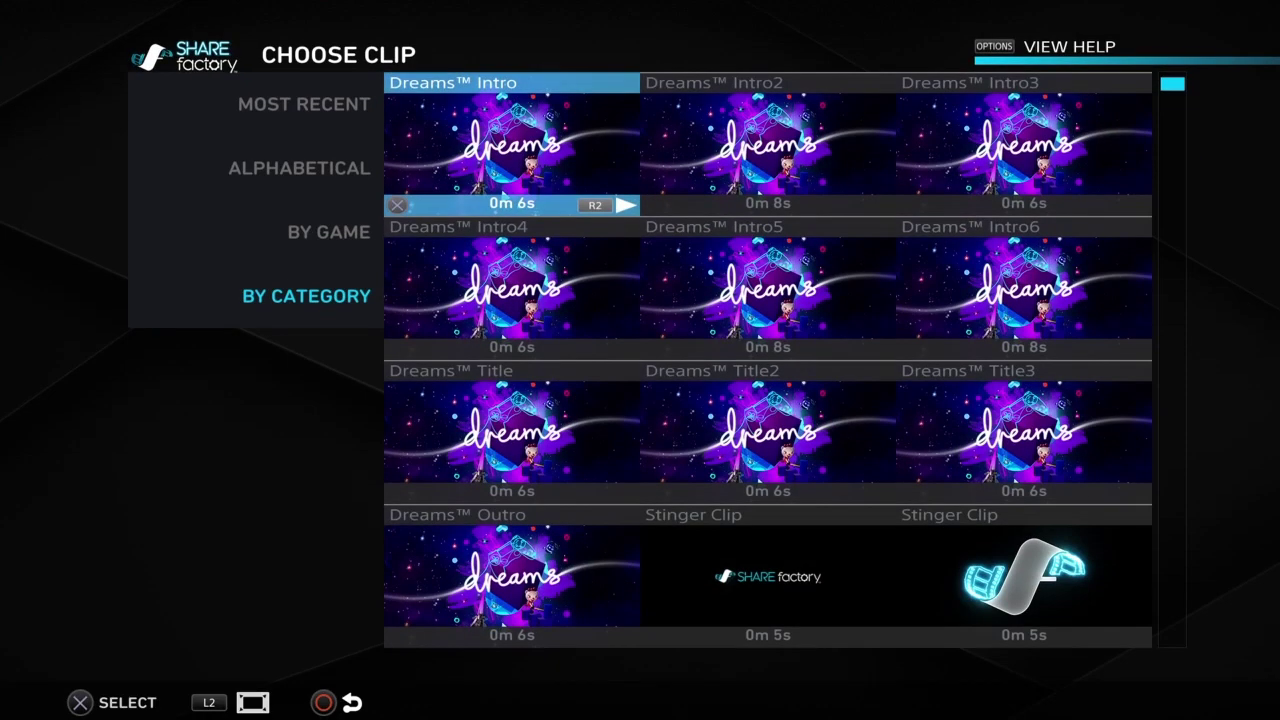
{"action": "key", "text": "Down"}
{"action": "key", "text": "Down"}
{"action": "key", "text": "Down"}
{"action": "key", "text": "Down"}
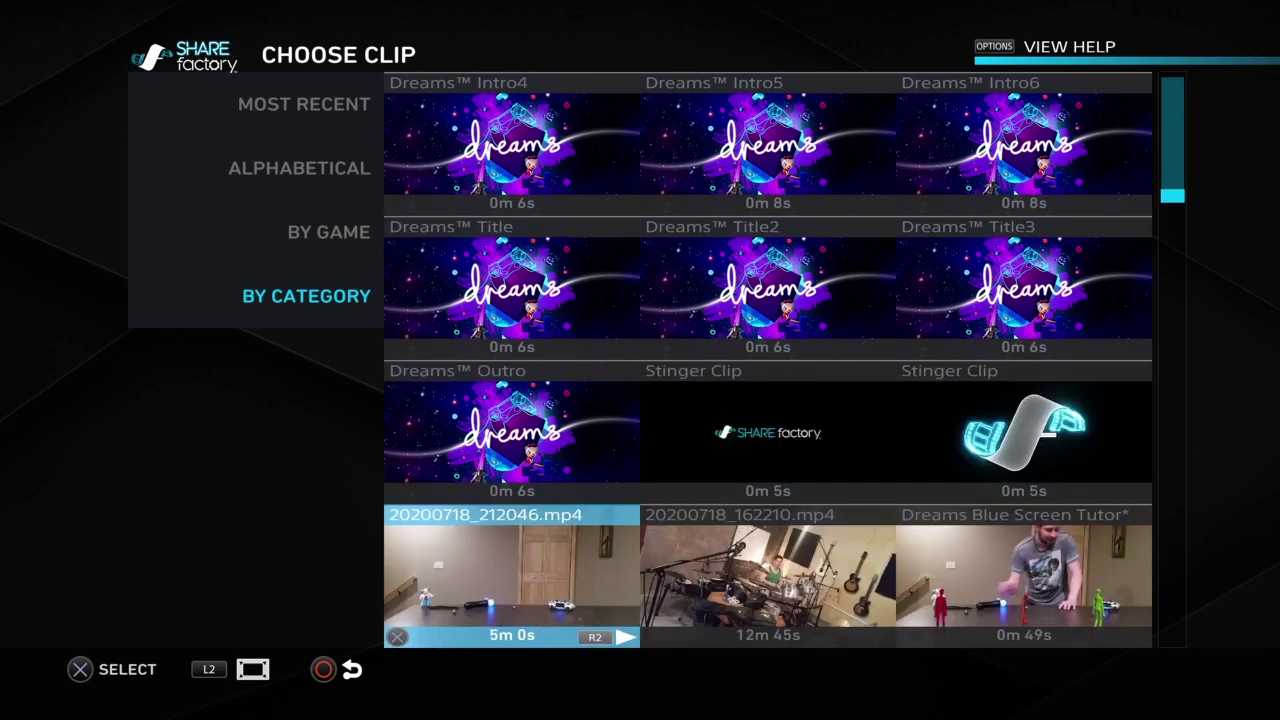
{"action": "key", "text": "Down"}
{"action": "key", "text": "Down"}
{"action": "key", "text": "Up"}
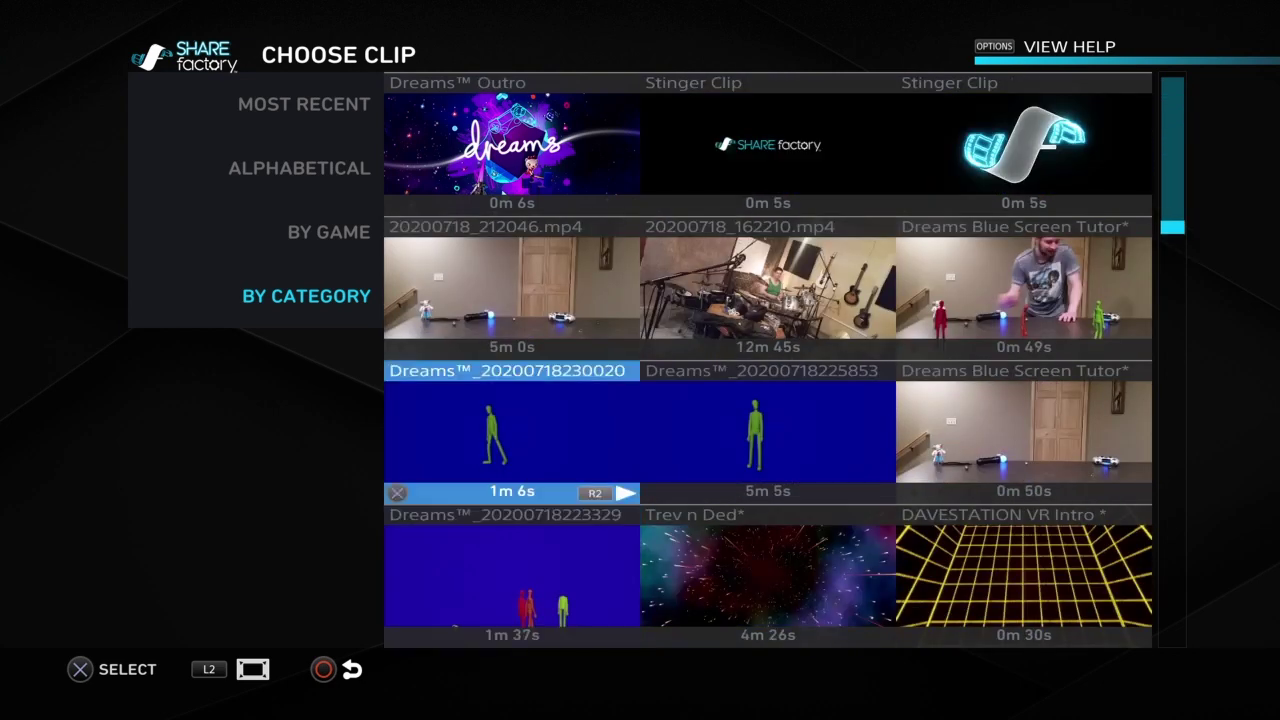
{"action": "key", "text": "Up"}
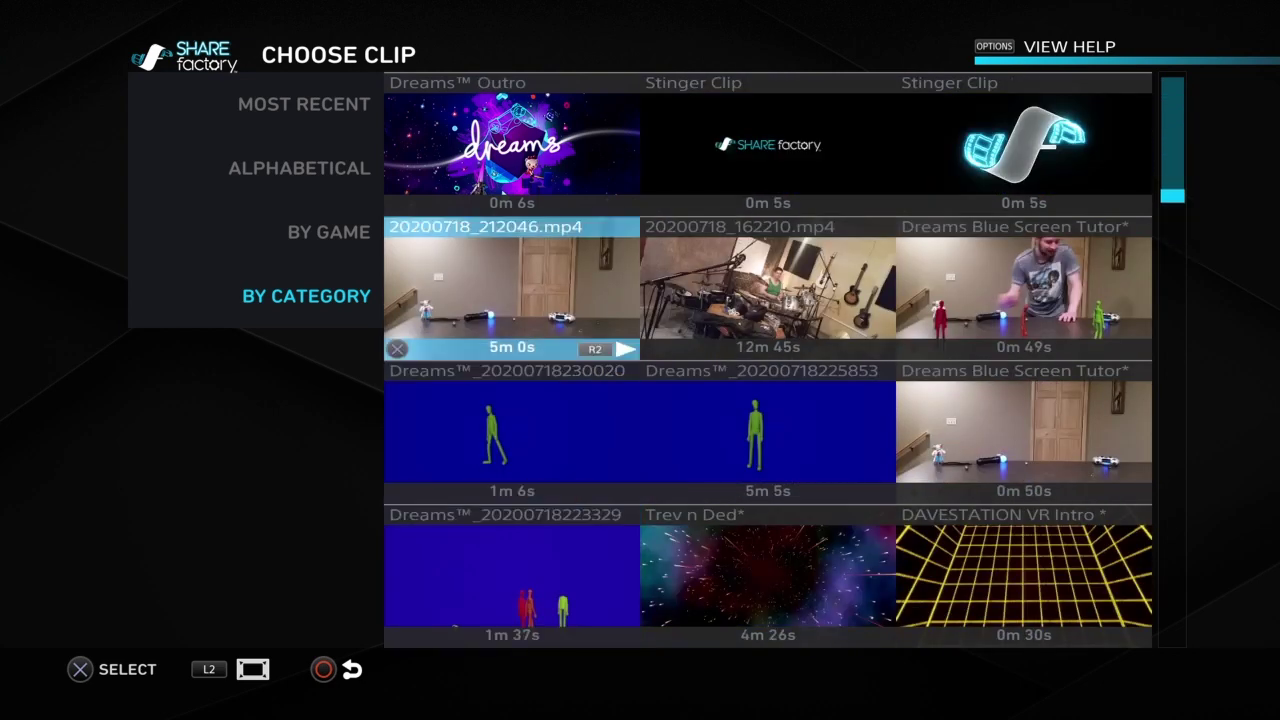
{"action": "key", "text": "Down"}
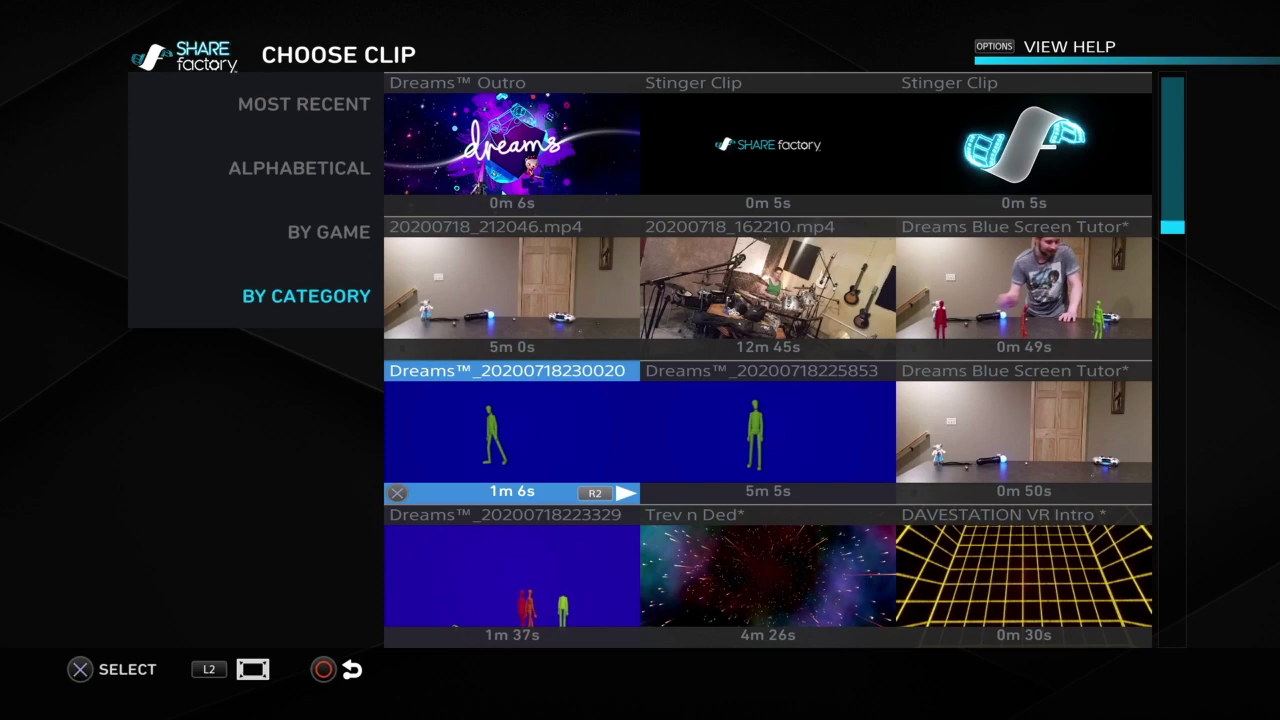
{"action": "key", "text": "Return"}
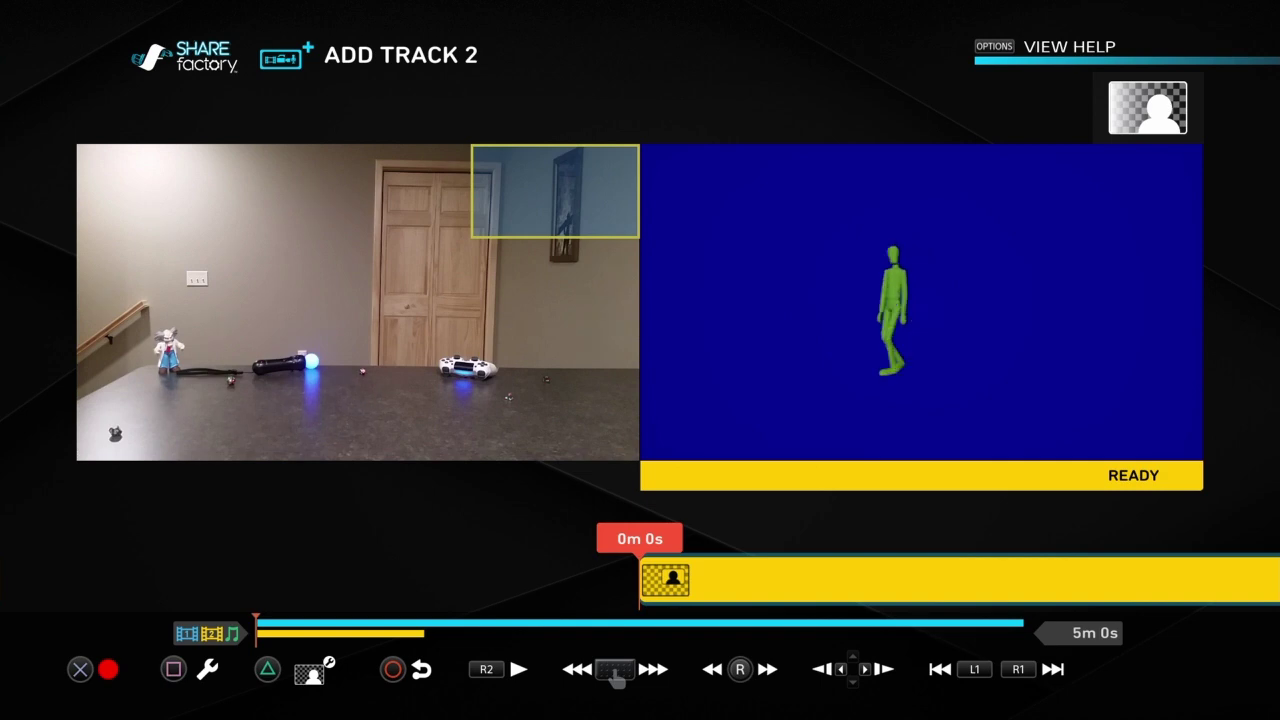
- Move the playhead to 0m 1s and set the puppet clip's PIP layout to Full Screen
{"action": "key", "text": "Right"}
{"action": "key", "text": "Left"}
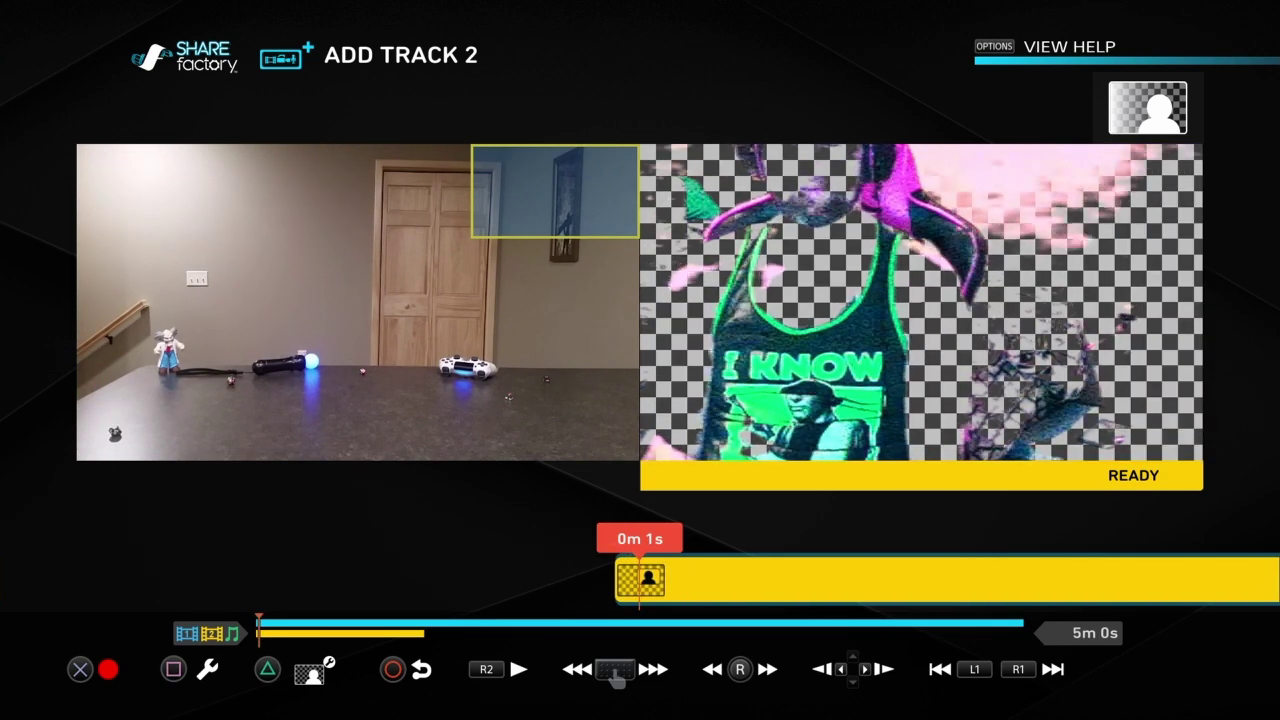
{"action": "key", "text": "square"}
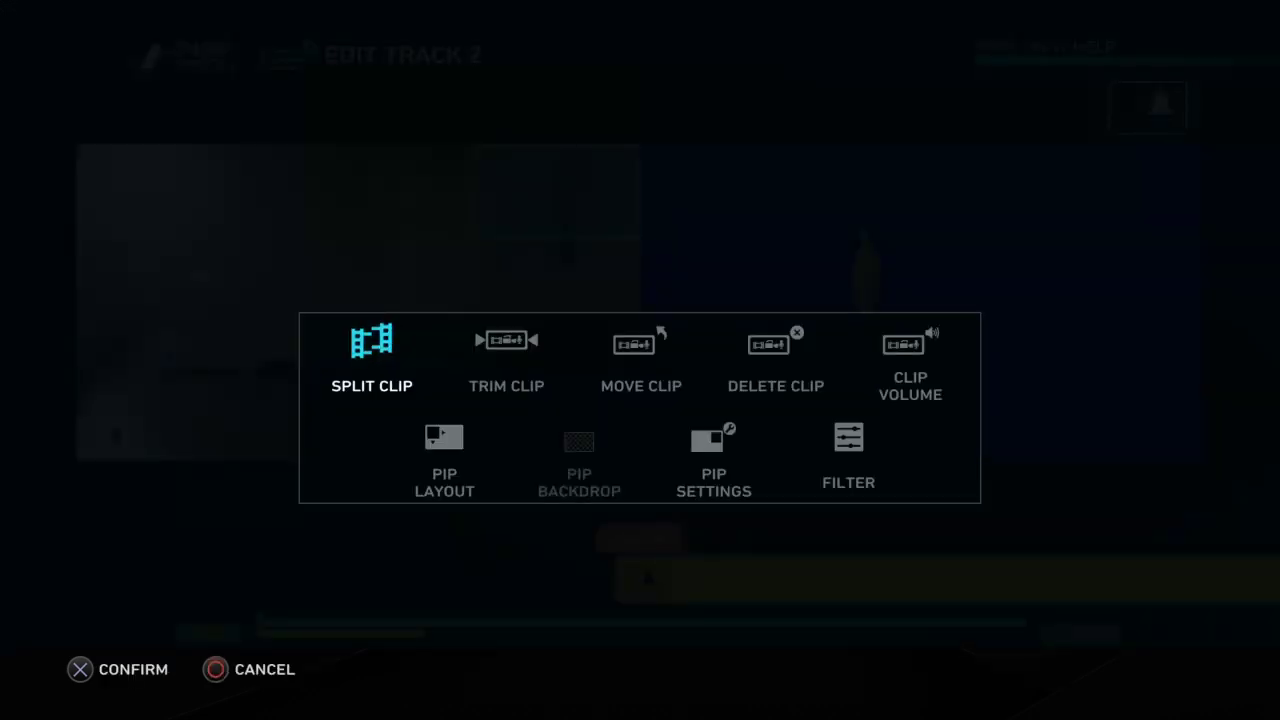
{"action": "key", "text": "Down"}
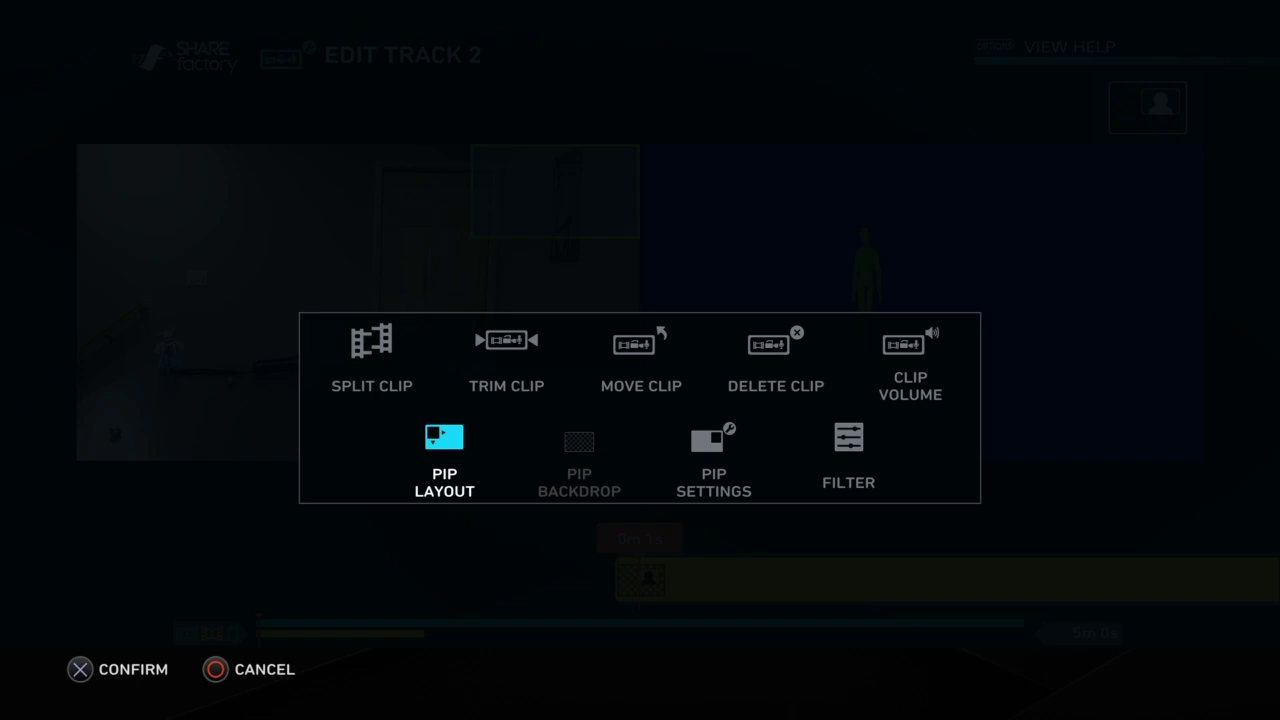
{"action": "key", "text": "Return"}
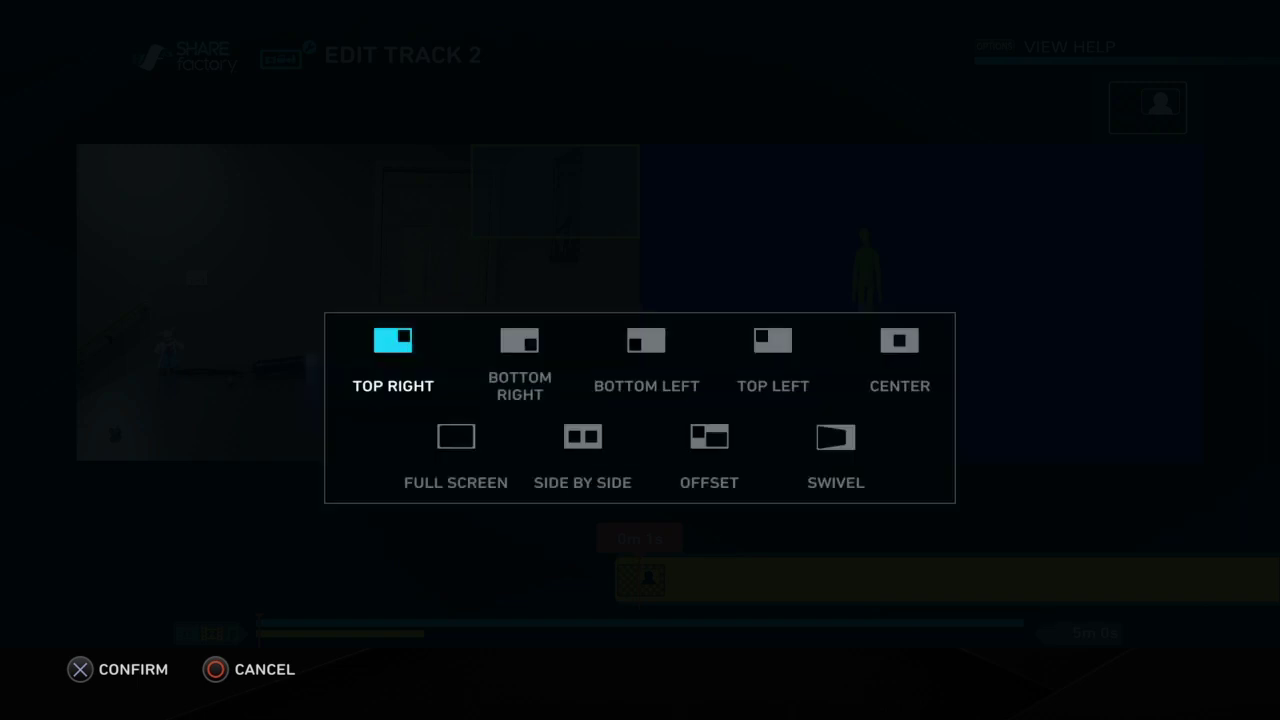
{"action": "key", "text": "Down"}
{"action": "key", "text": "Right"}
{"action": "key", "text": "Left"}
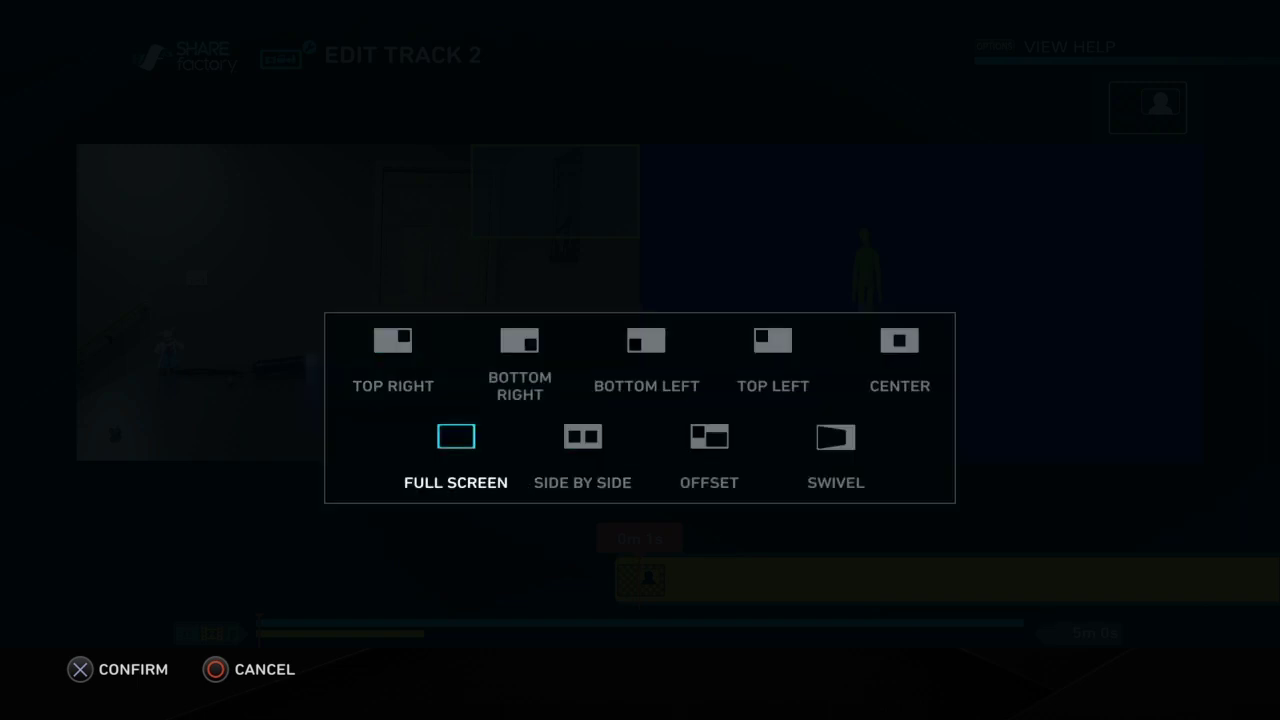
{"action": "key", "text": "Return"}
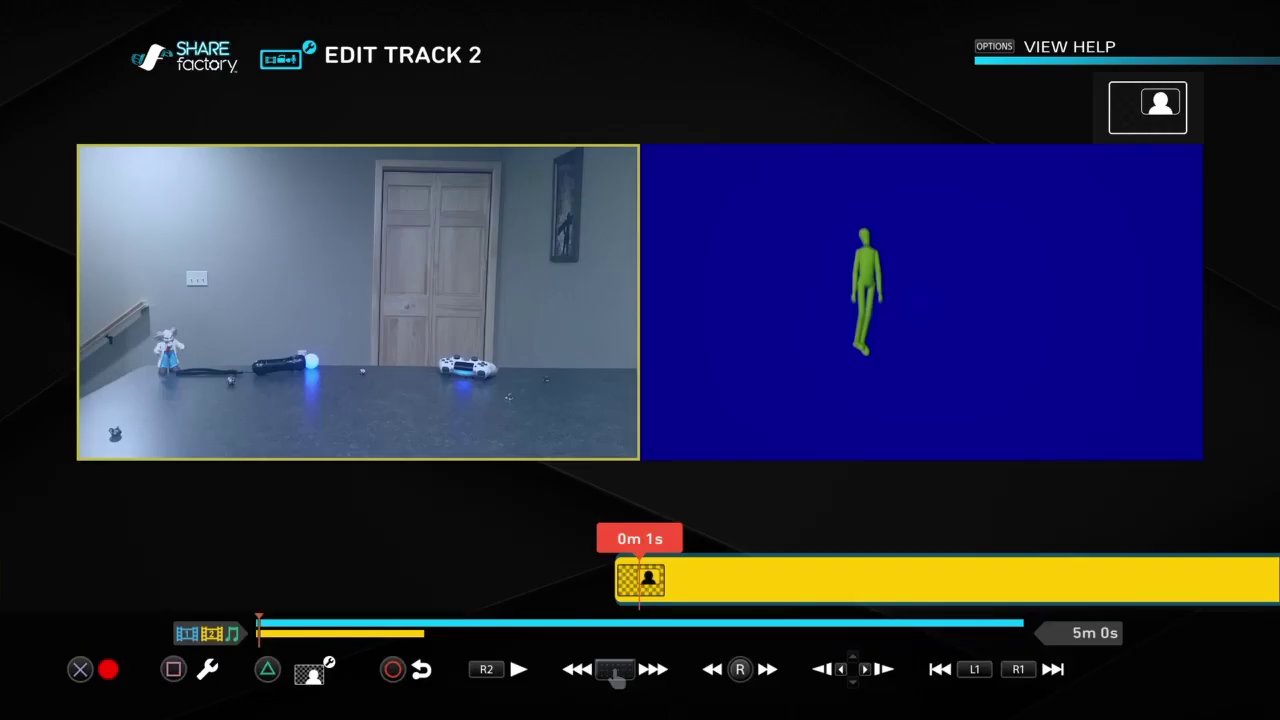
- Set the Track 2 puppet clip's display mode to Green Screen and return to the main project timeline
{"action": "key", "text": "t"}
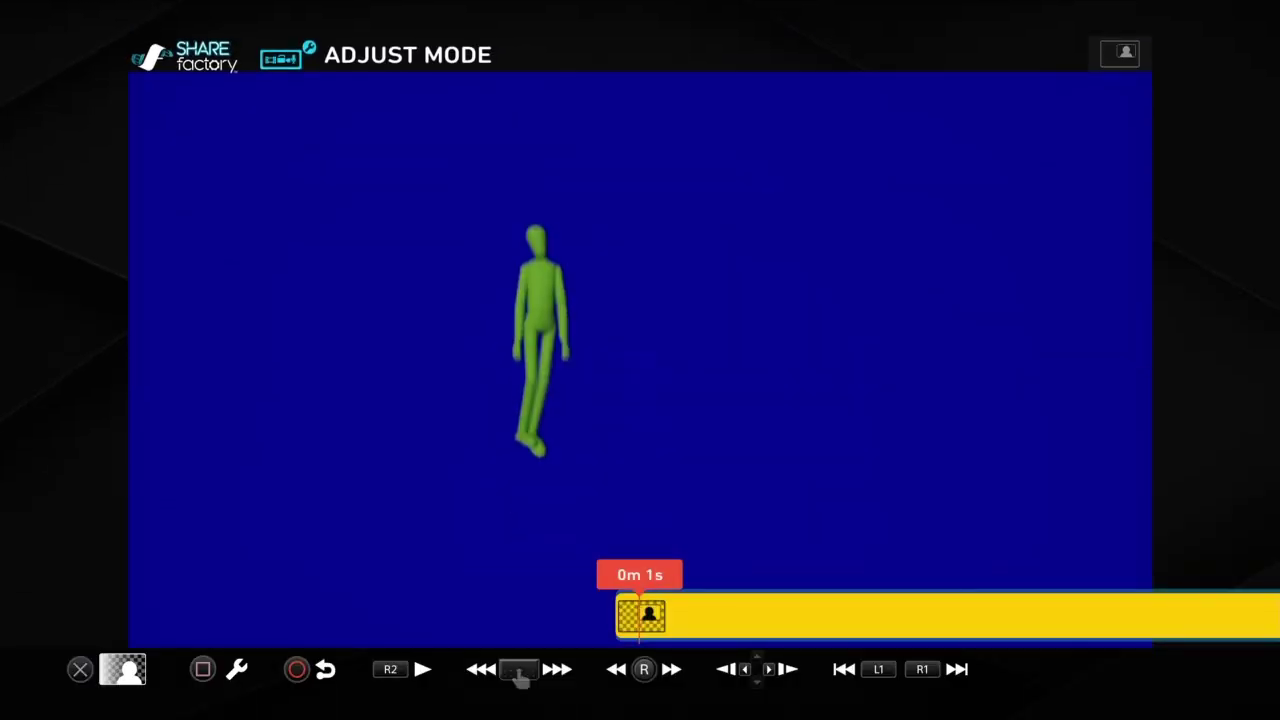
{"action": "key", "text": "Return"}
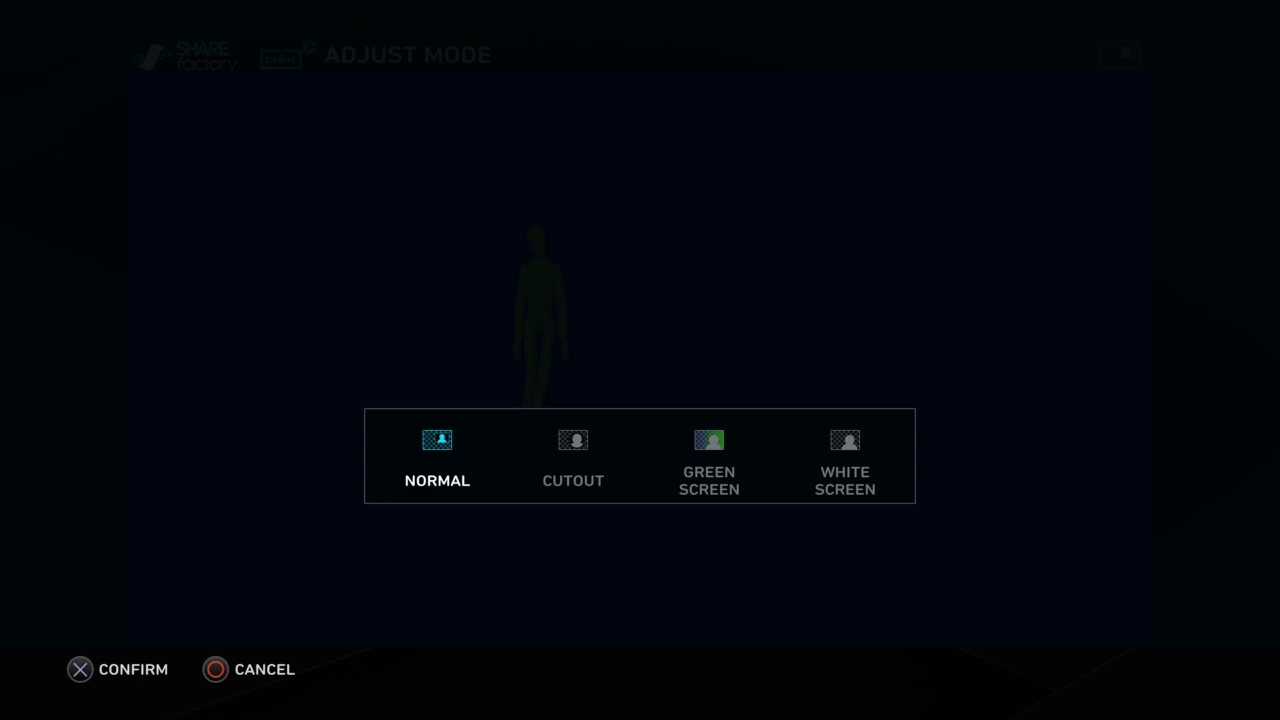
{"action": "key", "text": "Right"}
{"action": "key", "text": "Right"}
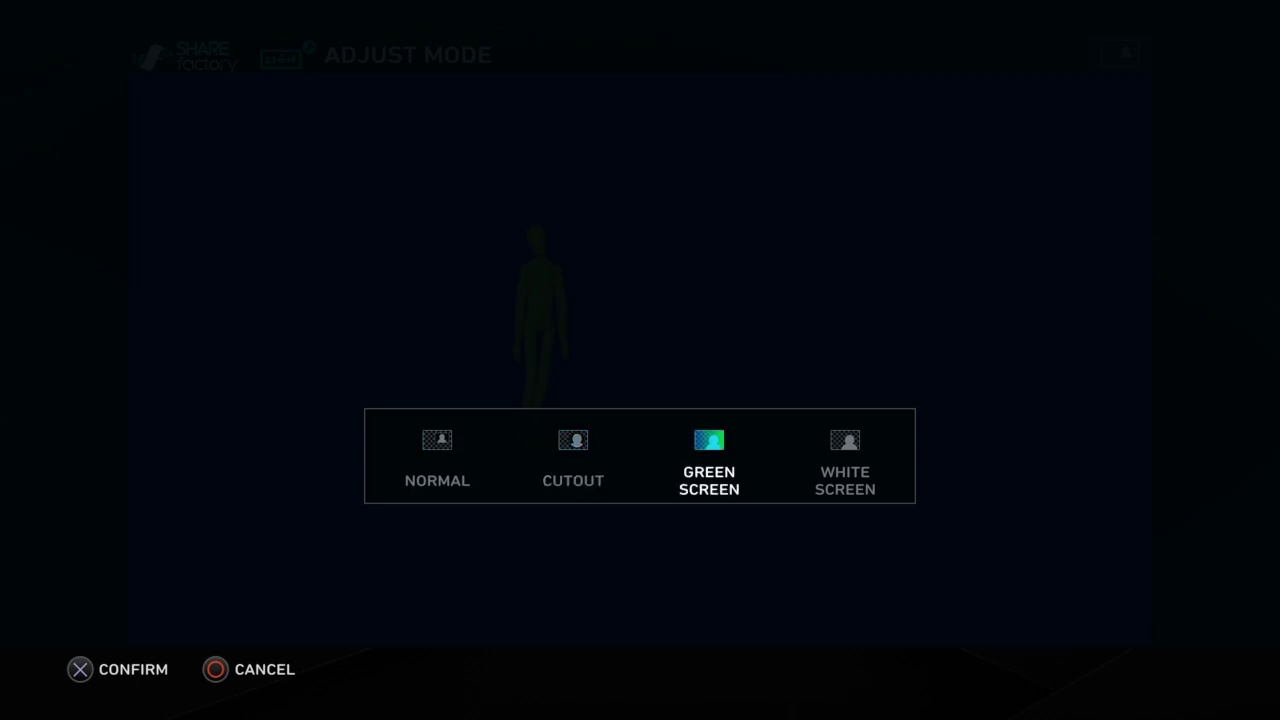
{"action": "key", "text": "Return"}
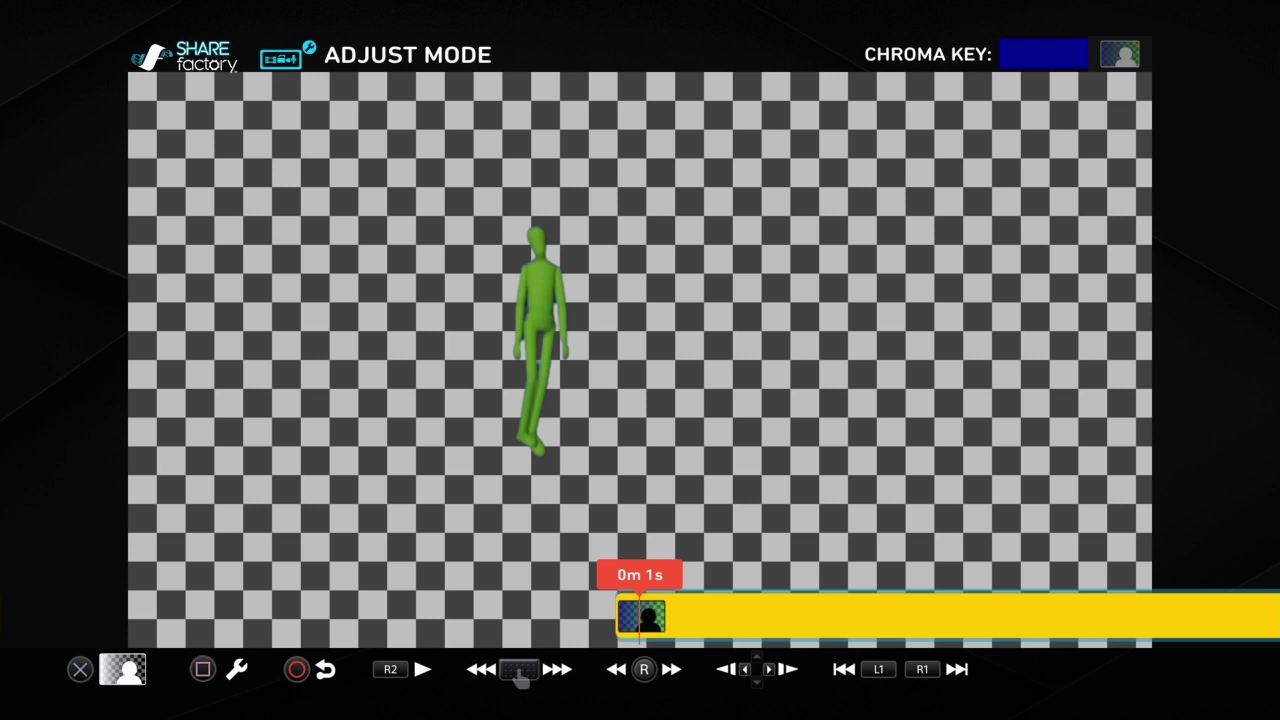
{"action": "key", "text": "Escape"}
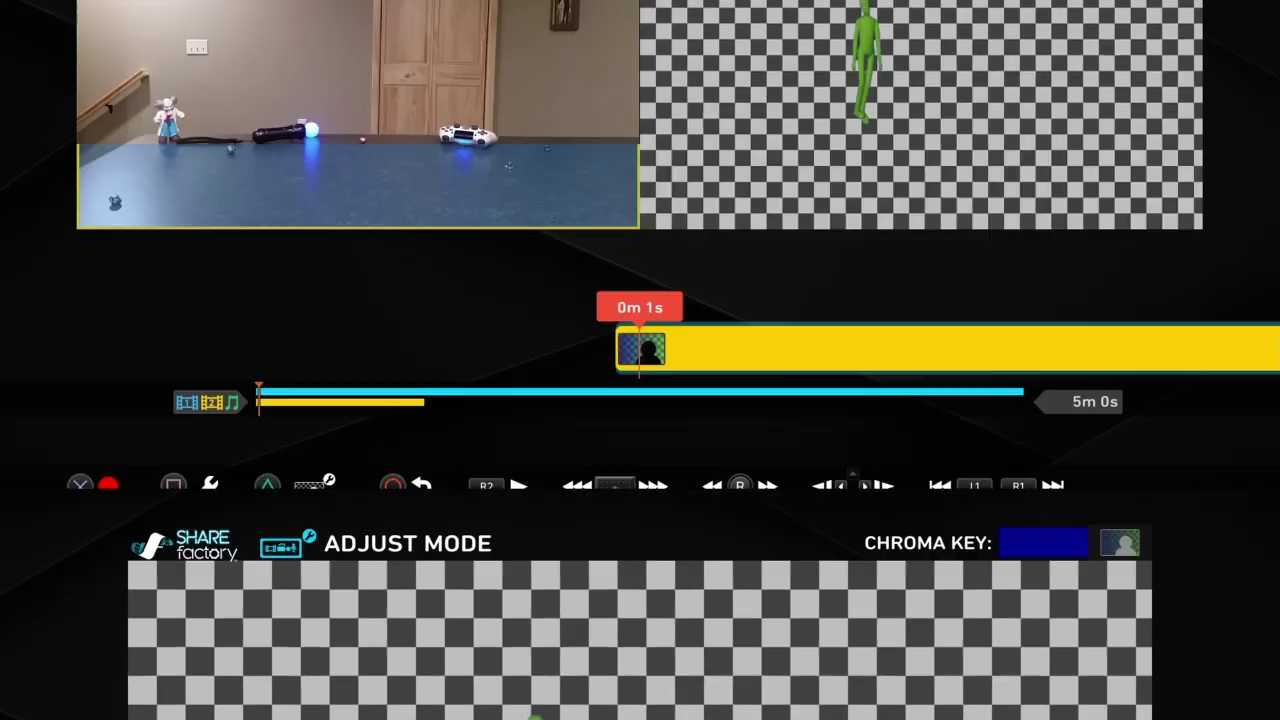
{"action": "key", "text": "Escape"}
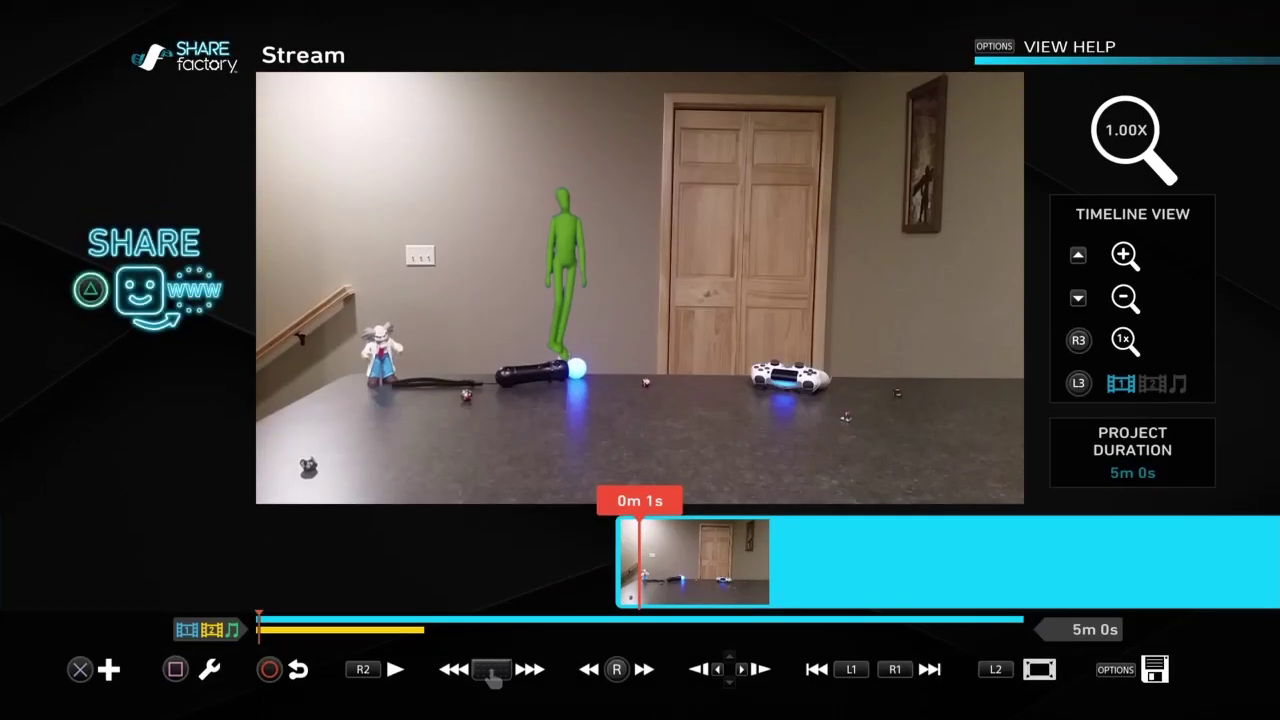
- Play the composite from the start of the project and pause at about 0m 12s to check the puppet's keying
{"action": "key", "text": "Left"}
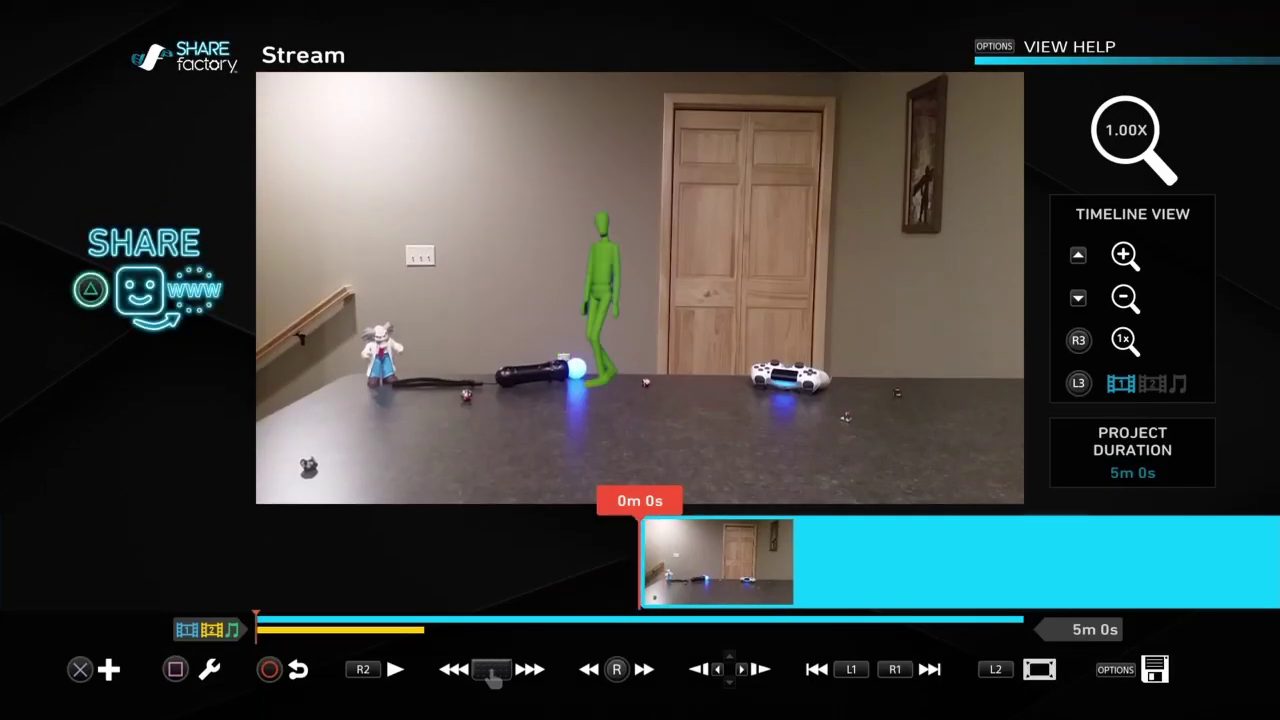
{"action": "key", "text": "space"}
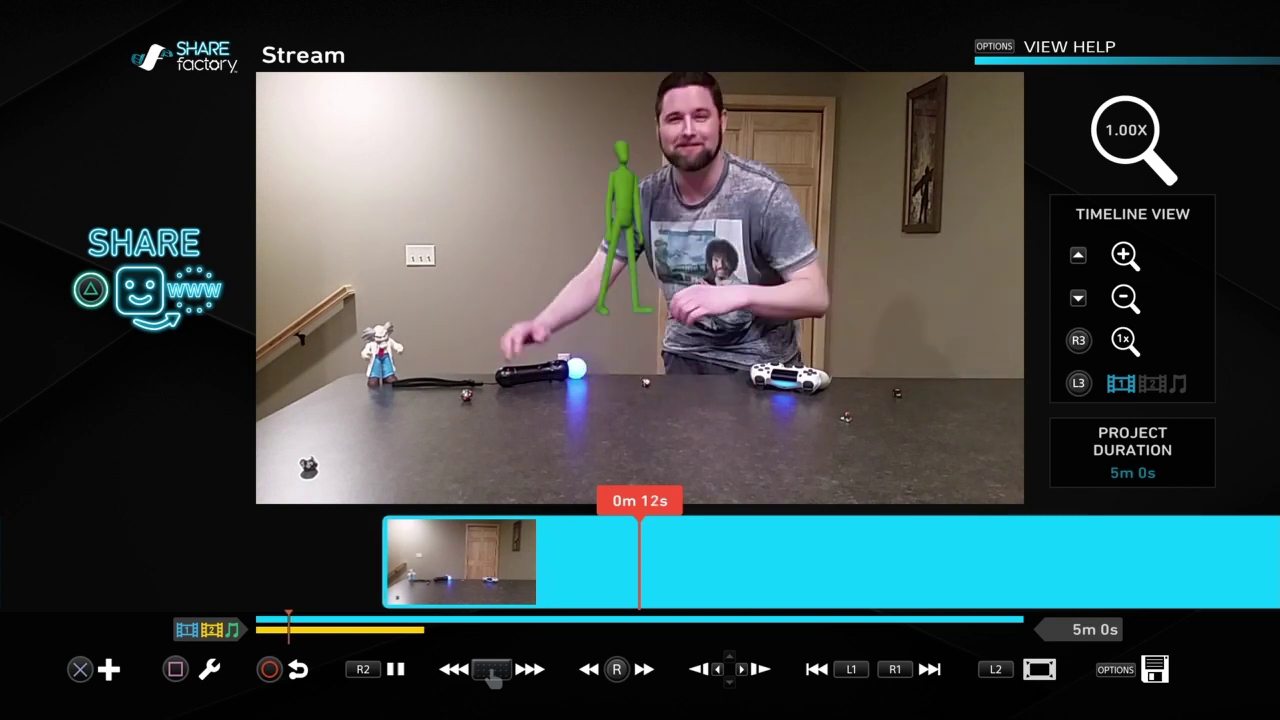
{"action": "key", "text": "space"}
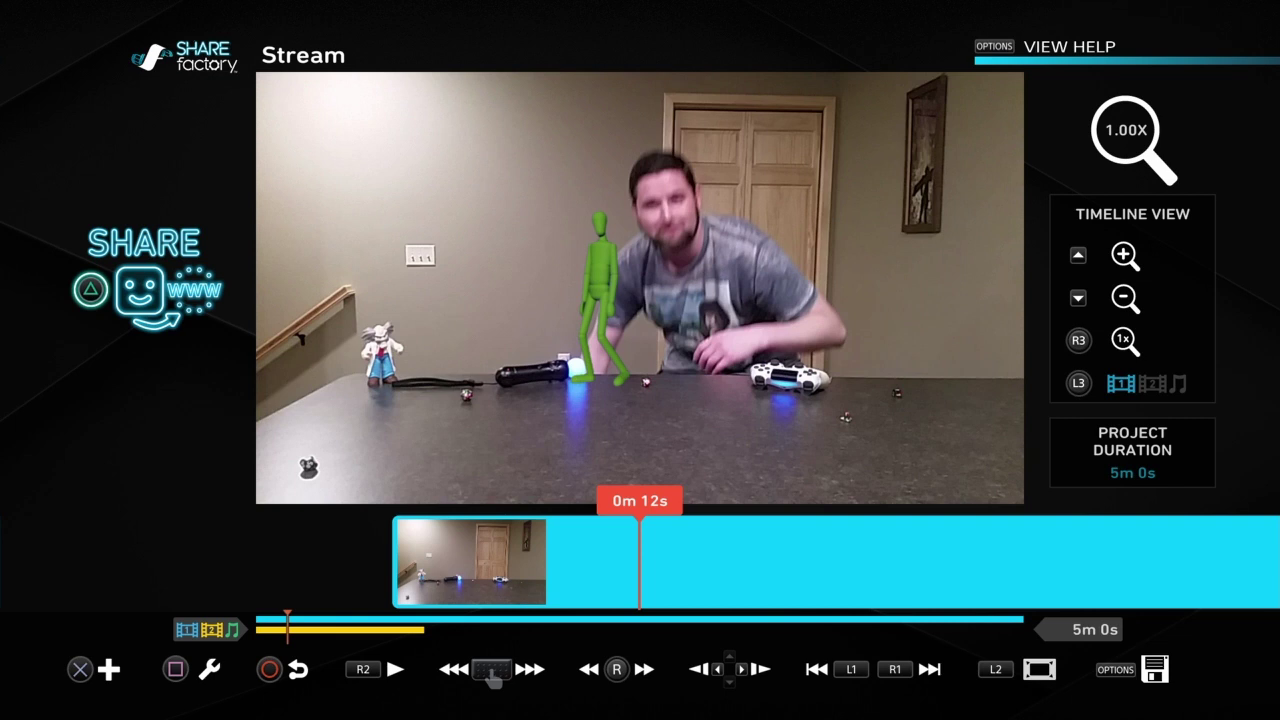
- Open Track 2 for editing at 0m 12s
{"action": "key", "text": "square"}
{"action": "key", "text": "Down"}
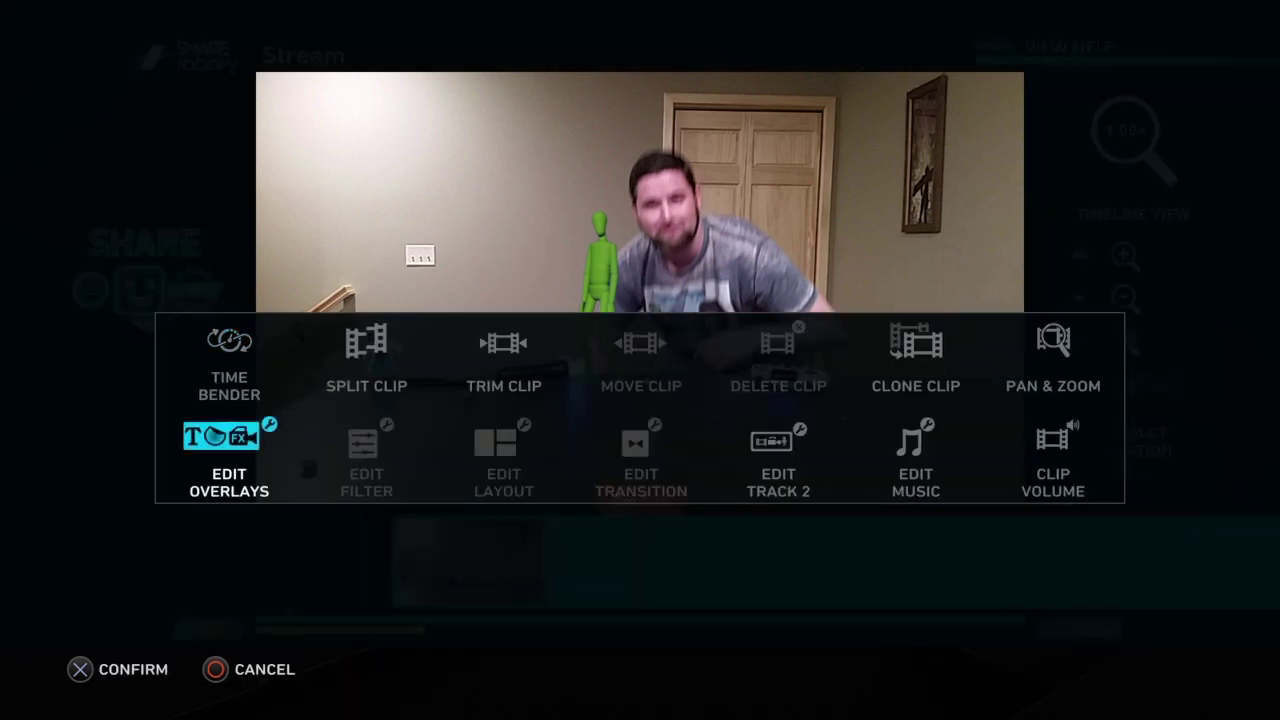
{"action": "key", "text": "Left"}
{"action": "key", "text": "Left"}
{"action": "key", "text": "Left"}
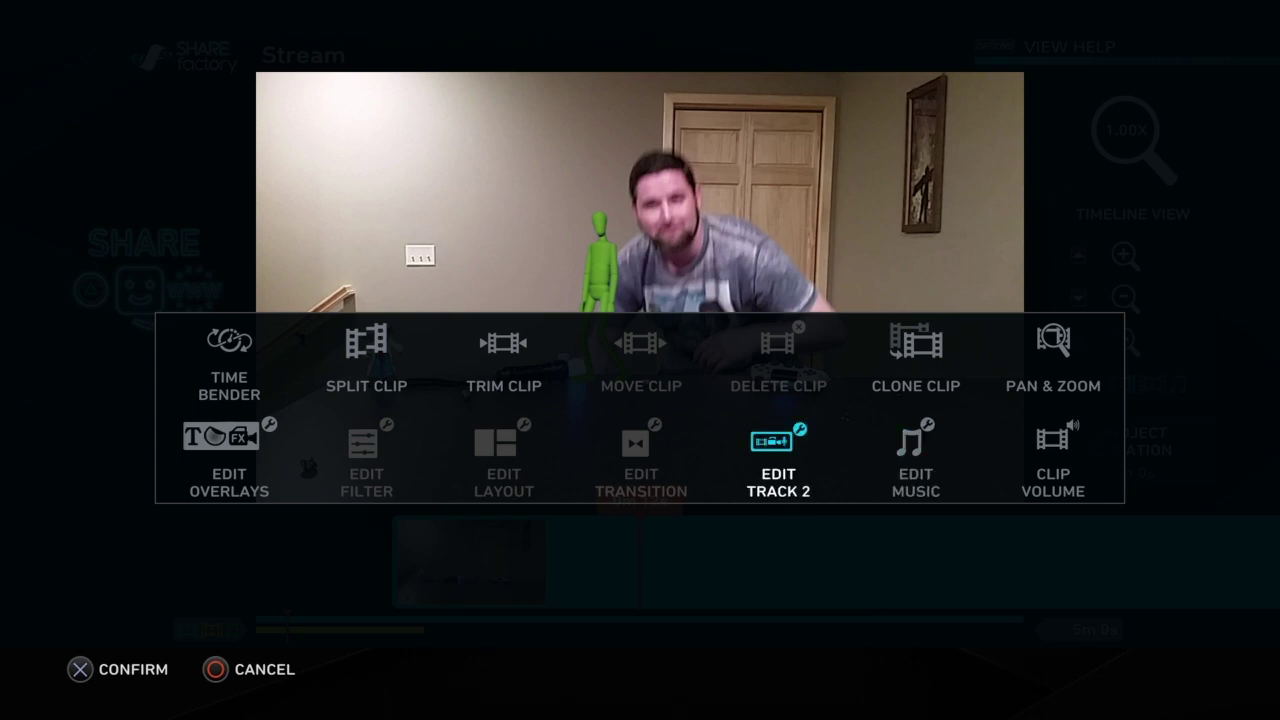
{"action": "key", "text": "Return"}
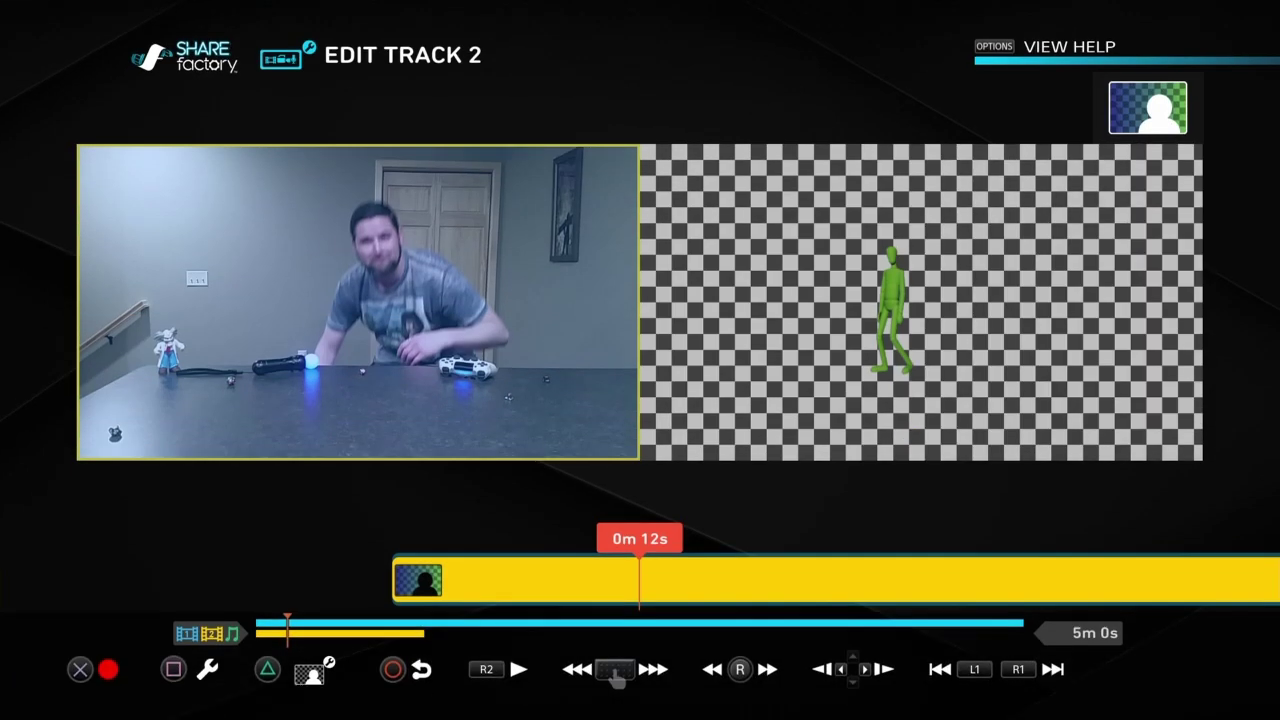
- Open the chroma key settings of the Track 2 puppet clip in Adjust Mode, showing its Tolerance and Feathering
{"action": "key", "text": "triangle"}
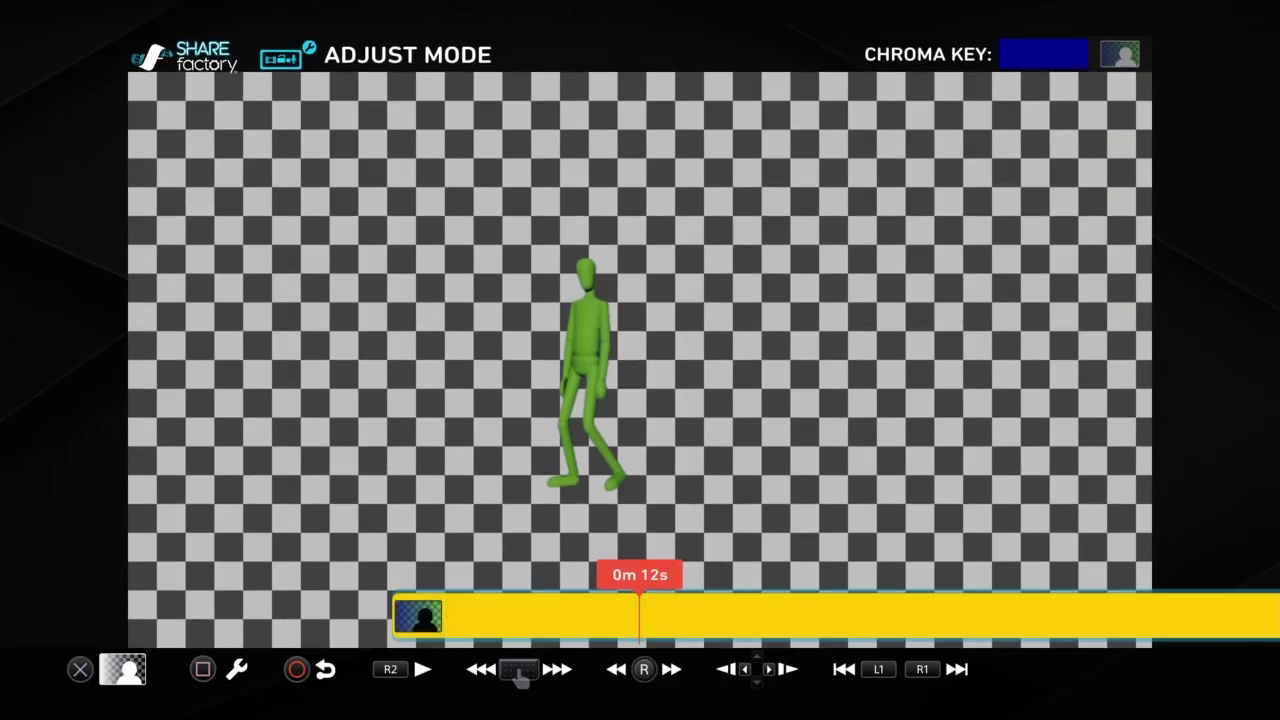
{"action": "key", "text": "square"}
{"action": "key", "text": "circle"}
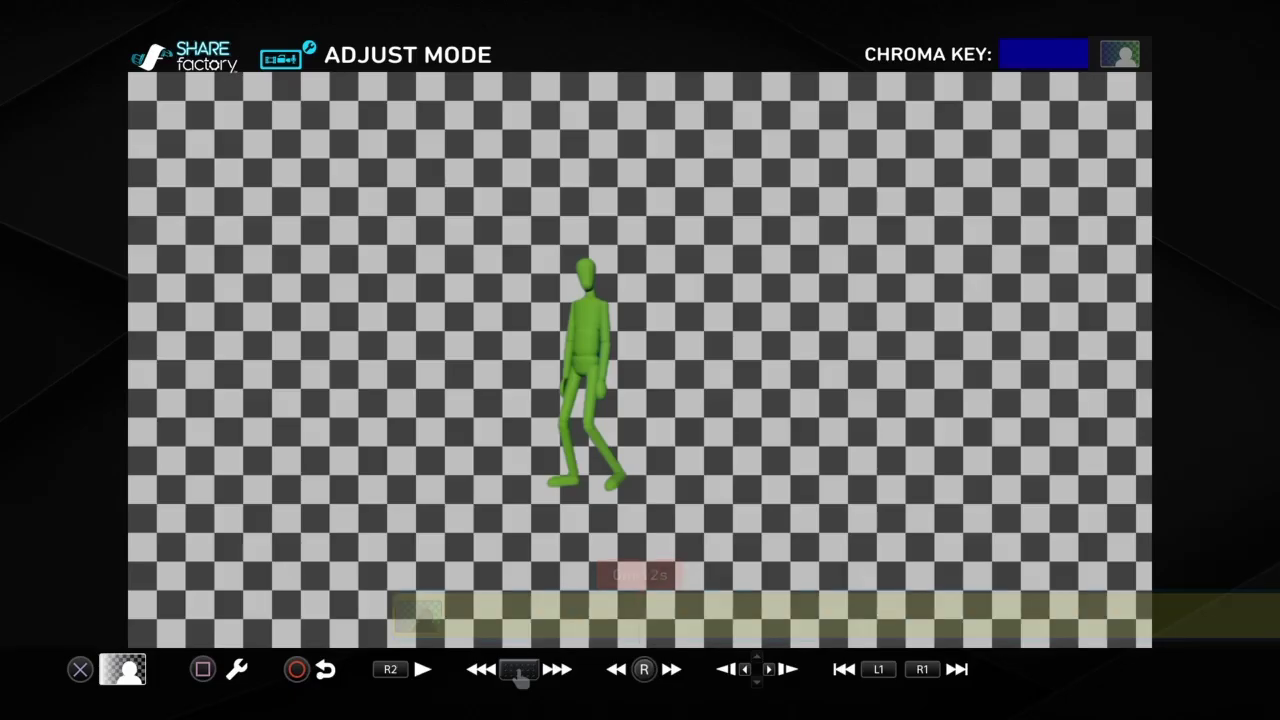
{"action": "key", "text": "square"}
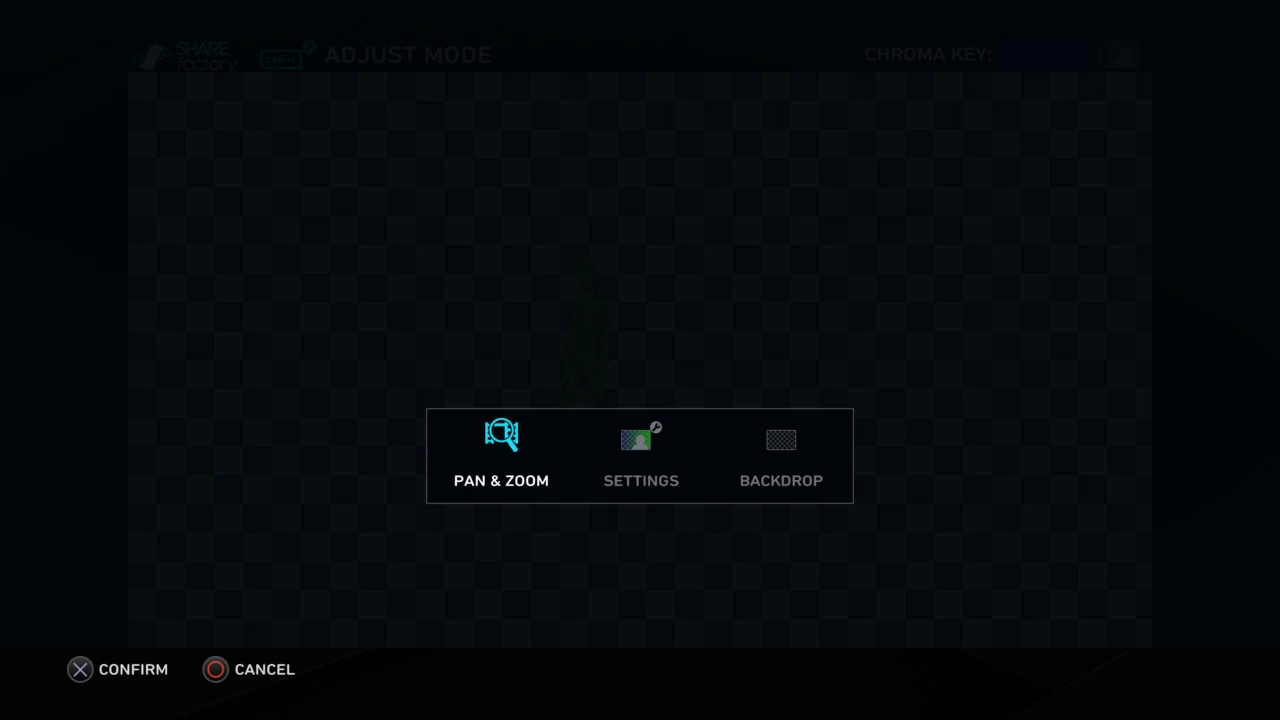
{"action": "key", "text": "Right"}
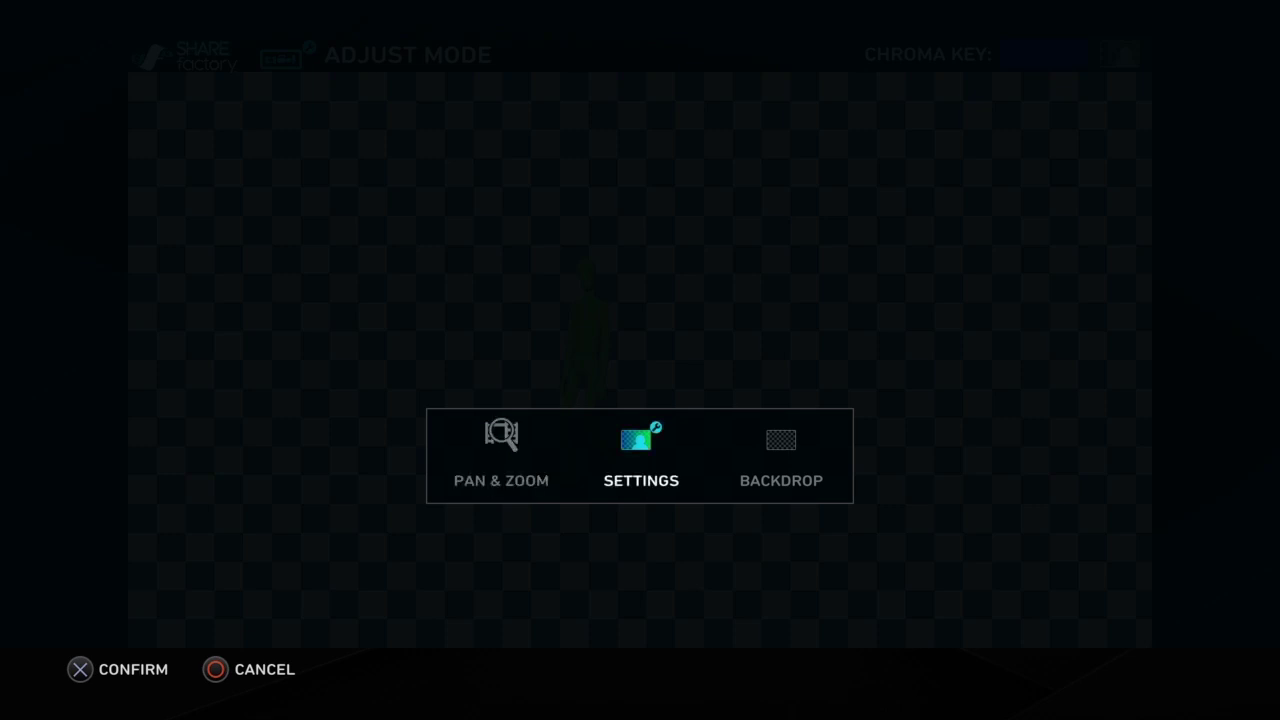
{"action": "key", "text": "Return"}
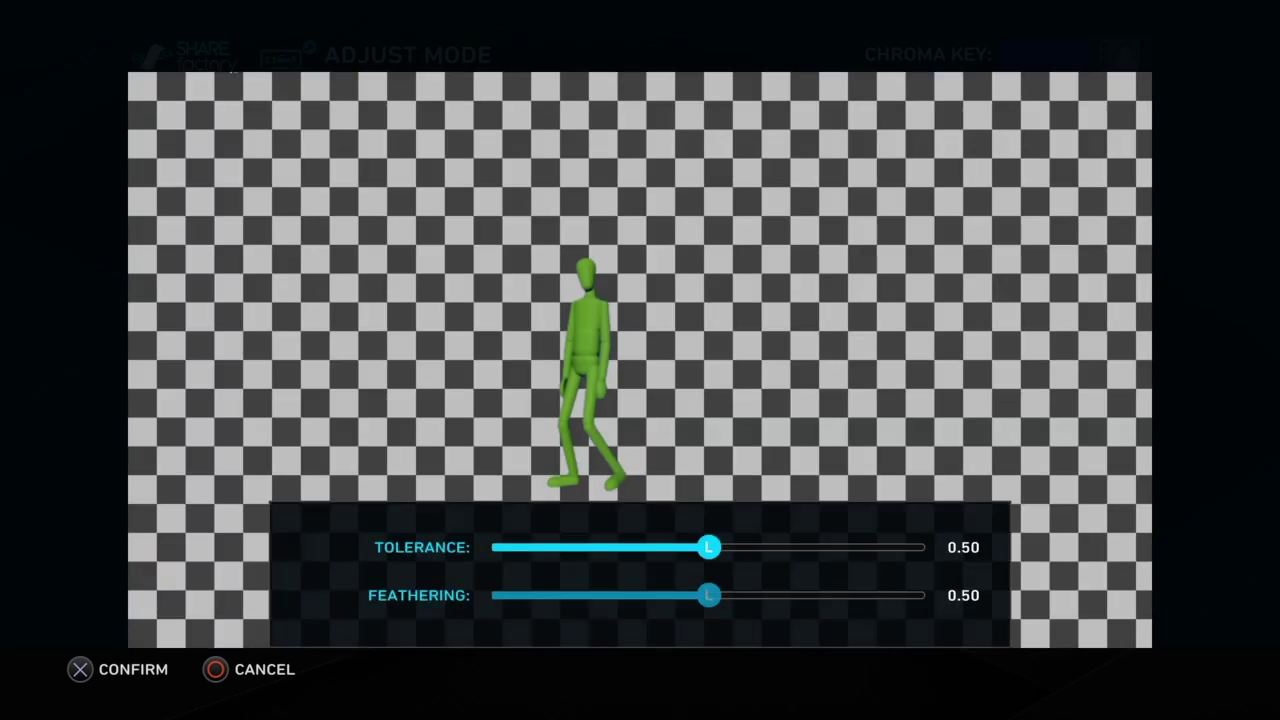
- Test the puppet clip's chroma key Tolerance at settings ranging from 0.62 down to 0.01
{"action": "key", "text": "Down"}
{"action": "key", "text": "Up"}
{"action": "key", "text": "Down"}
{"action": "key", "text": "Up"}
{"action": "key", "text": "Right"}
{"action": "key", "text": "Left"}
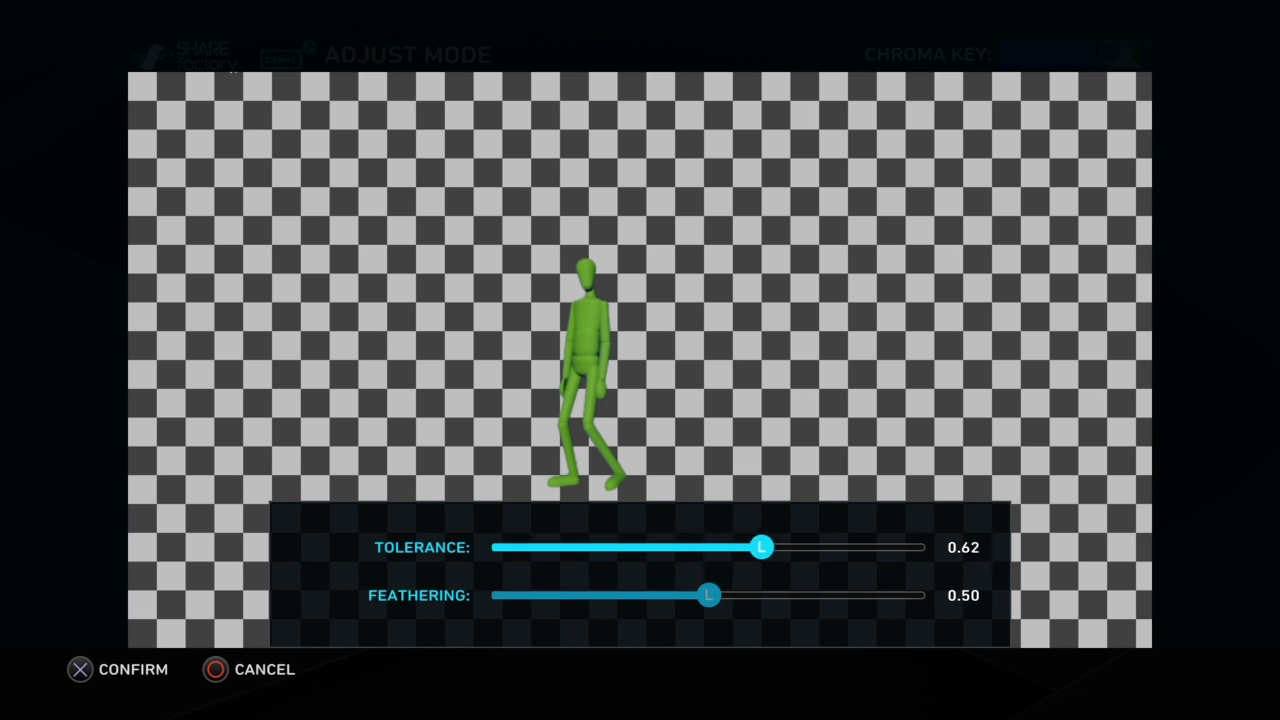
{"action": "key", "text": "Left"}
{"action": "key", "text": "Right"}
{"action": "key", "text": "Left"}
{"action": "key", "text": "Left"}
{"action": "key", "text": "Right"}
{"action": "key", "text": "Left"}
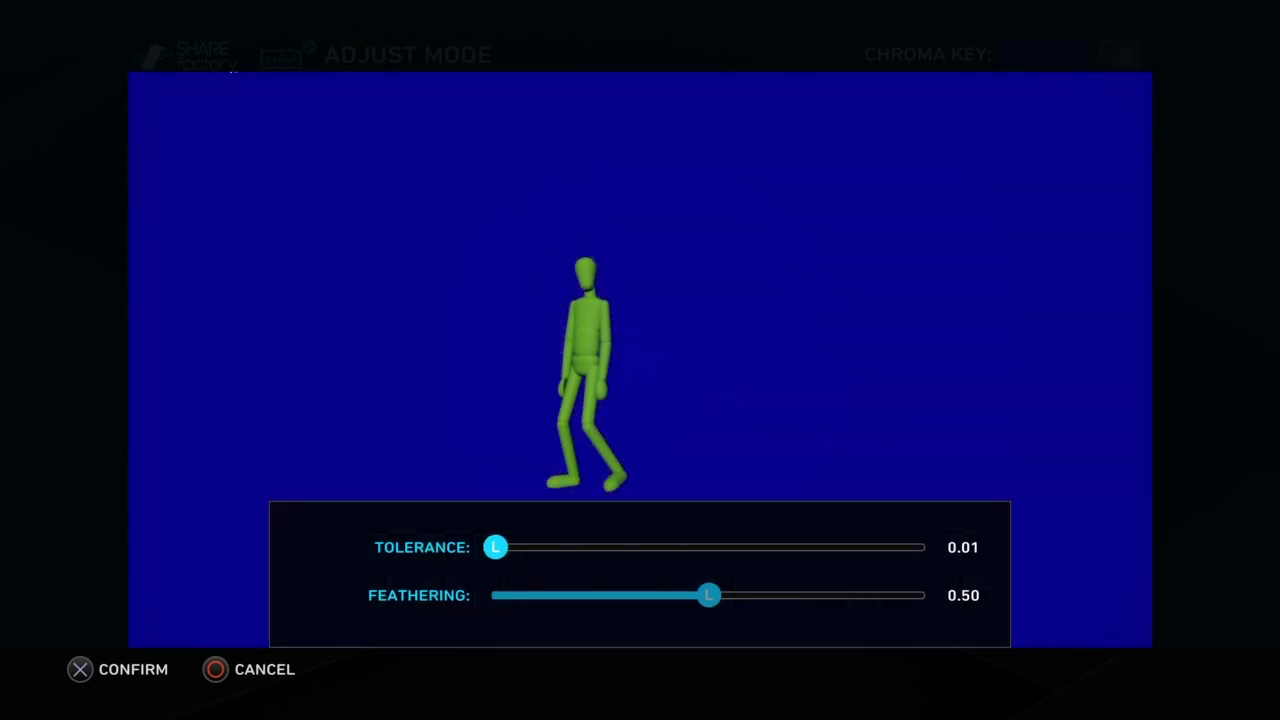
- Set the chroma key Tolerance of the puppet clip to 0.60
{"action": "key", "text": "Right"}
{"action": "key", "text": "Right"}
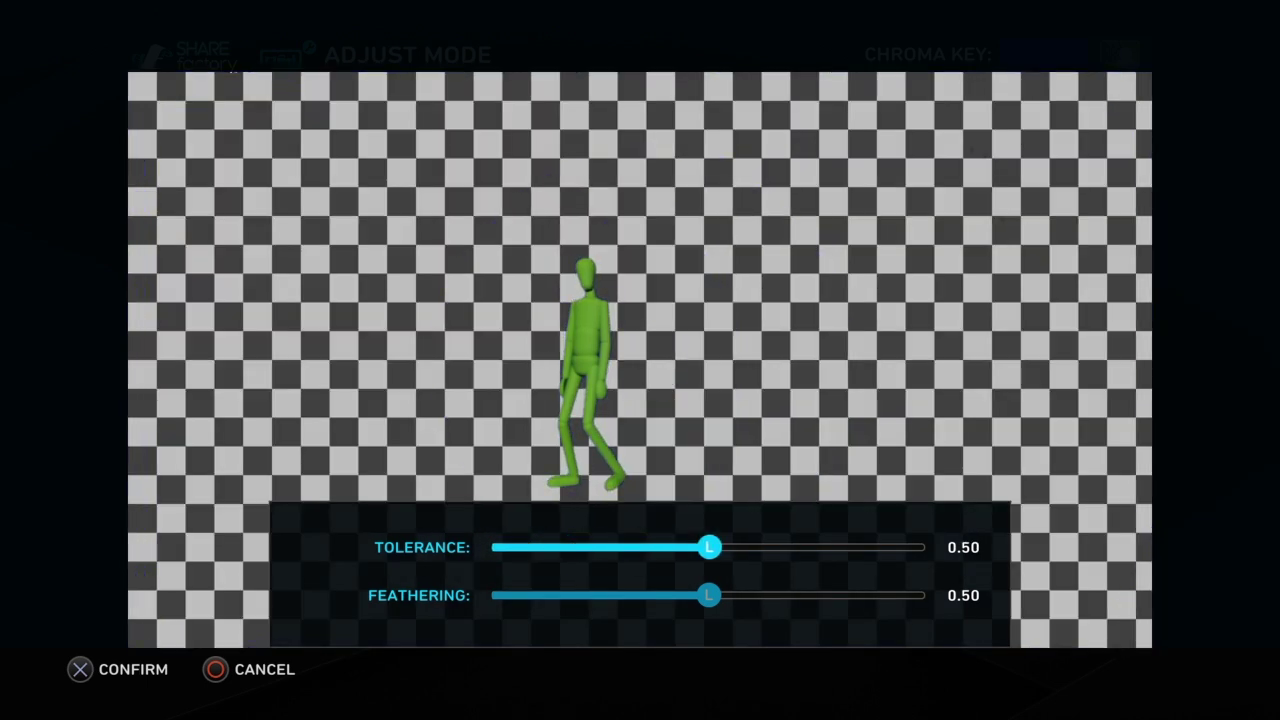
{"action": "key", "text": "Right"}
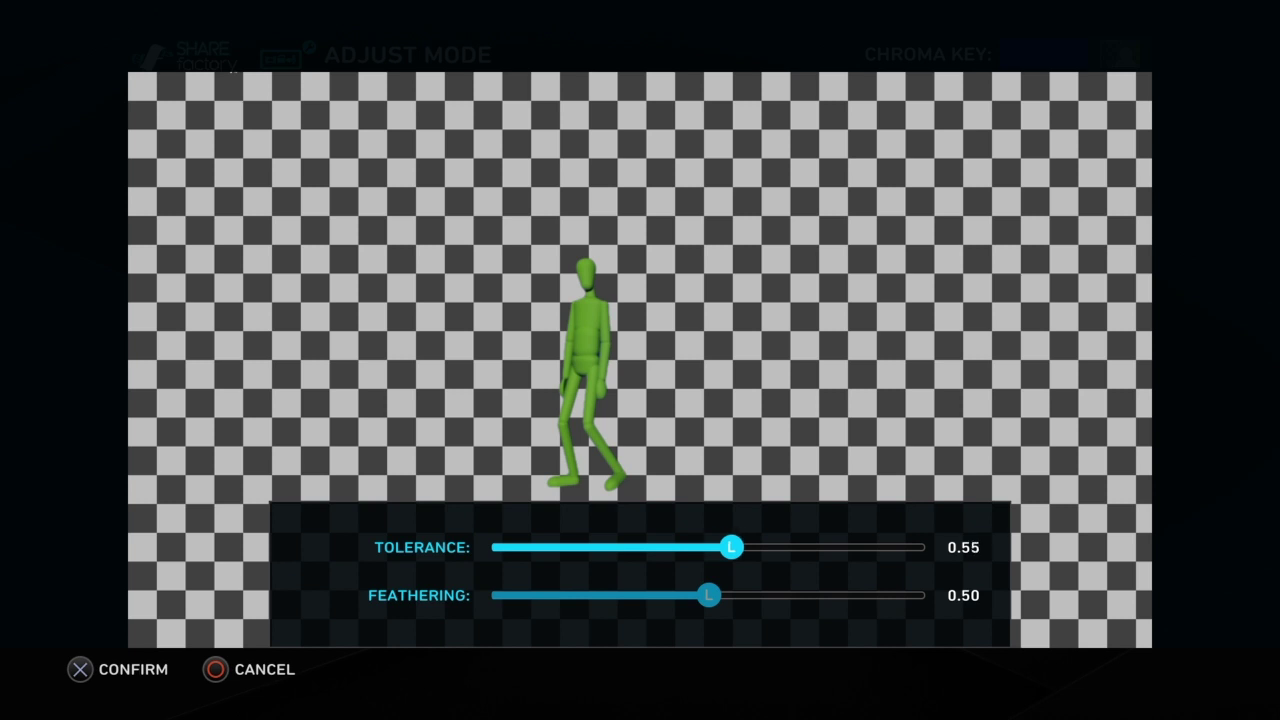
{"action": "key", "text": "Right"}
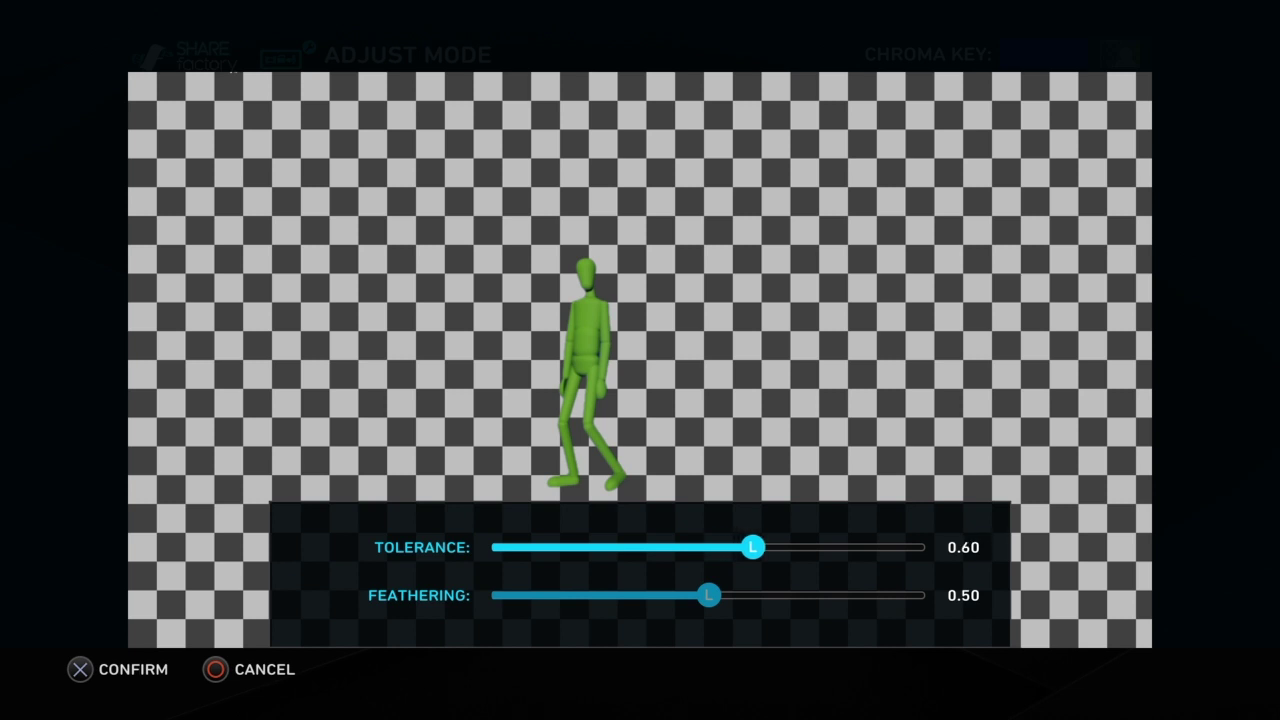
- Try the chroma key Feathering at 0.75 and 0.25, bring it back to about 0.50, and confirm the key settings
{"action": "key", "text": "Down"}
{"action": "key", "text": "Left"}
{"action": "key", "text": "Right"}
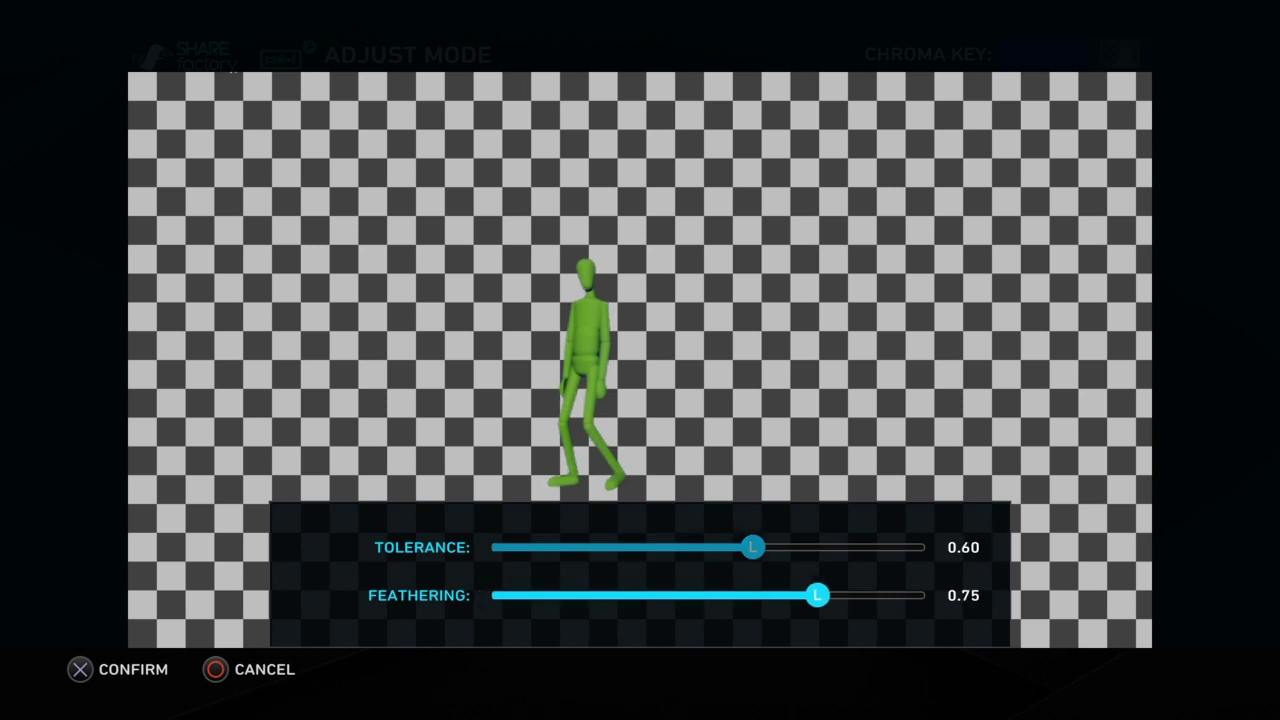
{"action": "key", "text": "Right"}
{"action": "key", "text": "Left"}
{"action": "key", "text": "Right"}
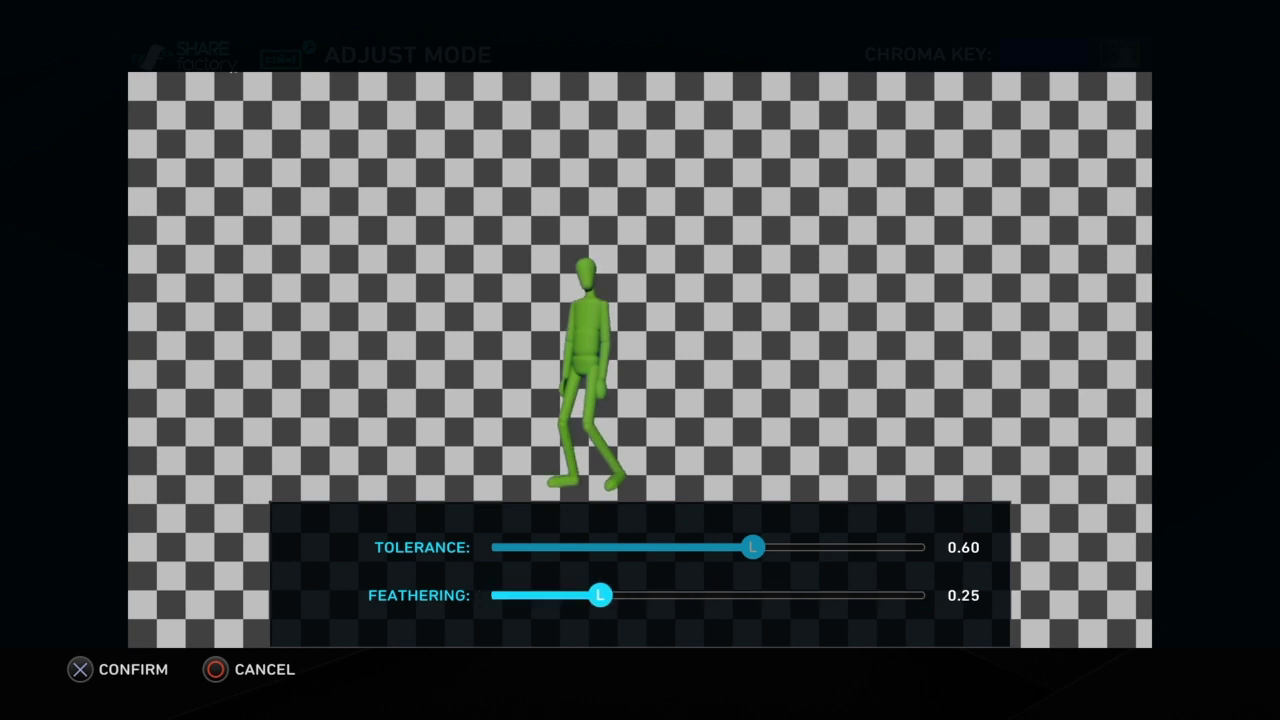
{"action": "key", "text": "Right"}
{"action": "key", "text": "Left"}
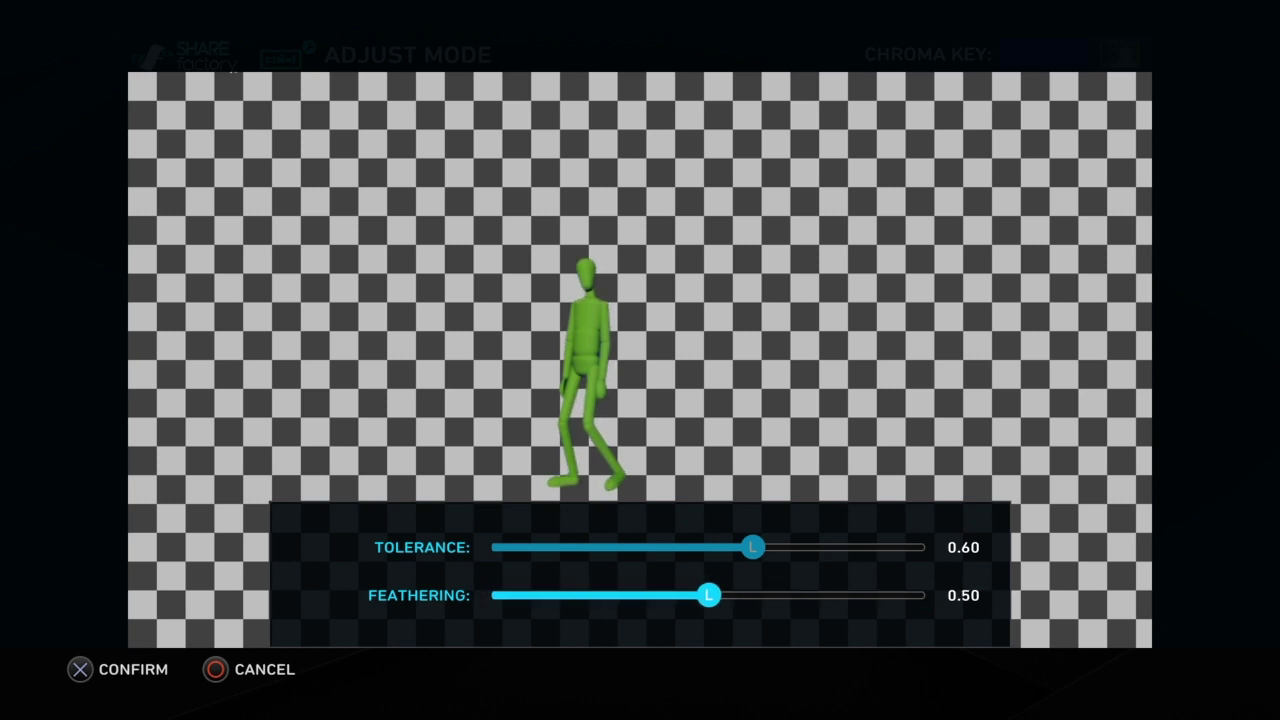
{"action": "key", "text": "Right"}
{"action": "key", "text": "Left"}
{"action": "key", "text": "Return"}
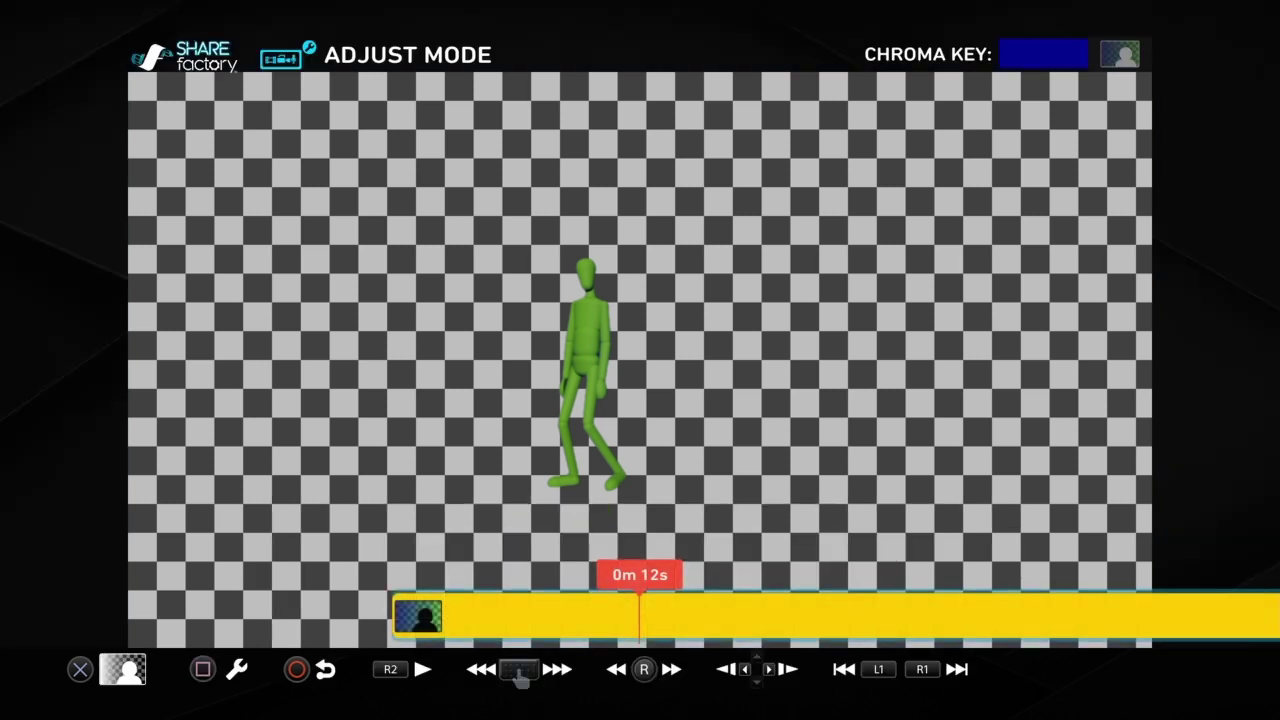
- Return to the main project timeline and play the composite from 0m 0s to check the adjusted key
{"action": "key", "text": "Escape"}
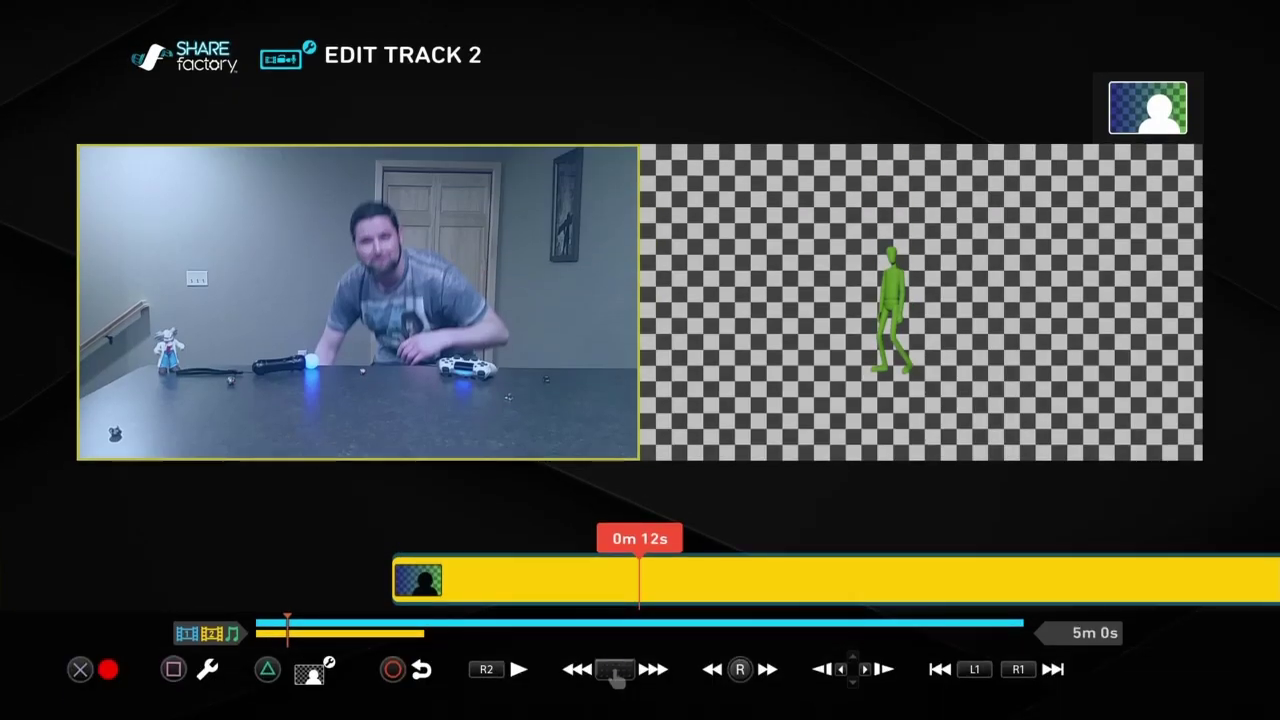
{"action": "key", "text": "Escape"}
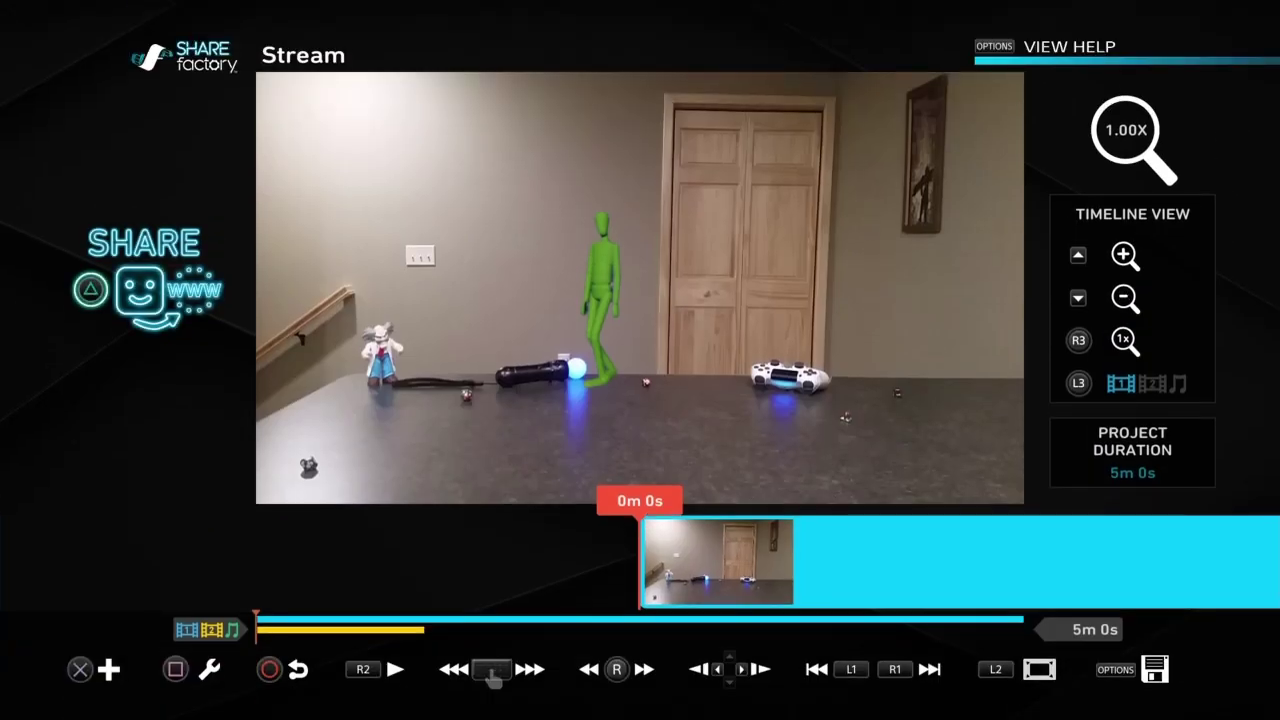
{"action": "key", "text": "space"}
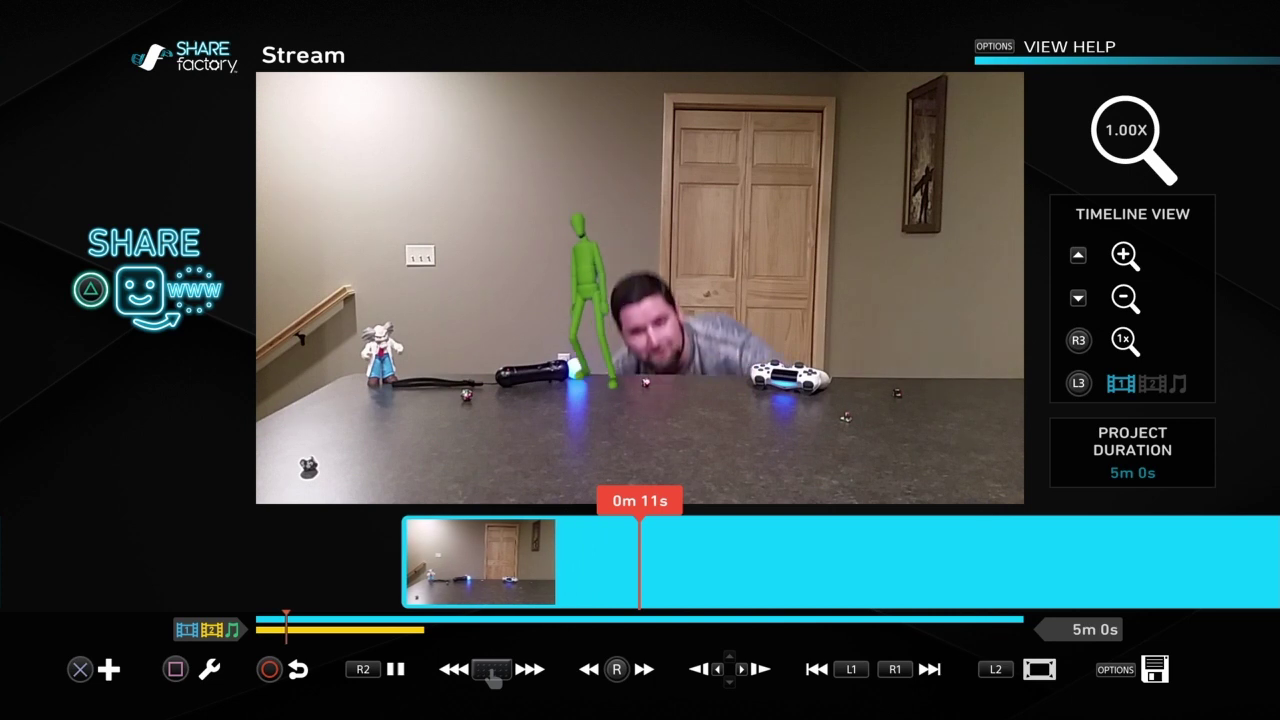
{"action": "key", "text": "x"}
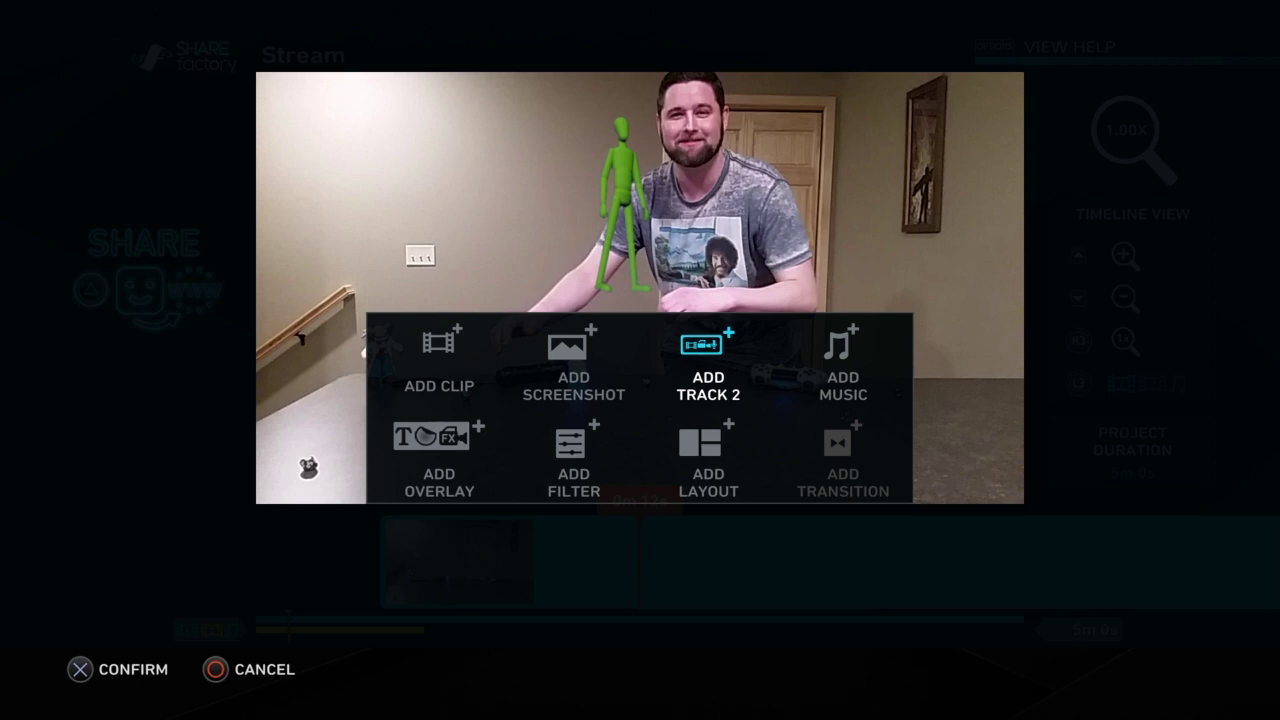
{"action": "key", "text": "Escape"}
- Replay the composite from the start of the project and pause it at 0m 12s
{"action": "key", "text": "Left"}
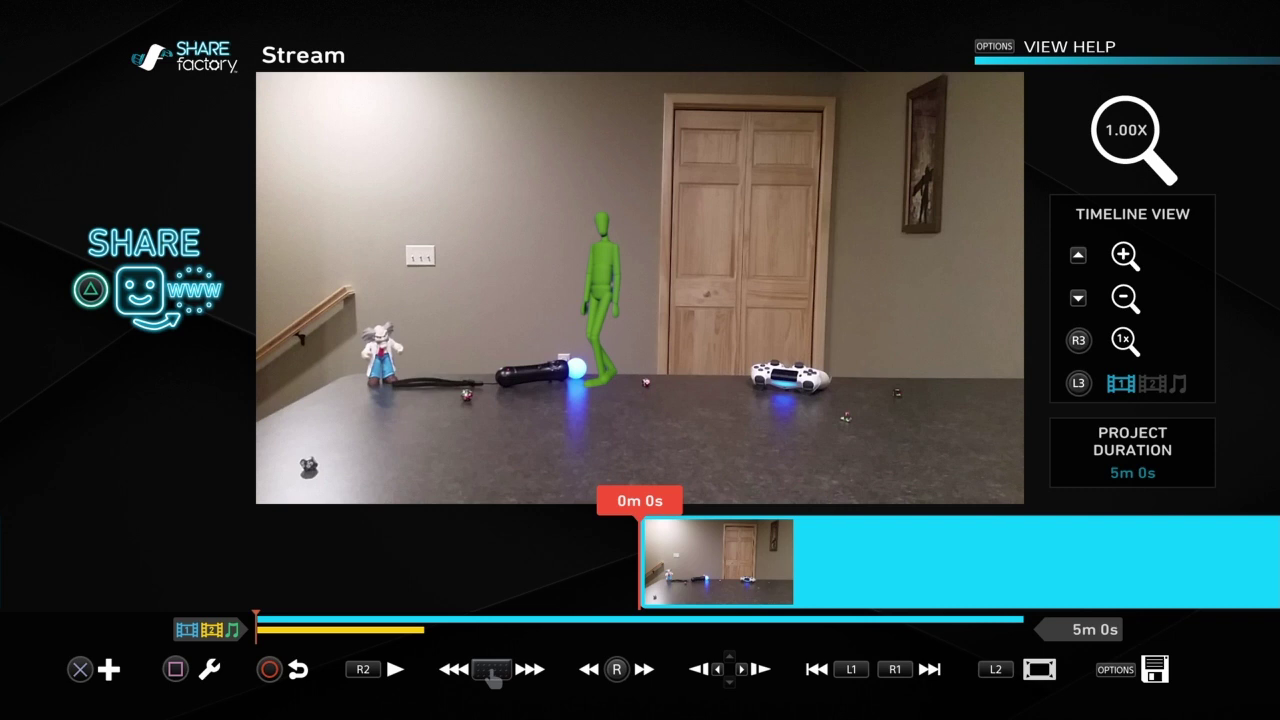
{"action": "key", "text": "space"}
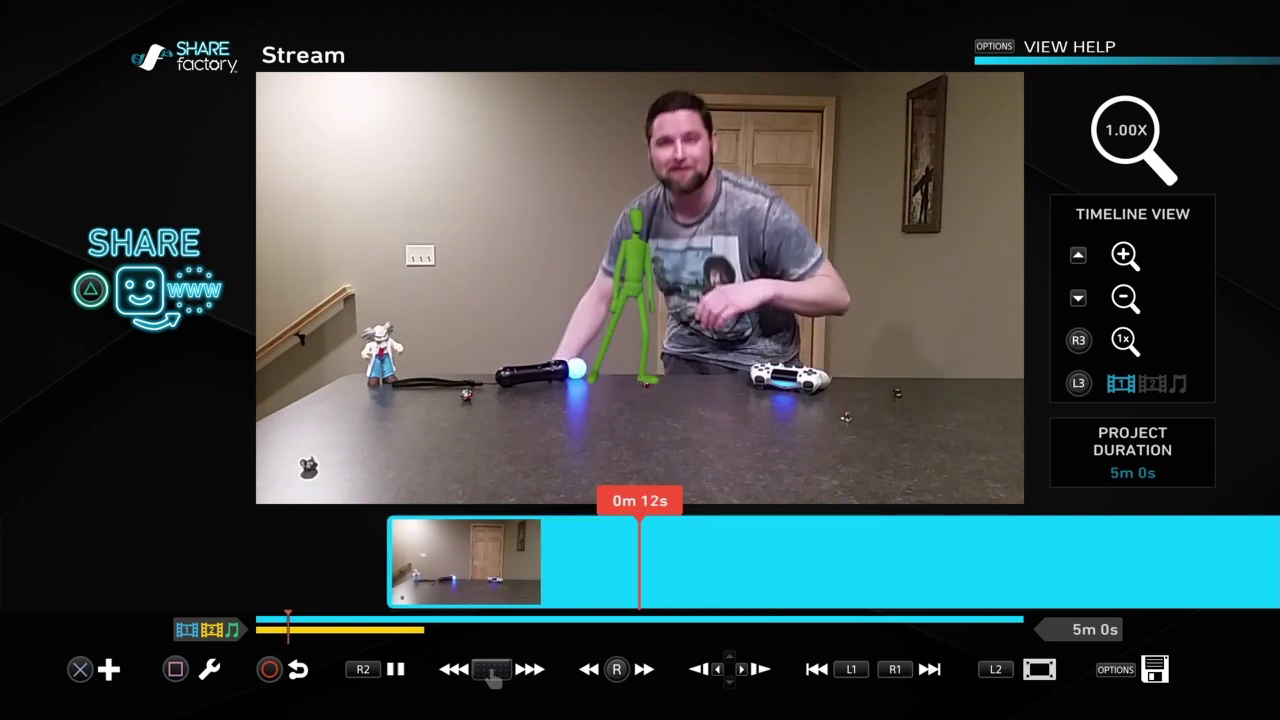
{"action": "key", "text": "space"}
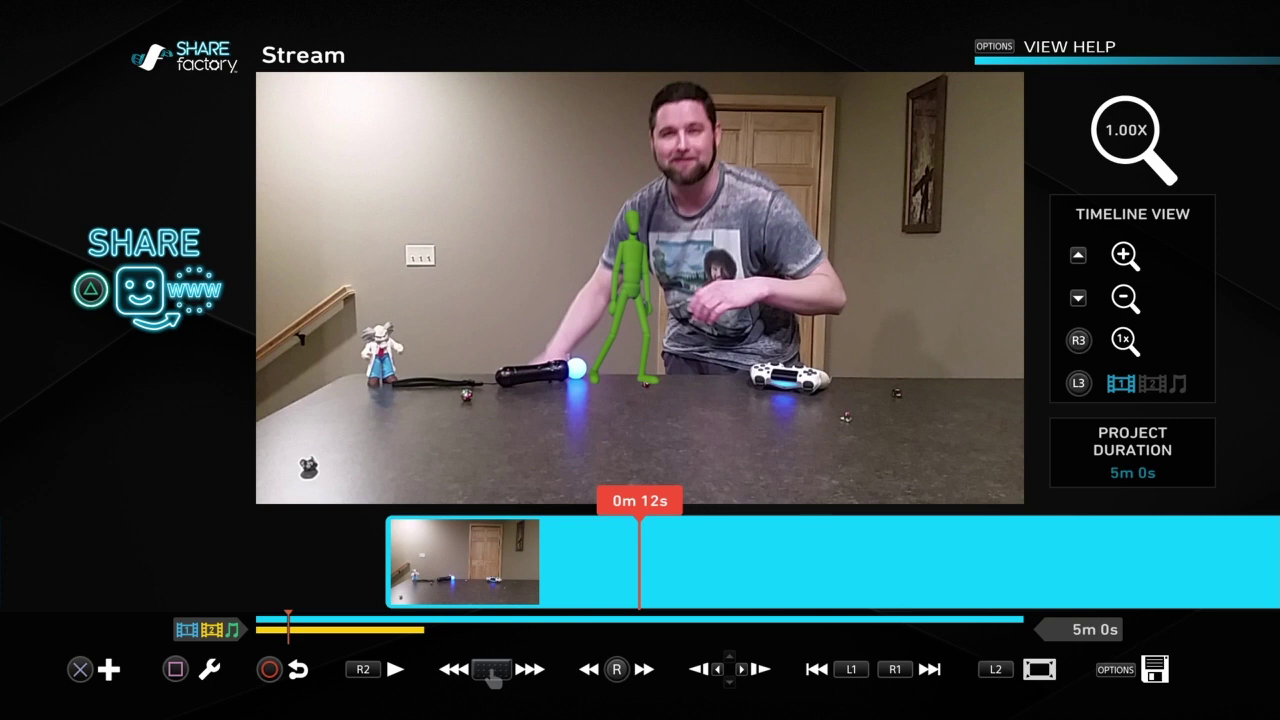